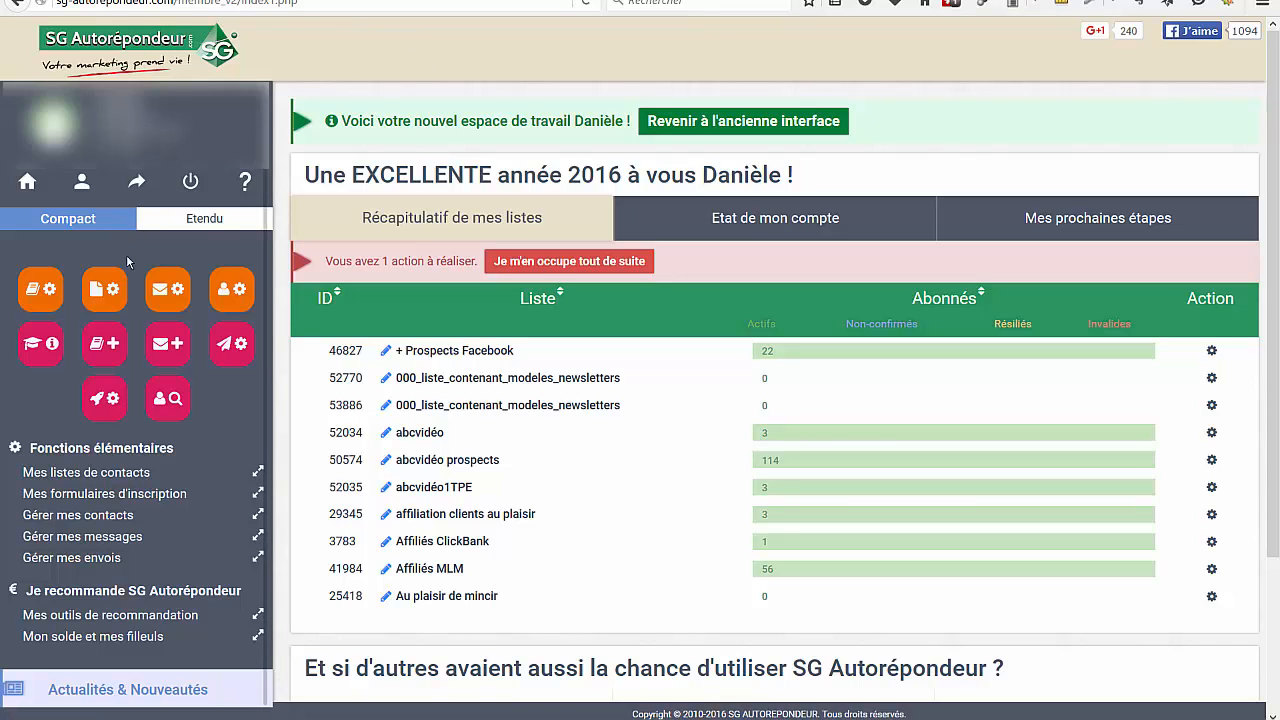
Go to message management and start creating a new message
left_click(168, 291)
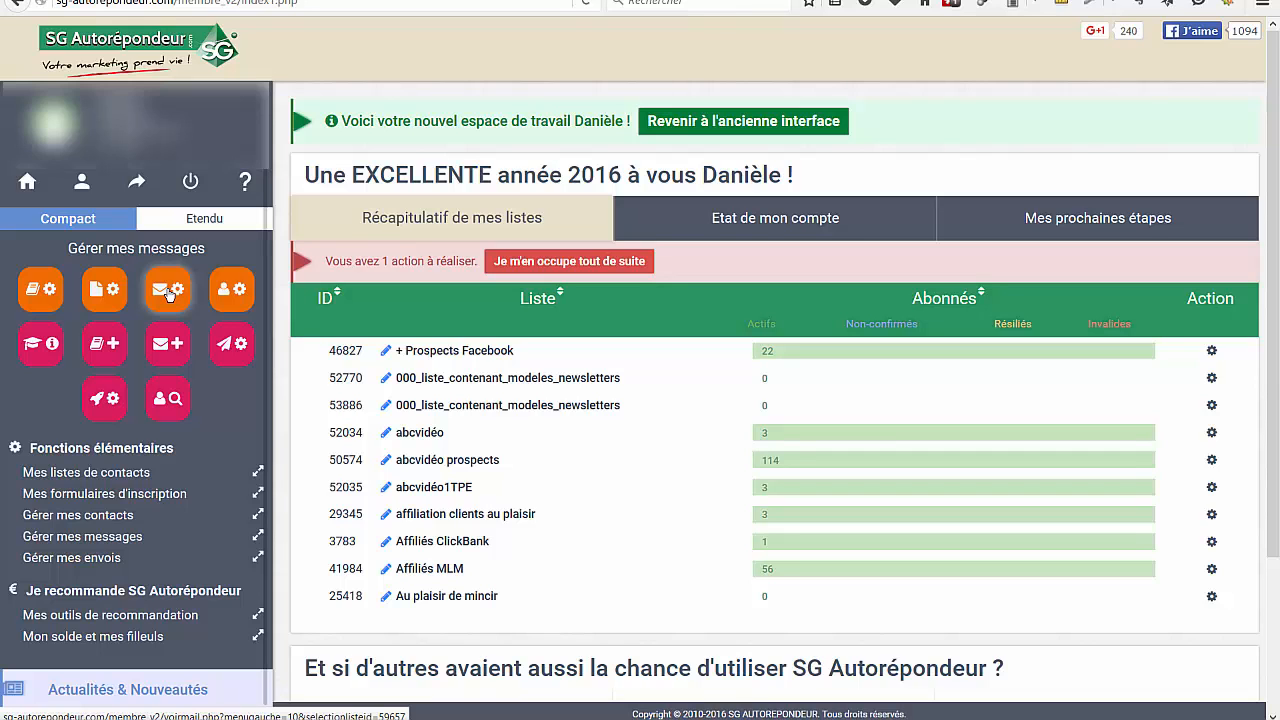
left_click(179, 295)
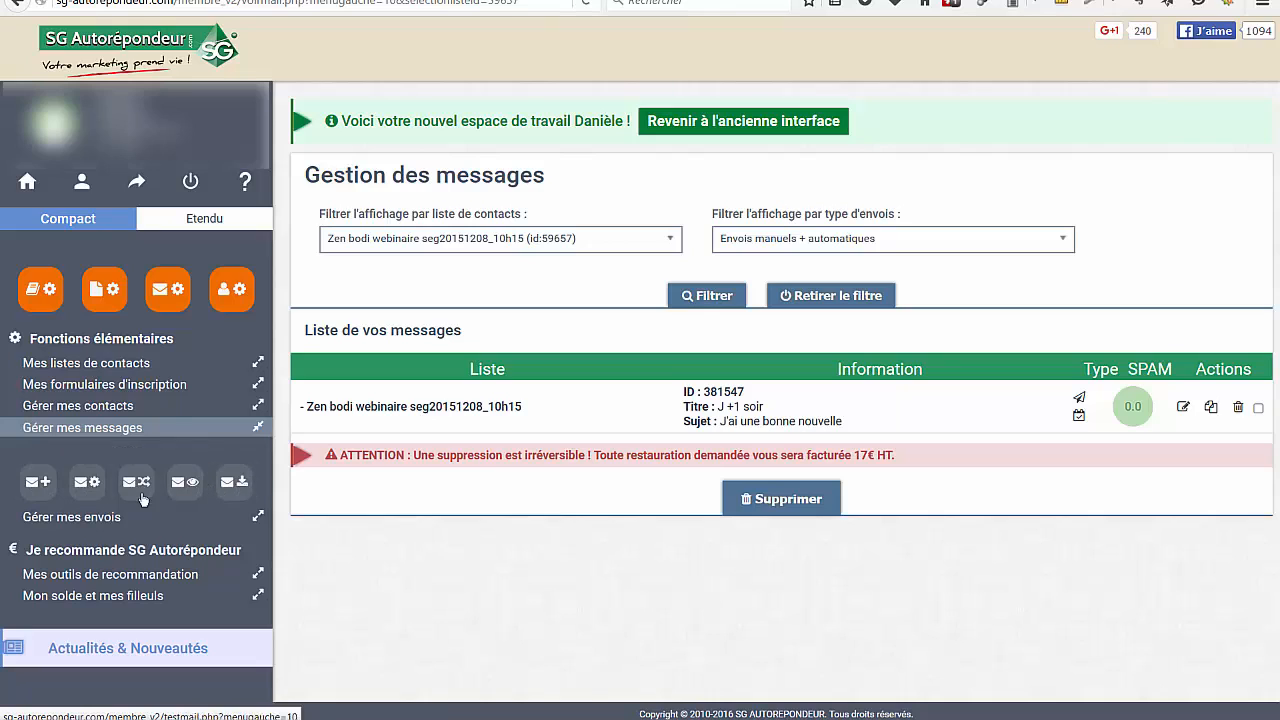
left_click(39, 484)
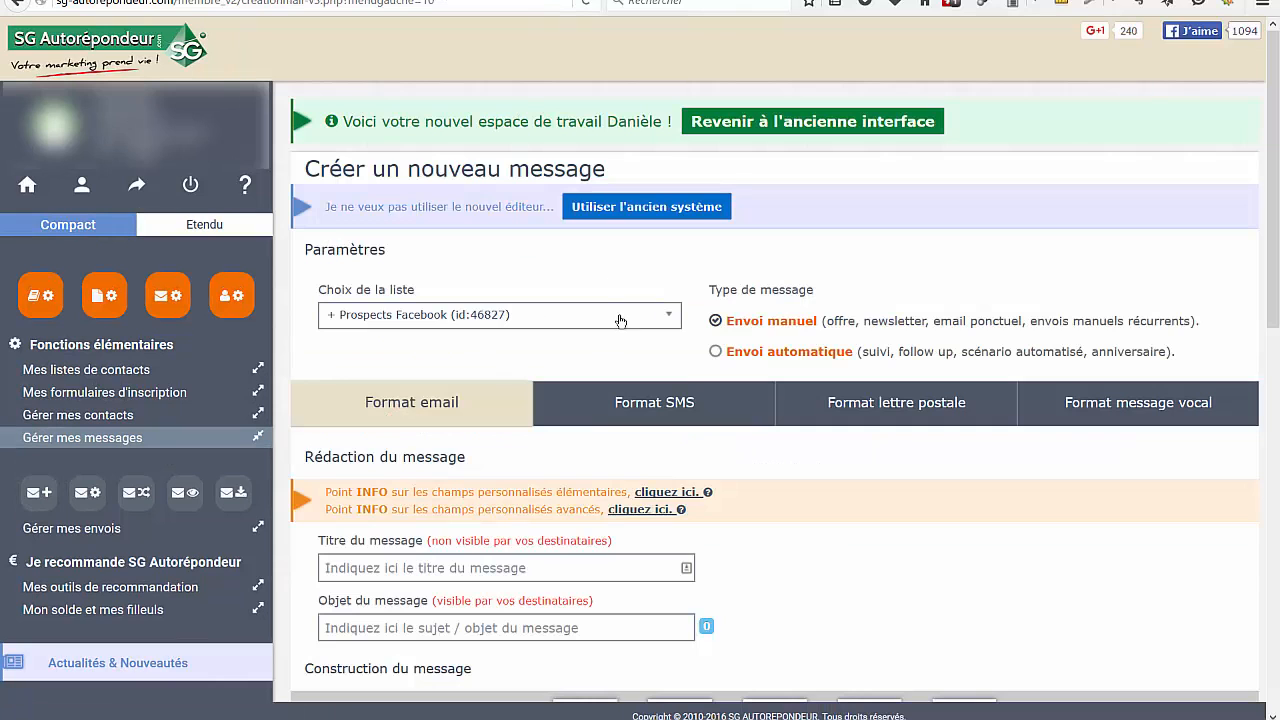
Choose the test1 (id:61288) contact list for the message and set its type to Envoi automatique
left_click(670, 318)
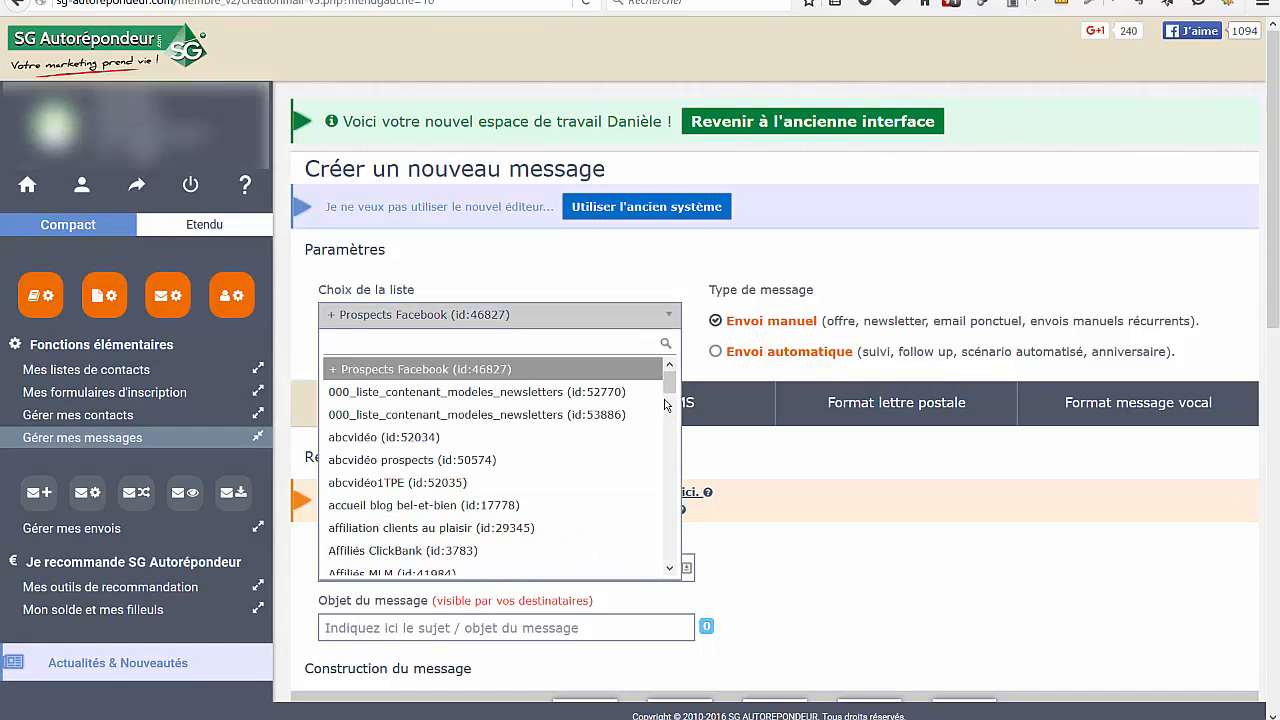
left_click_drag(669, 383, 656, 612)
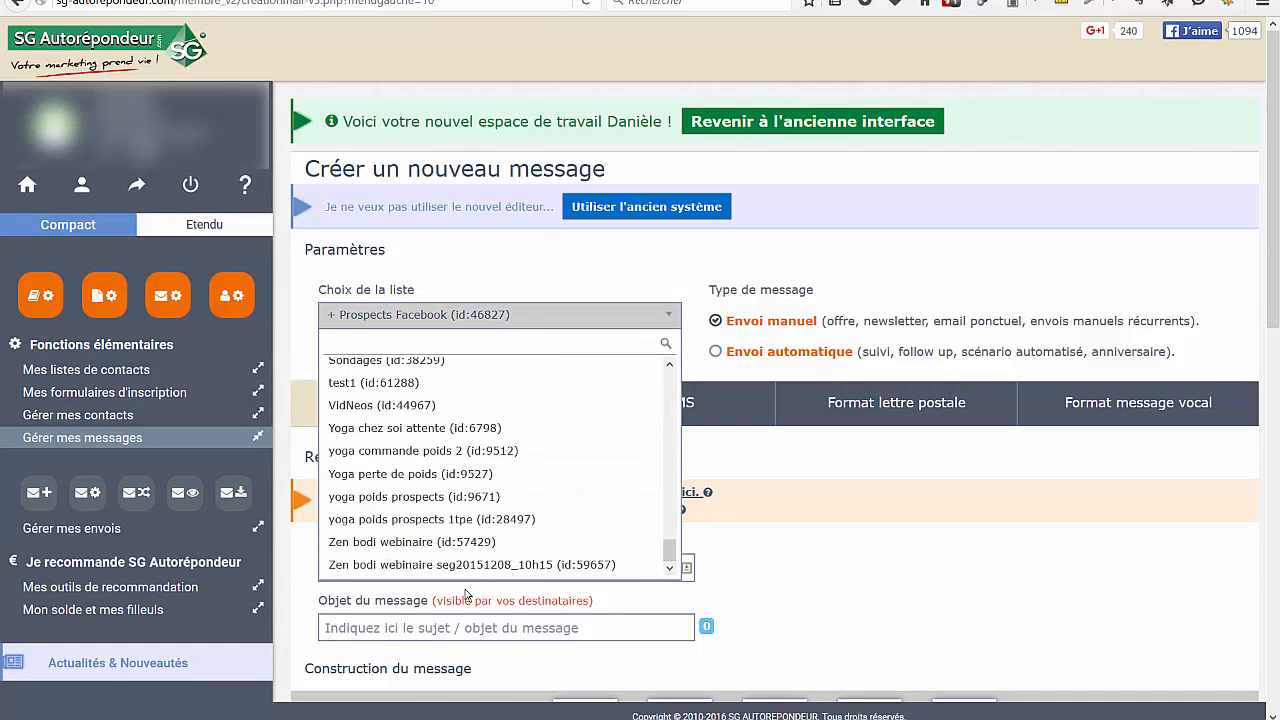
left_click(357, 391)
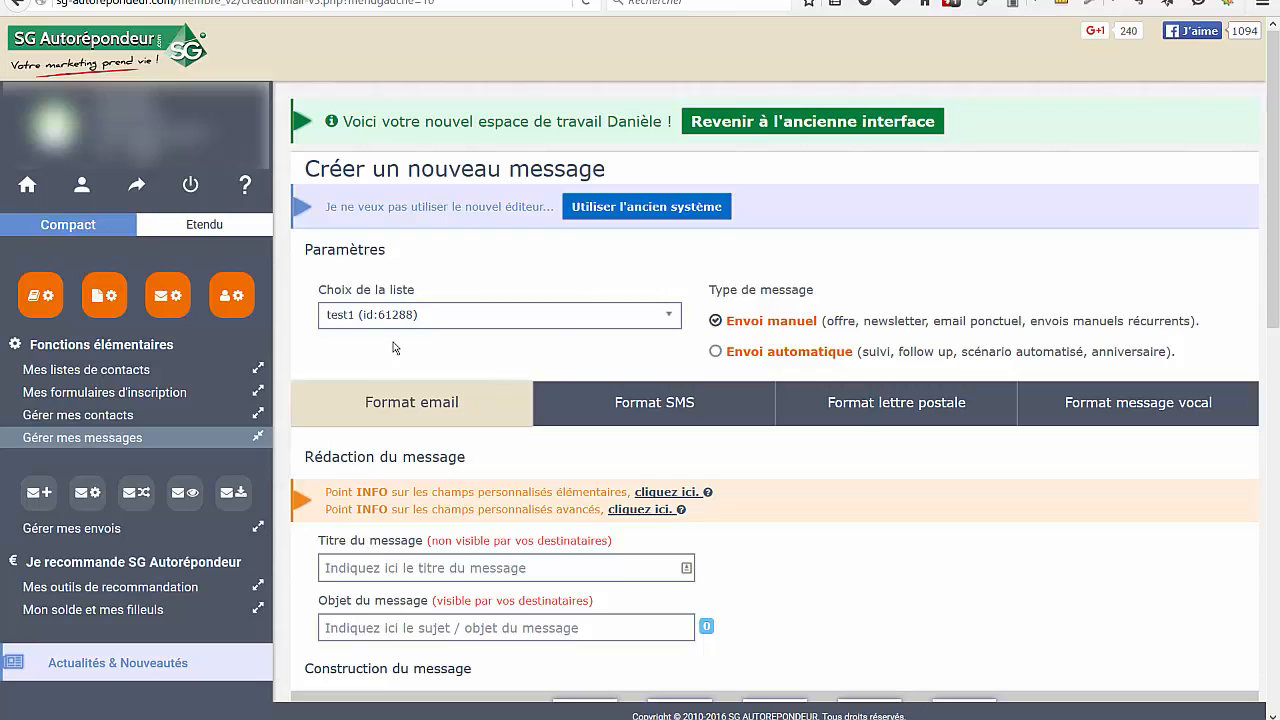
scroll(398, 348, "down", 4)
left_click(340, 372)
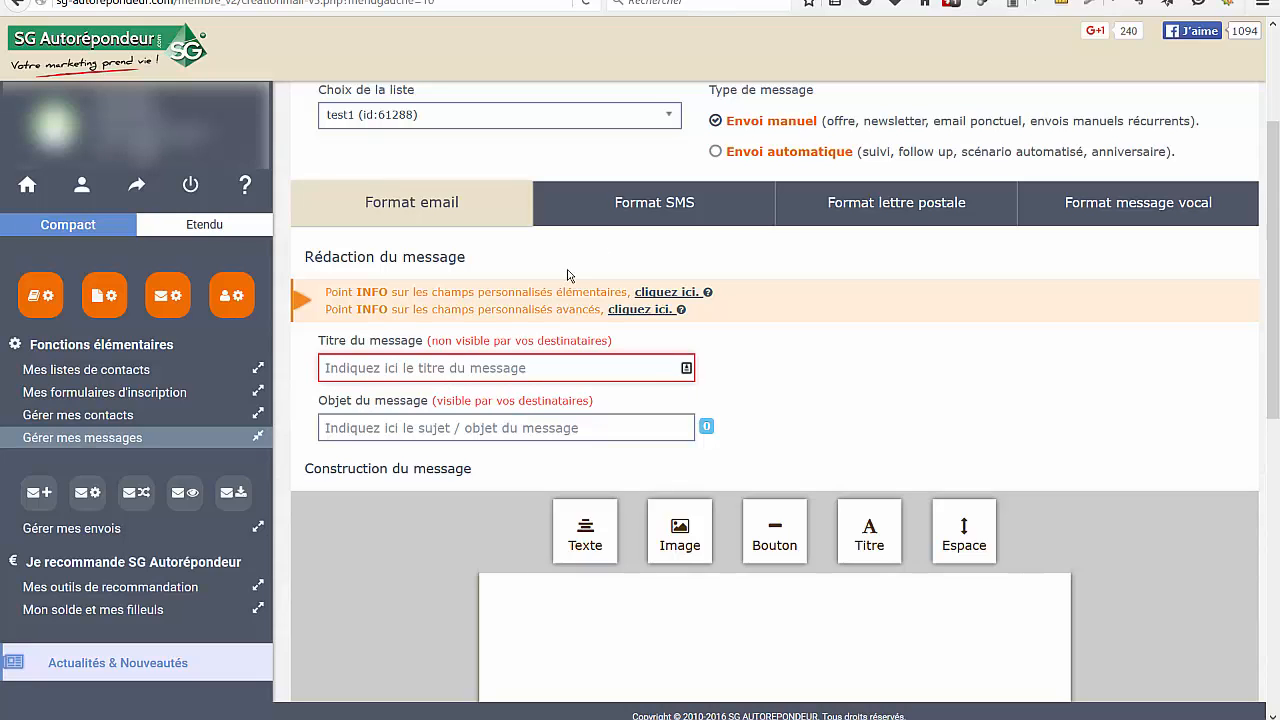
left_click(760, 158)
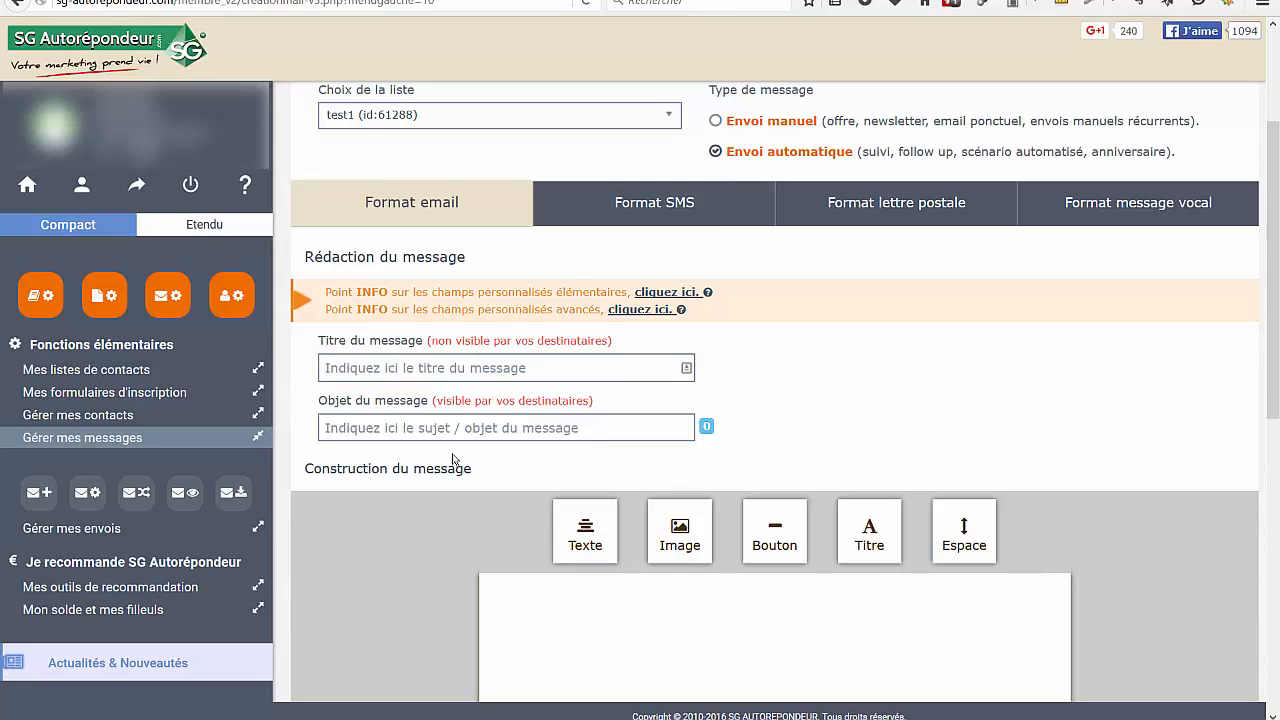
Enter "envoi1 respiration" as the internal message title
left_click(357, 372)
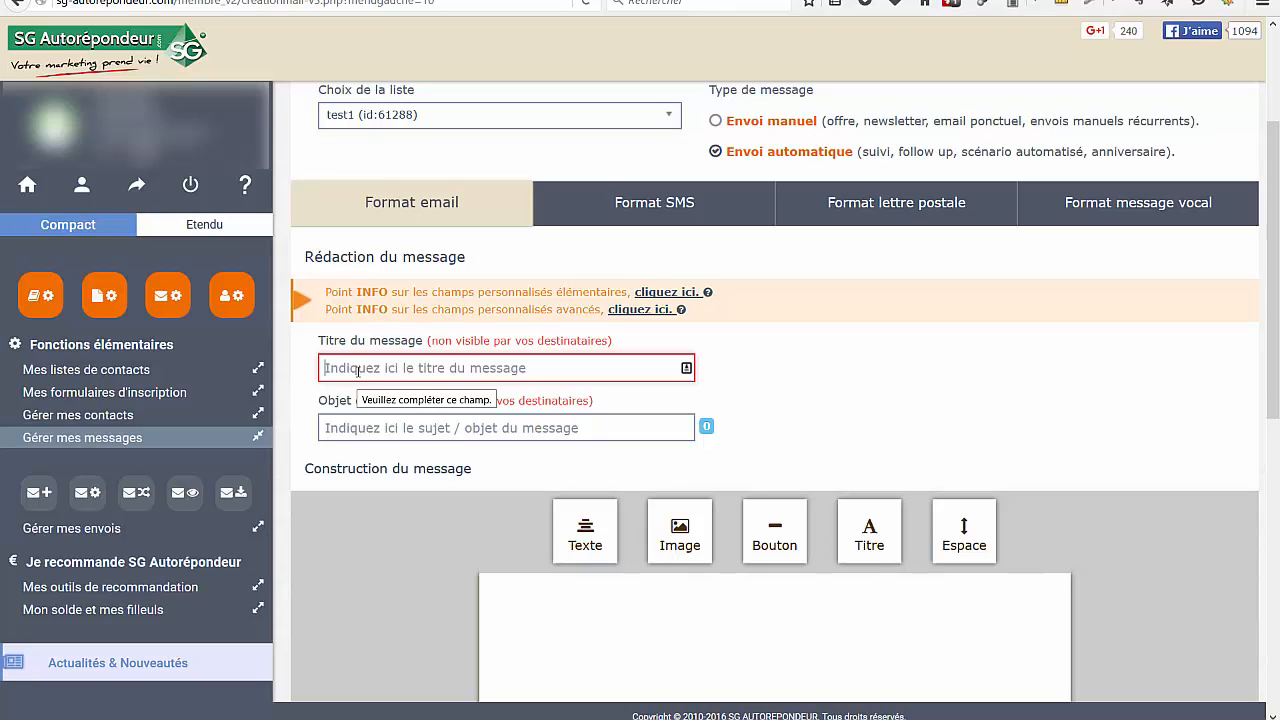
type("env")
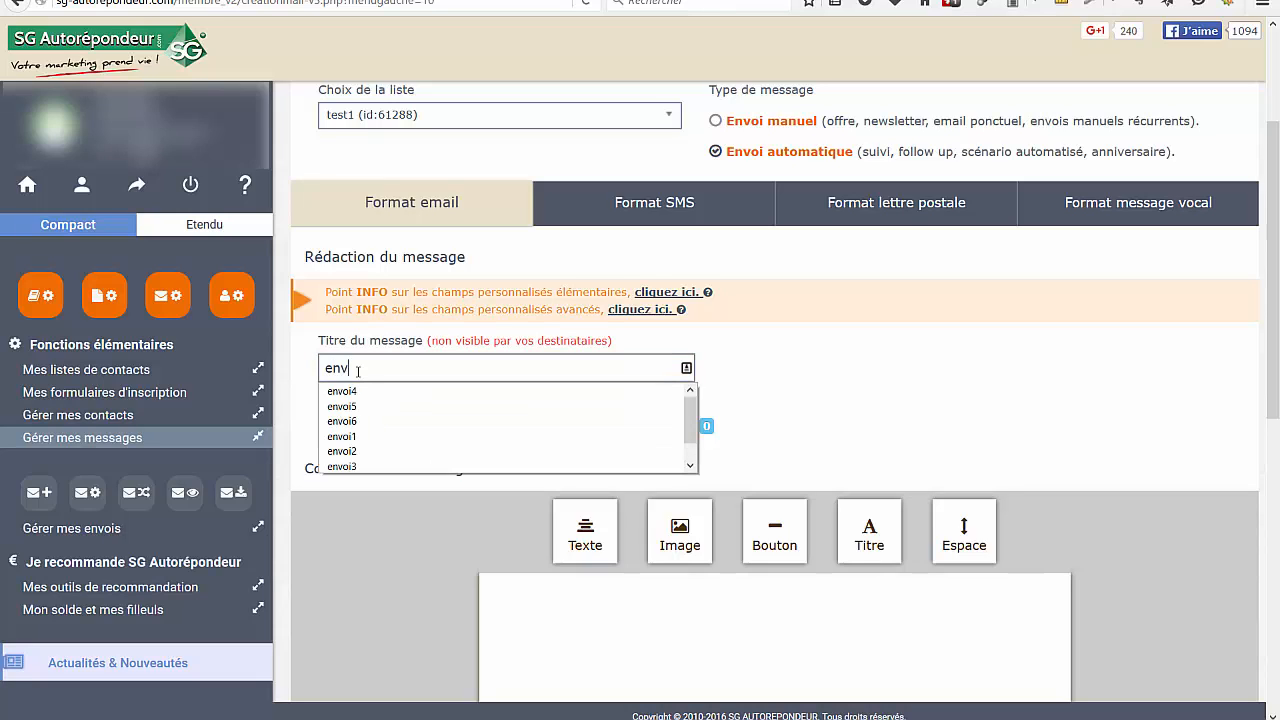
type("oi1 ")
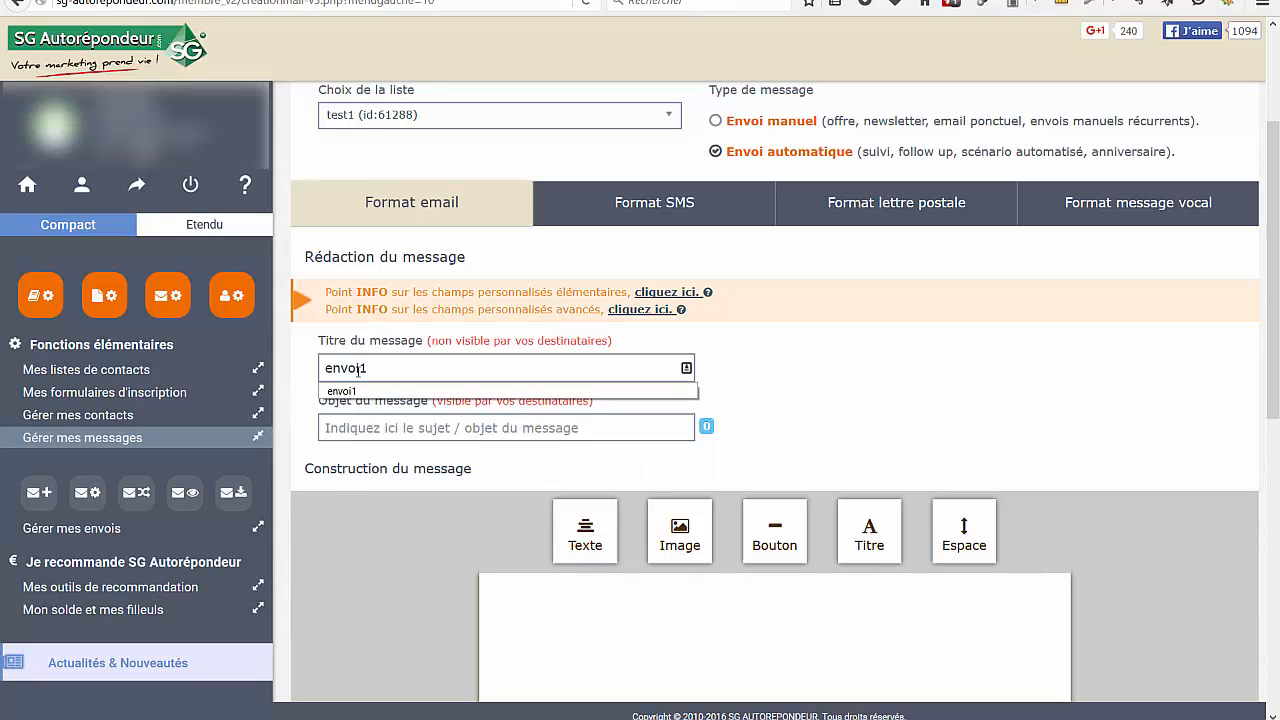
type("res")
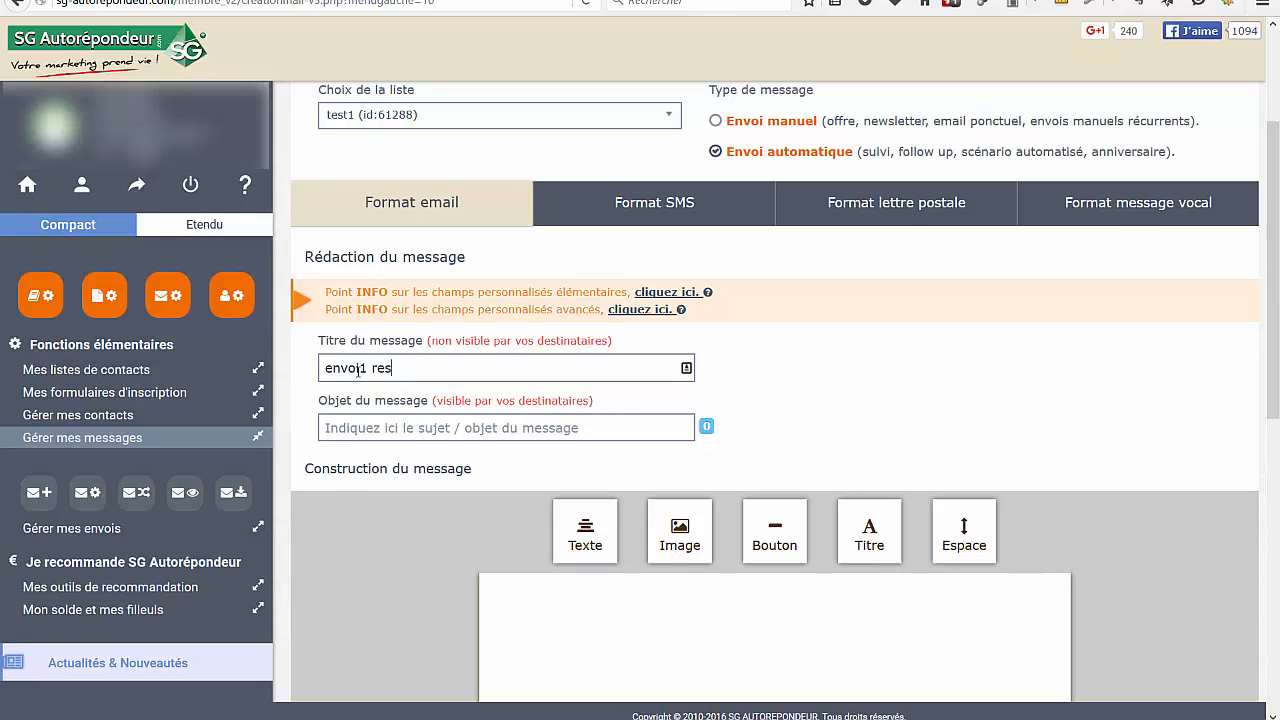
type("piration")
Enter "Apprenez à respirer ++prenom++" as the message subject, with a capital A and the first-name merge field
left_click(385, 428)
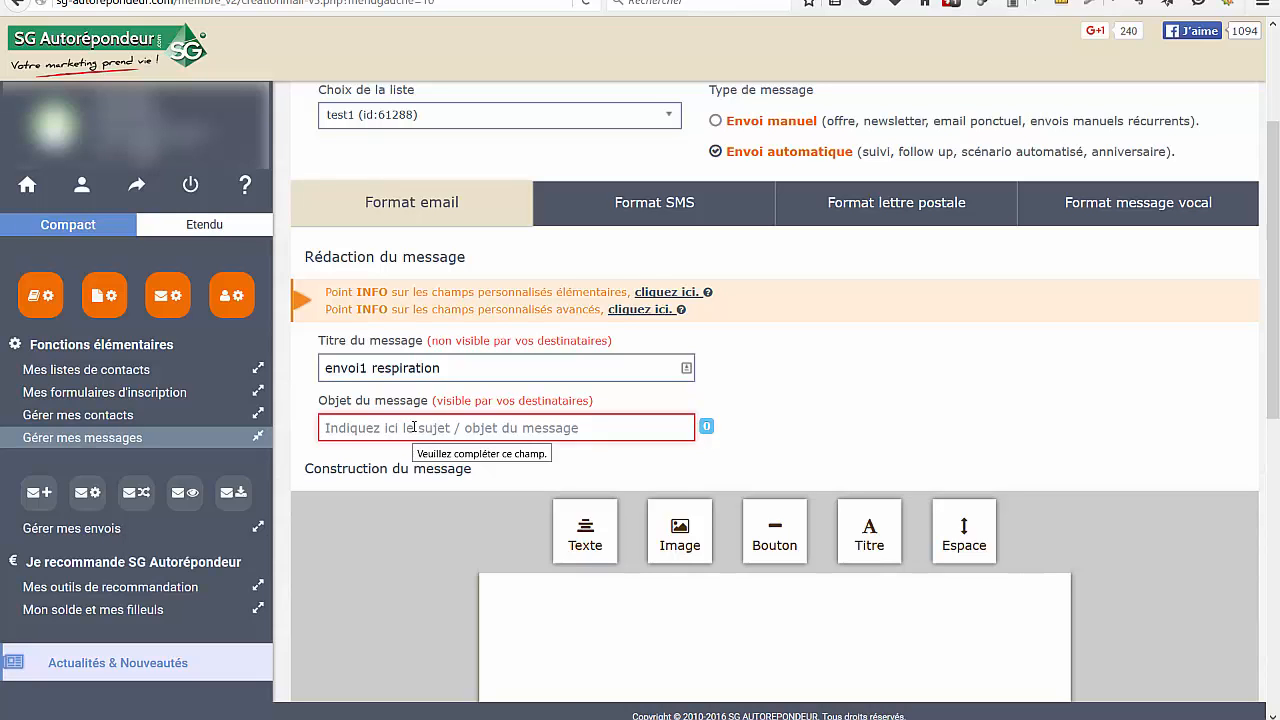
type("apprenez à")
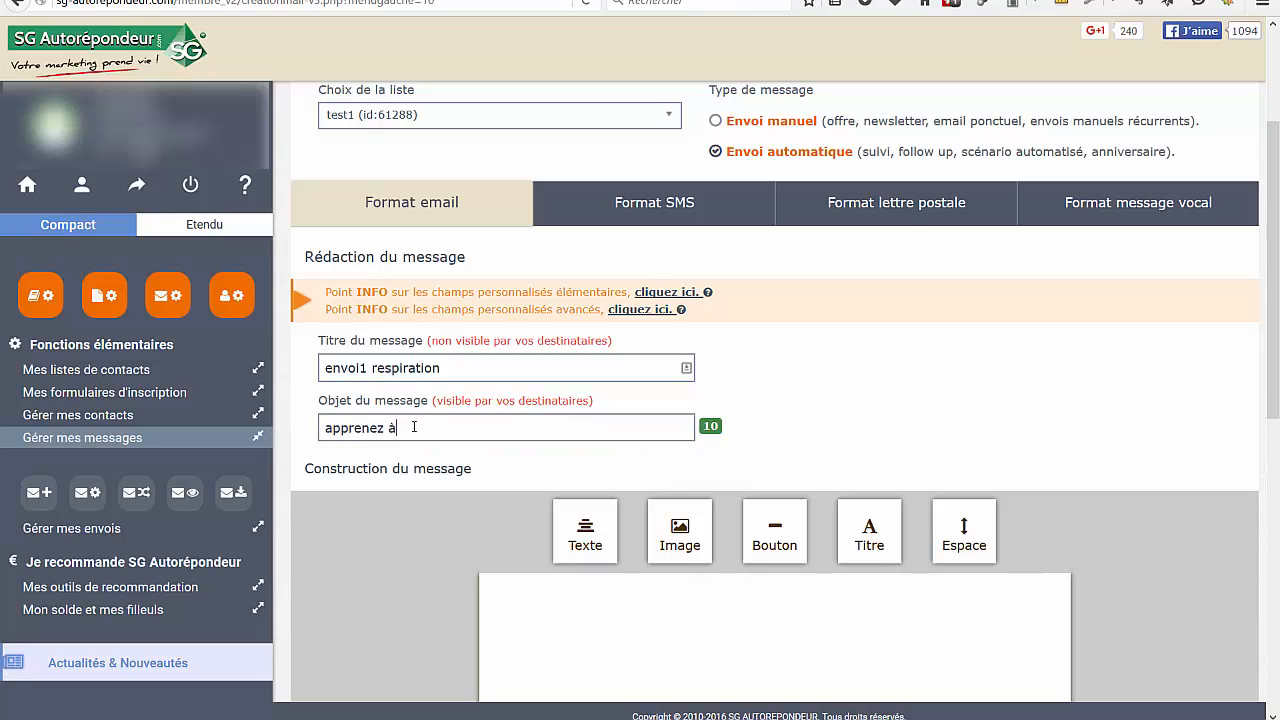
type(" respirer")
left_click(330, 419)
key("BackSpace")
type("A")
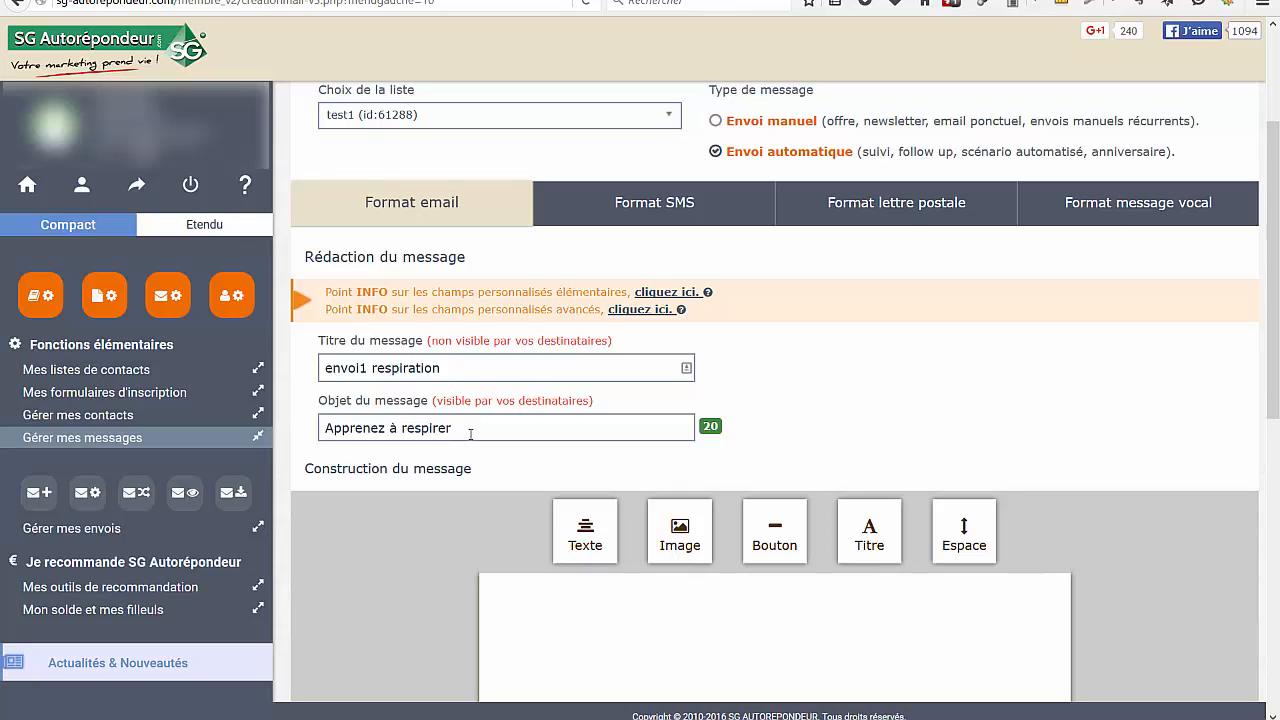
type("++prenom++")
Add a Titre block to the empty message body
scroll(868, 384, "down", 2)
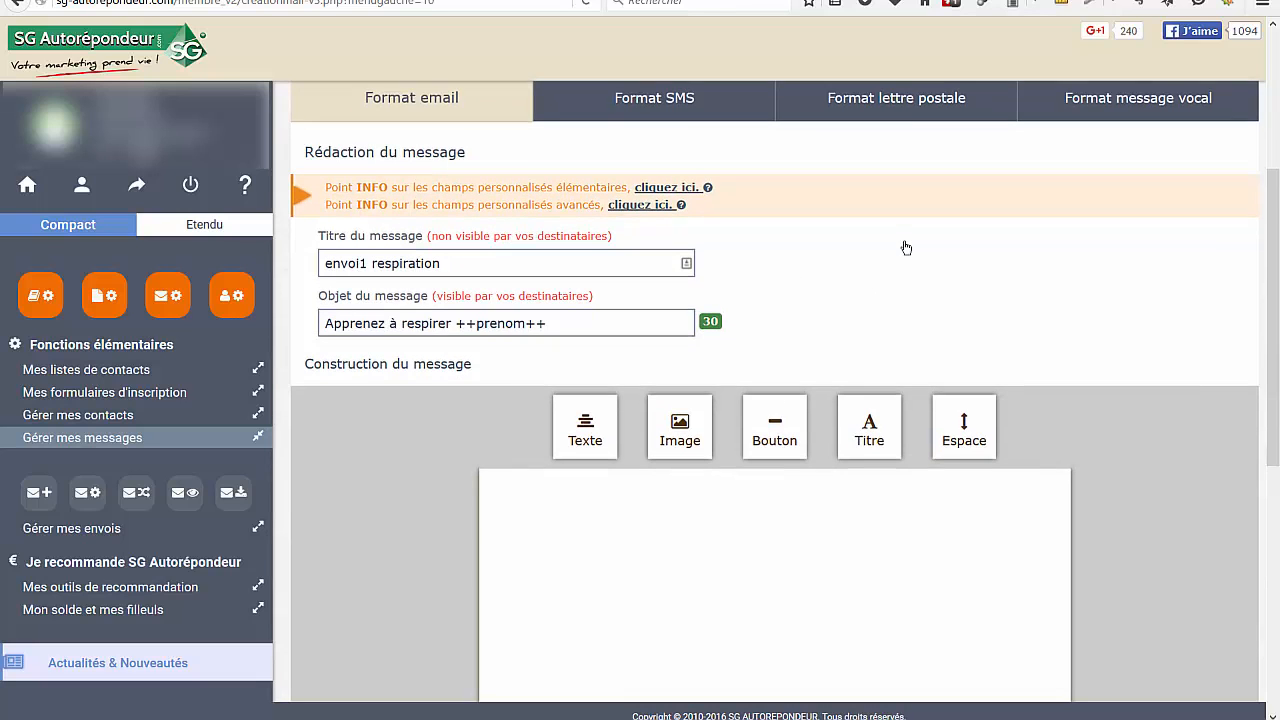
scroll(905, 246, "down", 2)
scroll(955, 177, "down", 2)
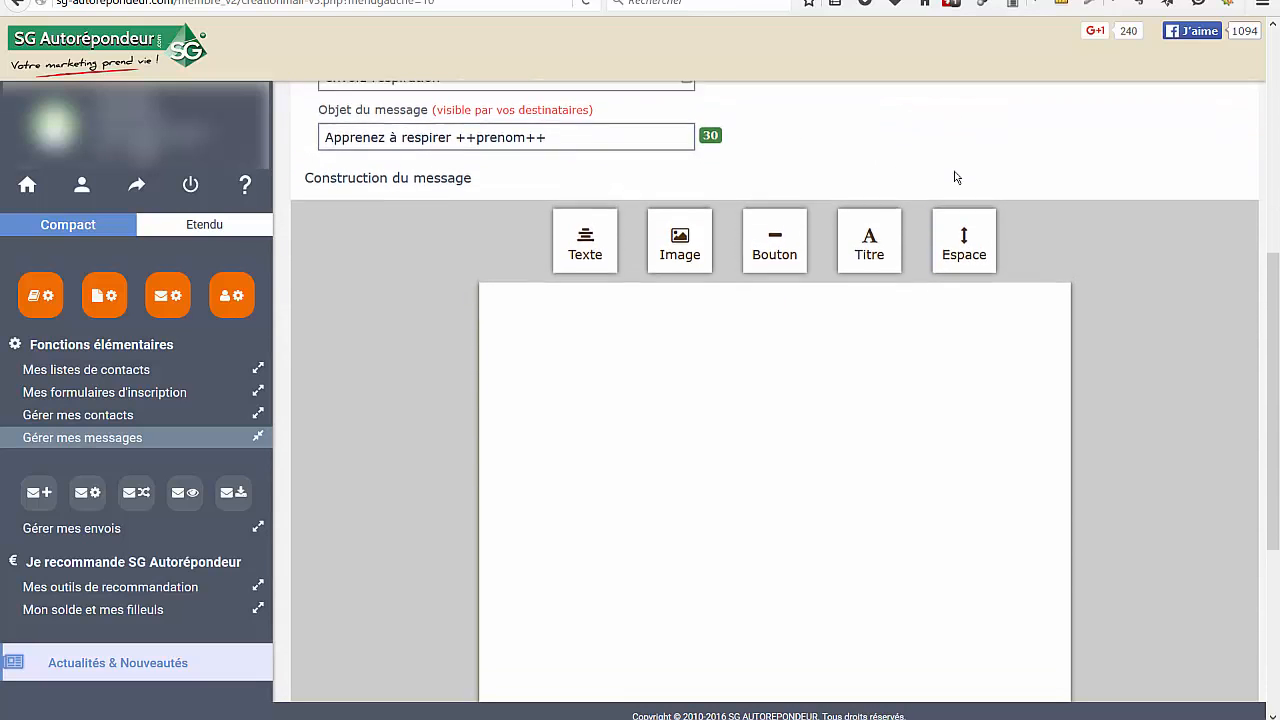
scroll(1128, 214, "down", 2)
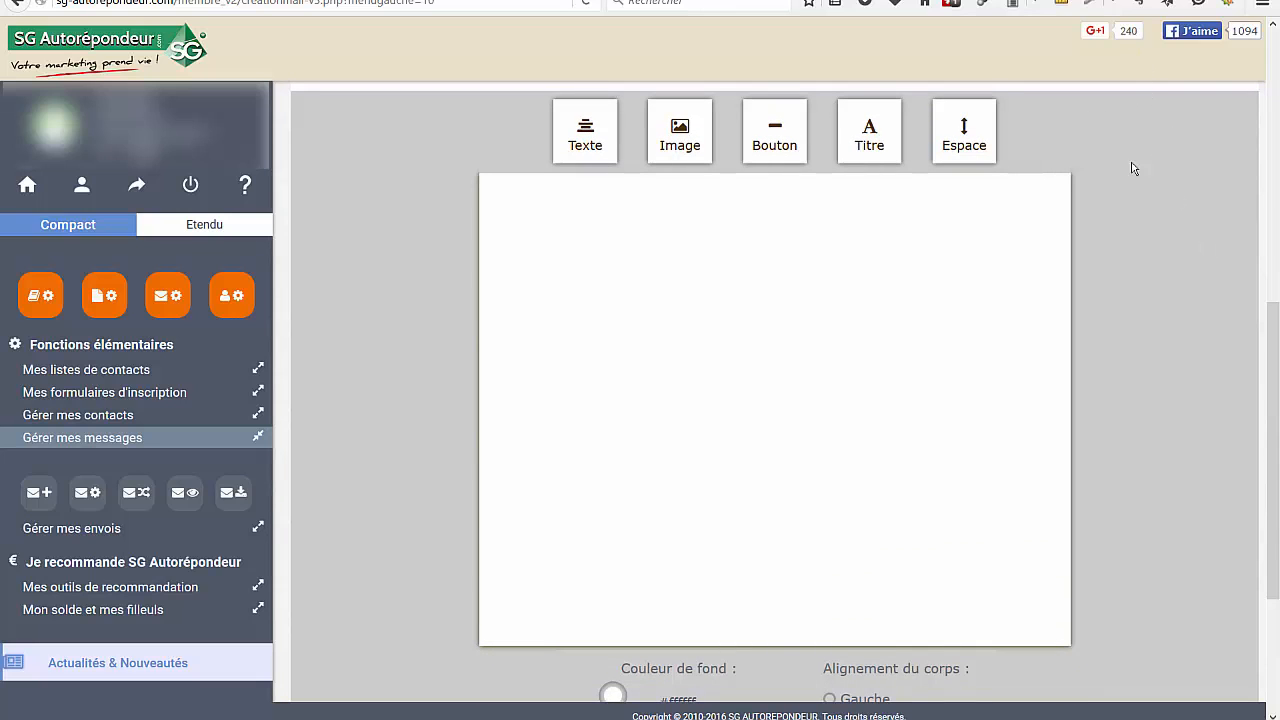
left_click_drag(865, 117, 785, 283)
mouse_move(789, 240)
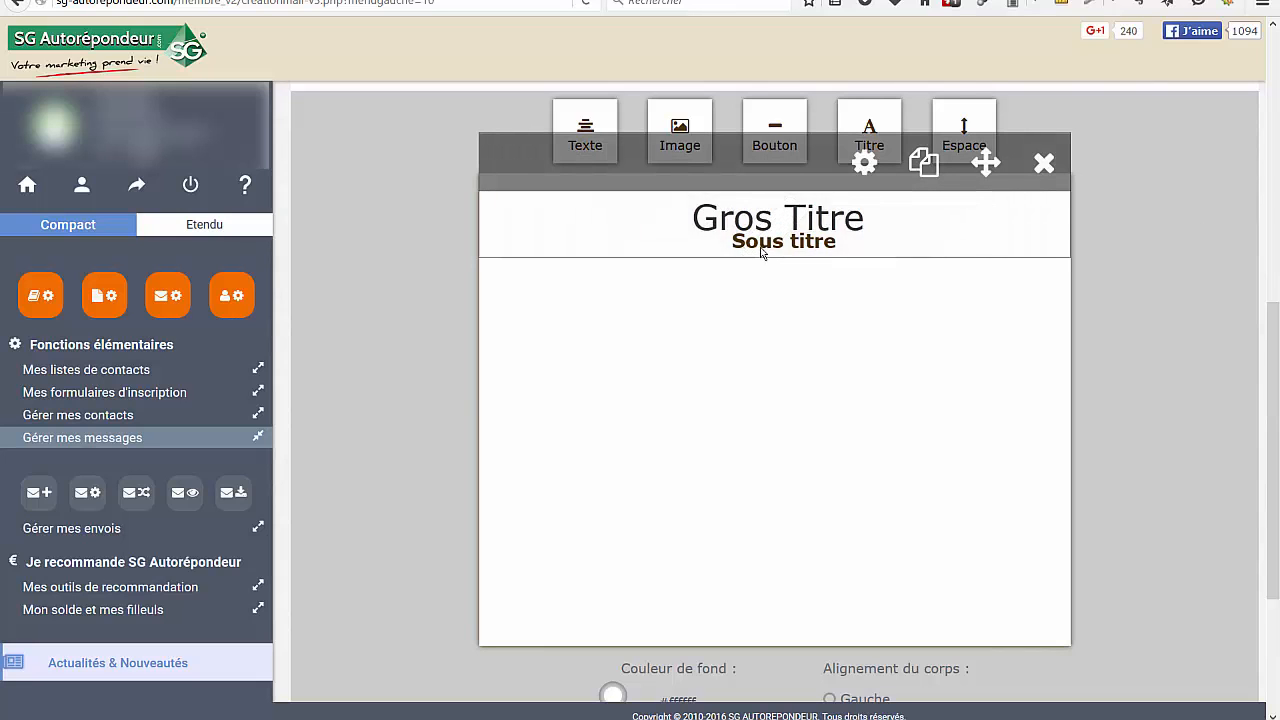
Replace the "Gros Titre" heading in the title block with "Saint Valentin"
left_click(759, 246)
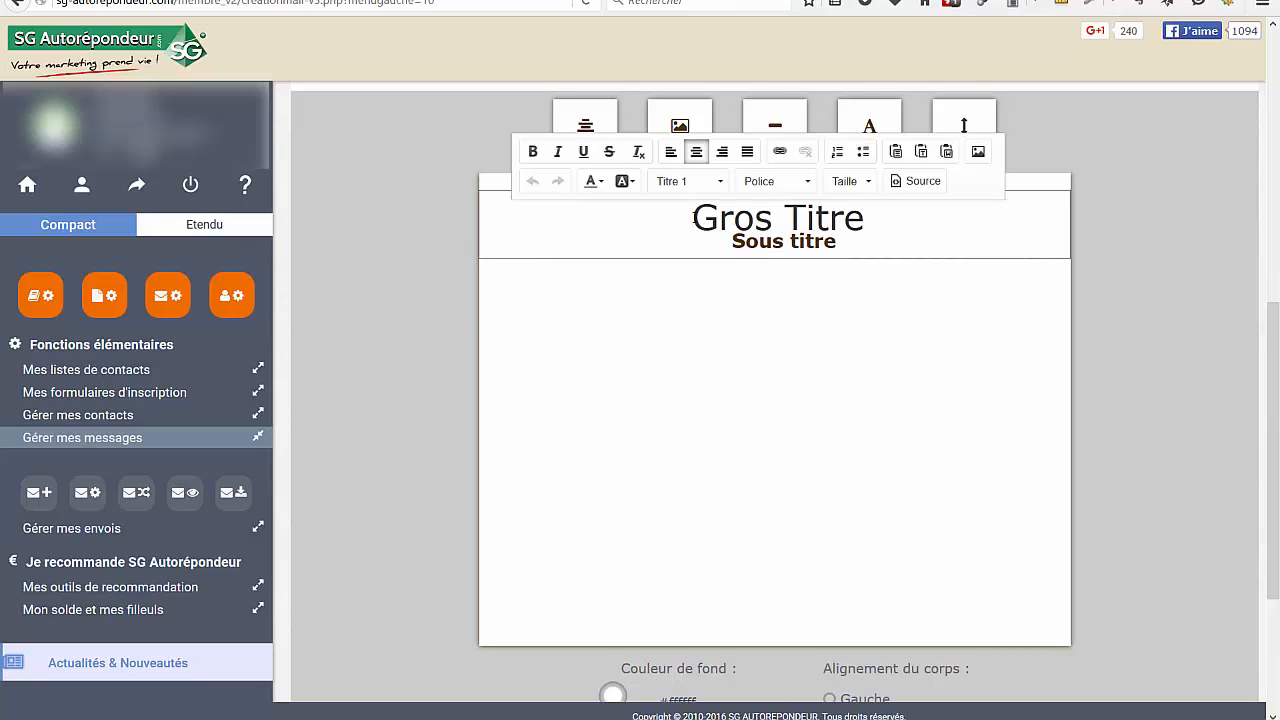
left_click_drag(693, 217, 966, 201)
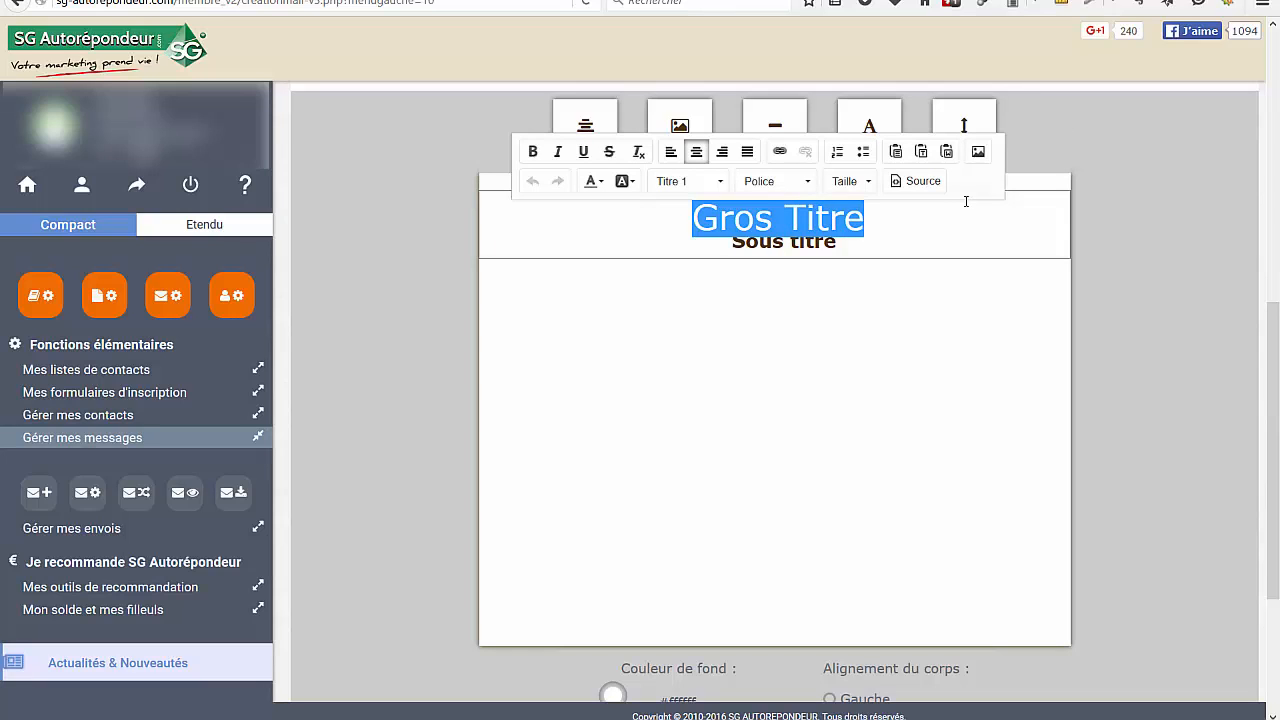
type("Sai")
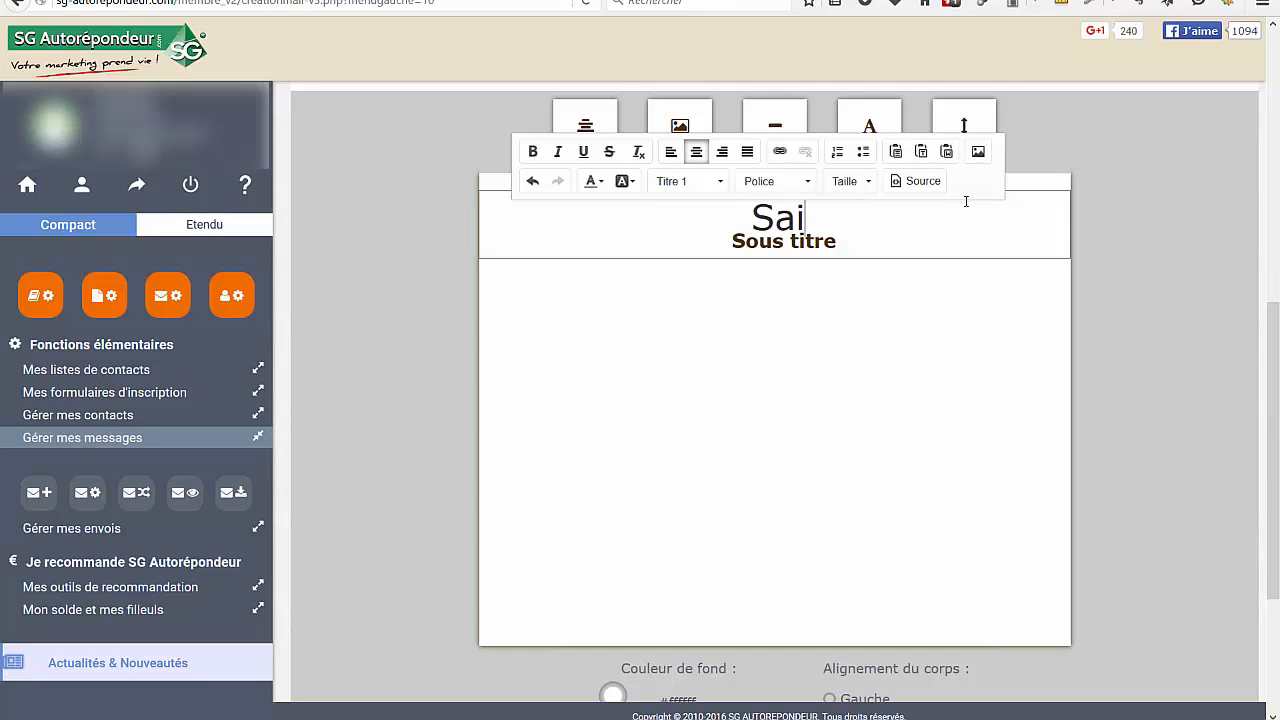
type("tn Valentin")
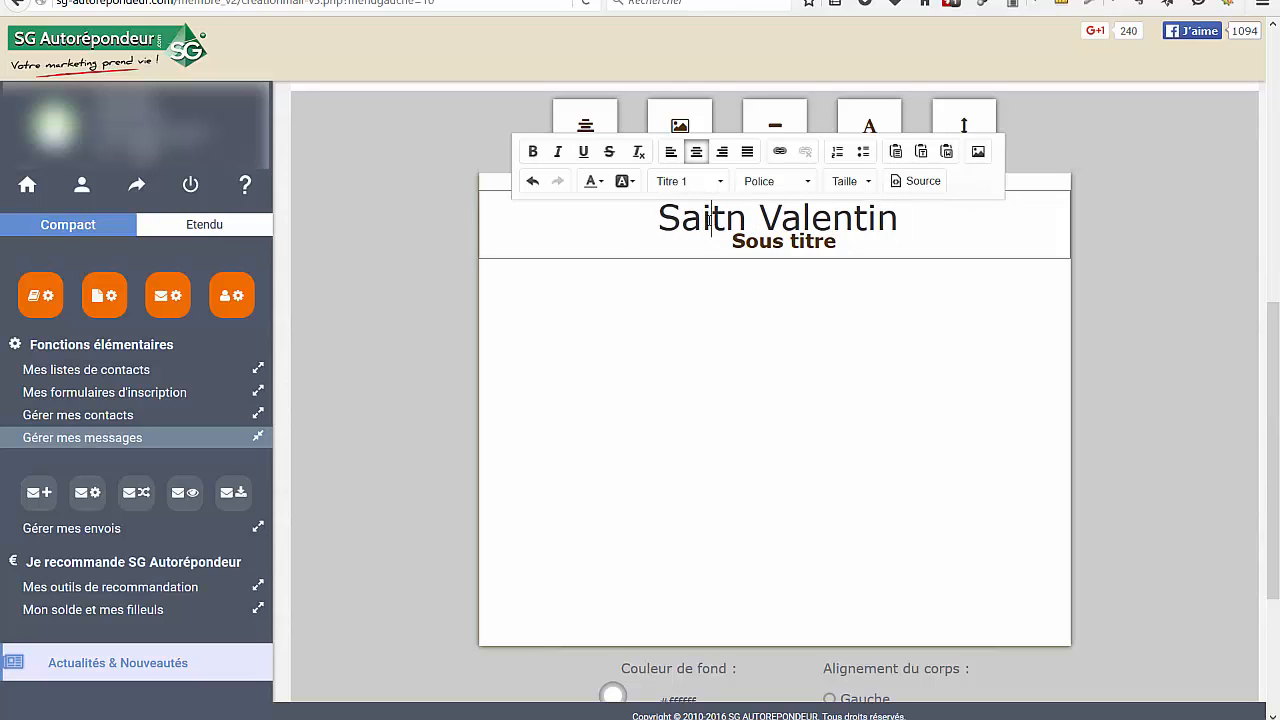
key("Delete")
key("Right")
type("t")
Replace the "Sous titre" text with "C'est dans 10 jours" and finish editing the title block
triple_click(853, 244)
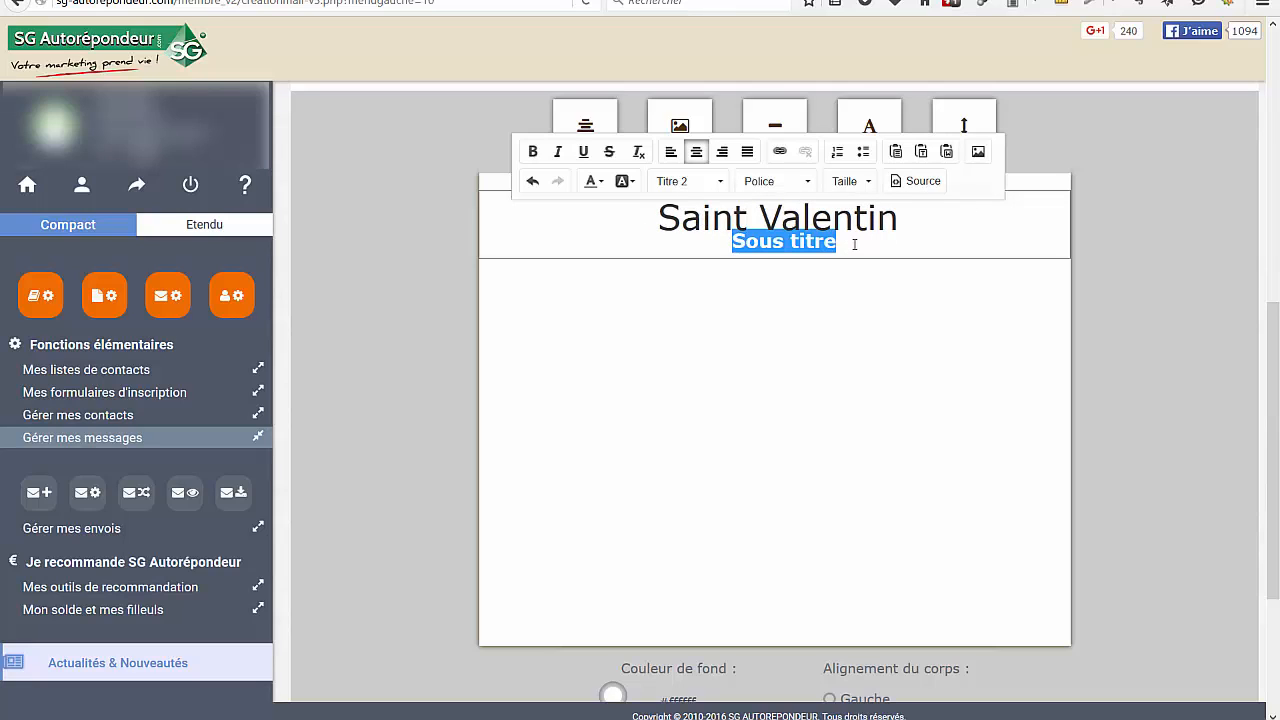
type("C'est da")
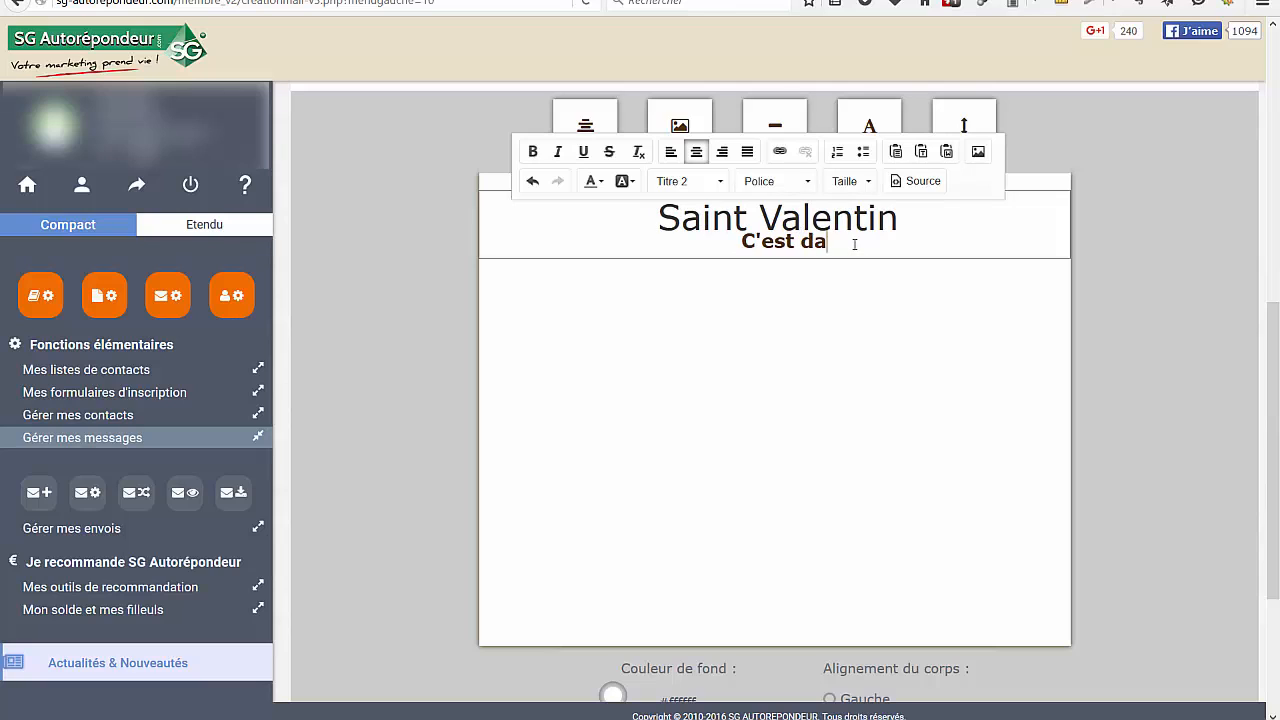
type("ns 10 jour")
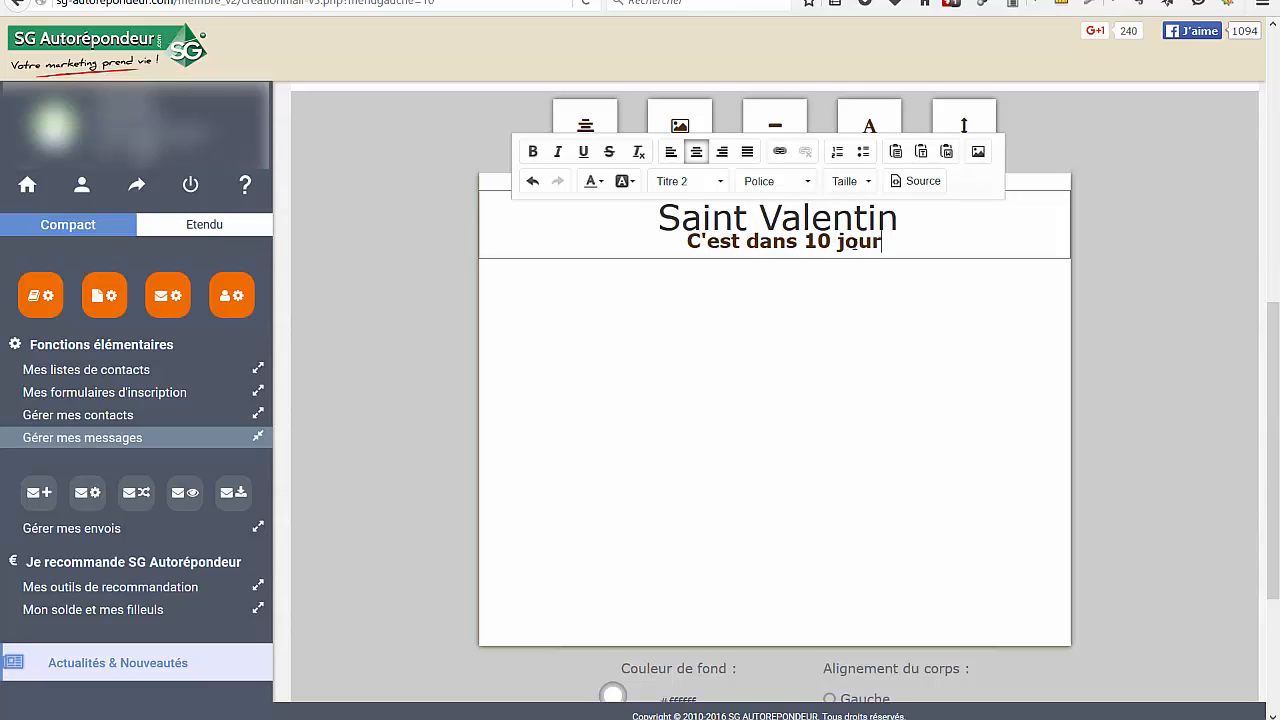
type("s")
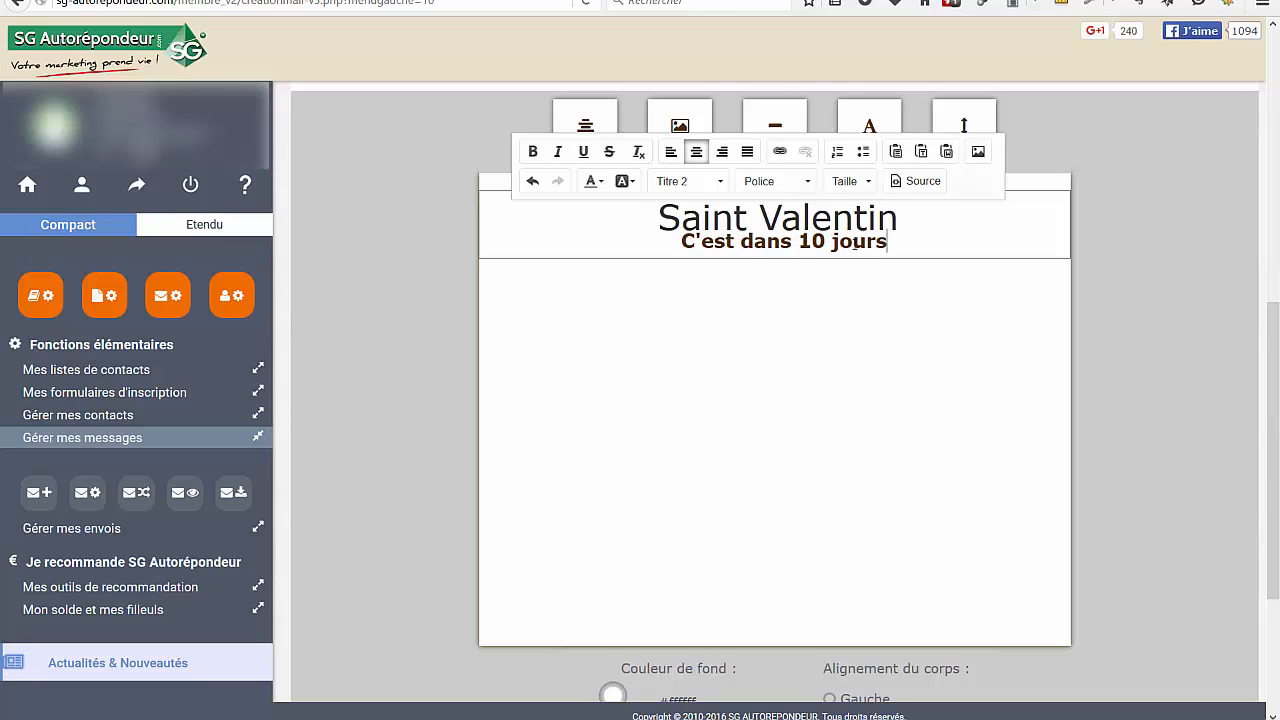
left_click(784, 375)
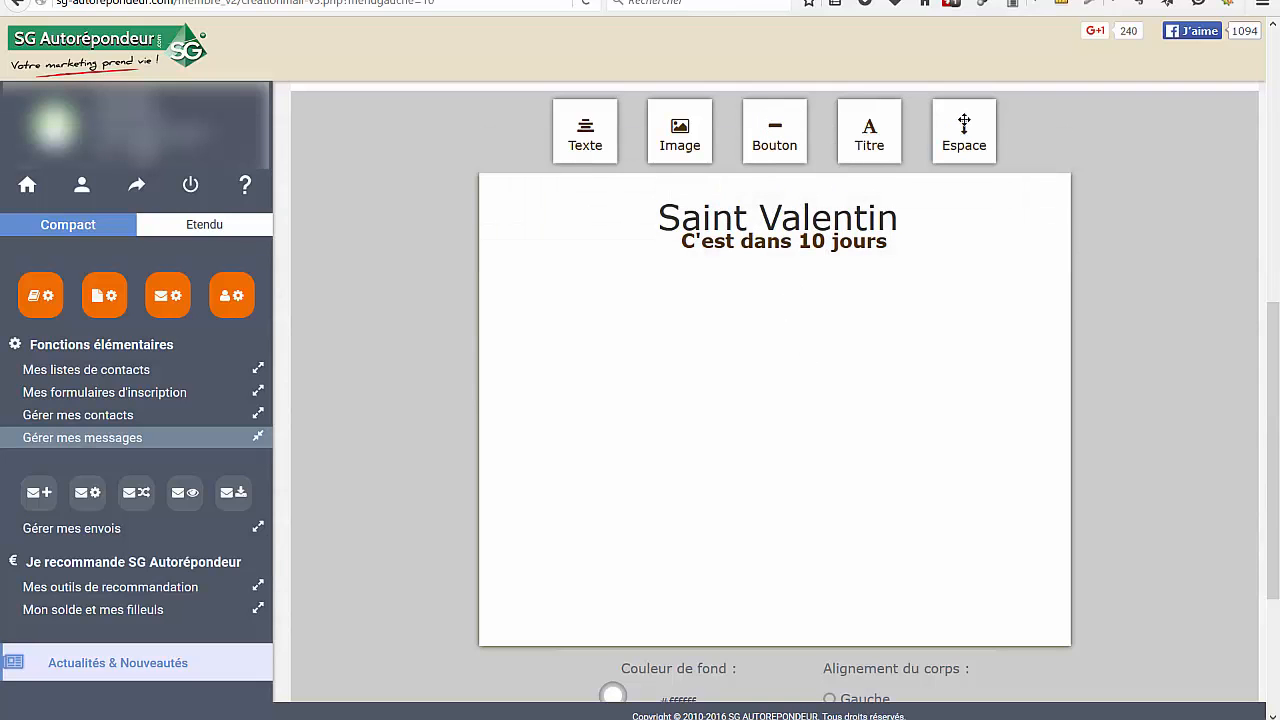
Add an Espace separator block below the subtitle and open its configuration
left_click_drag(964, 122, 789, 281)
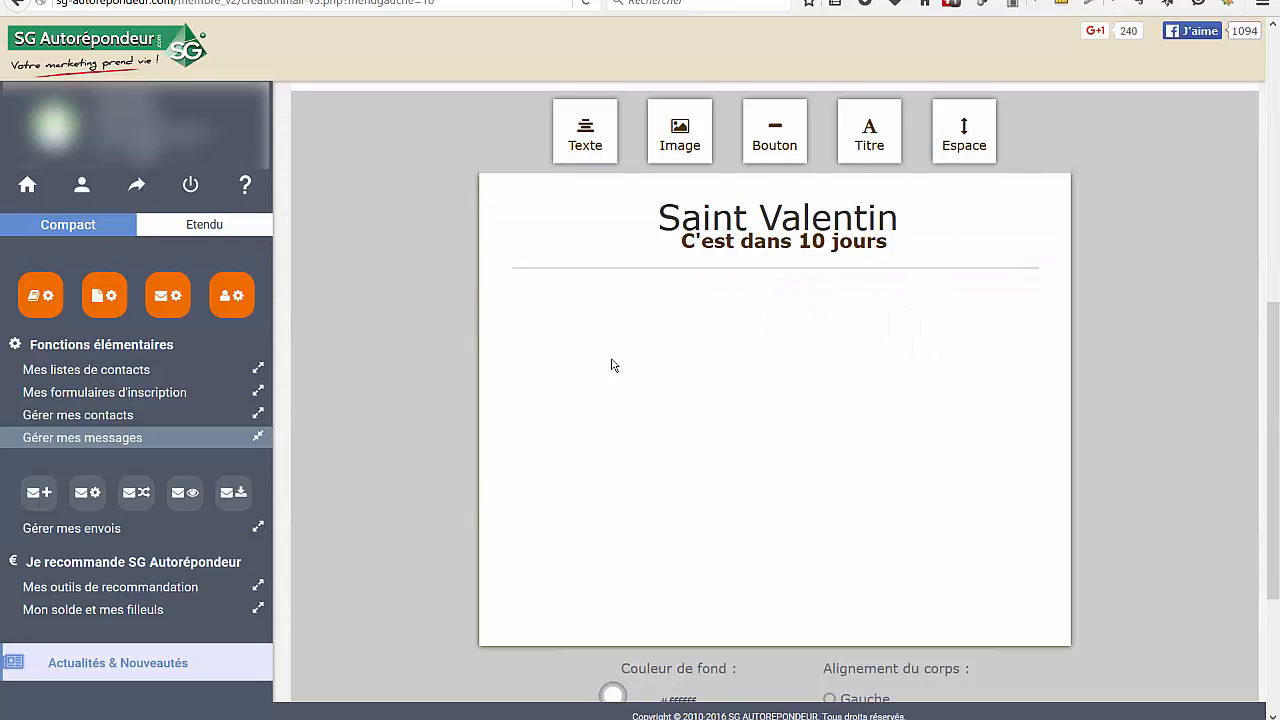
mouse_move(880, 257)
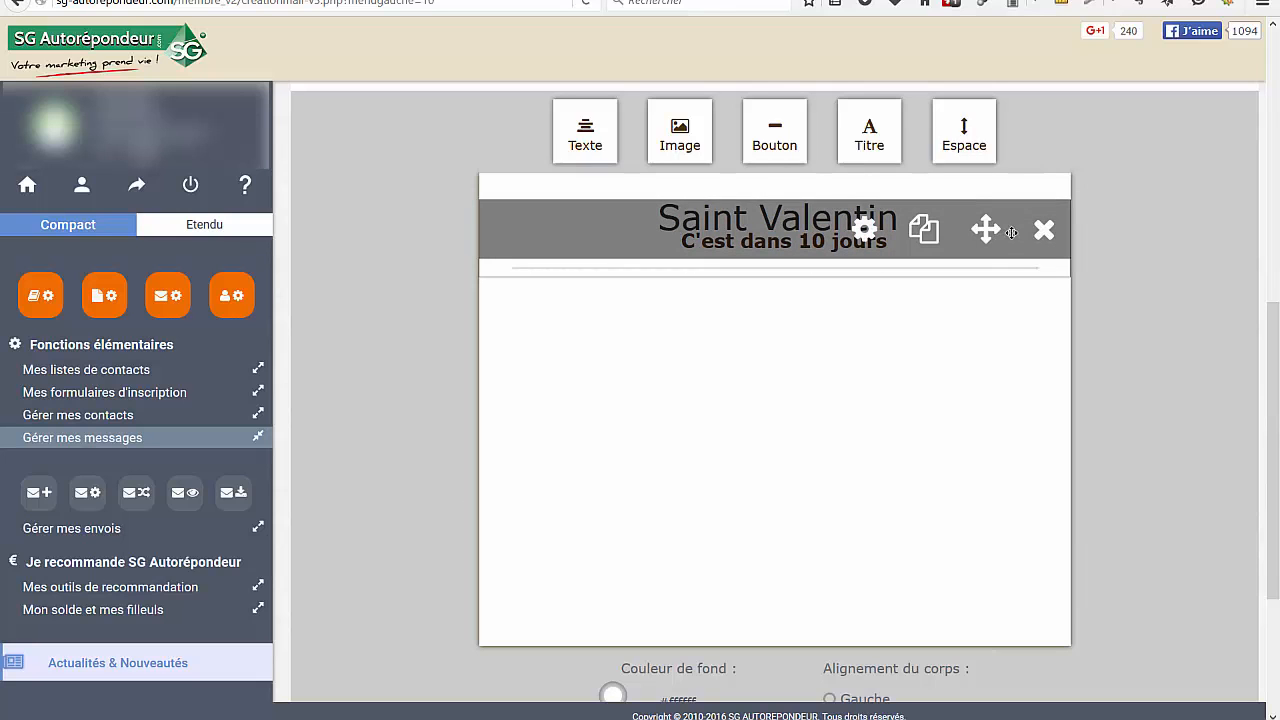
left_click(868, 238)
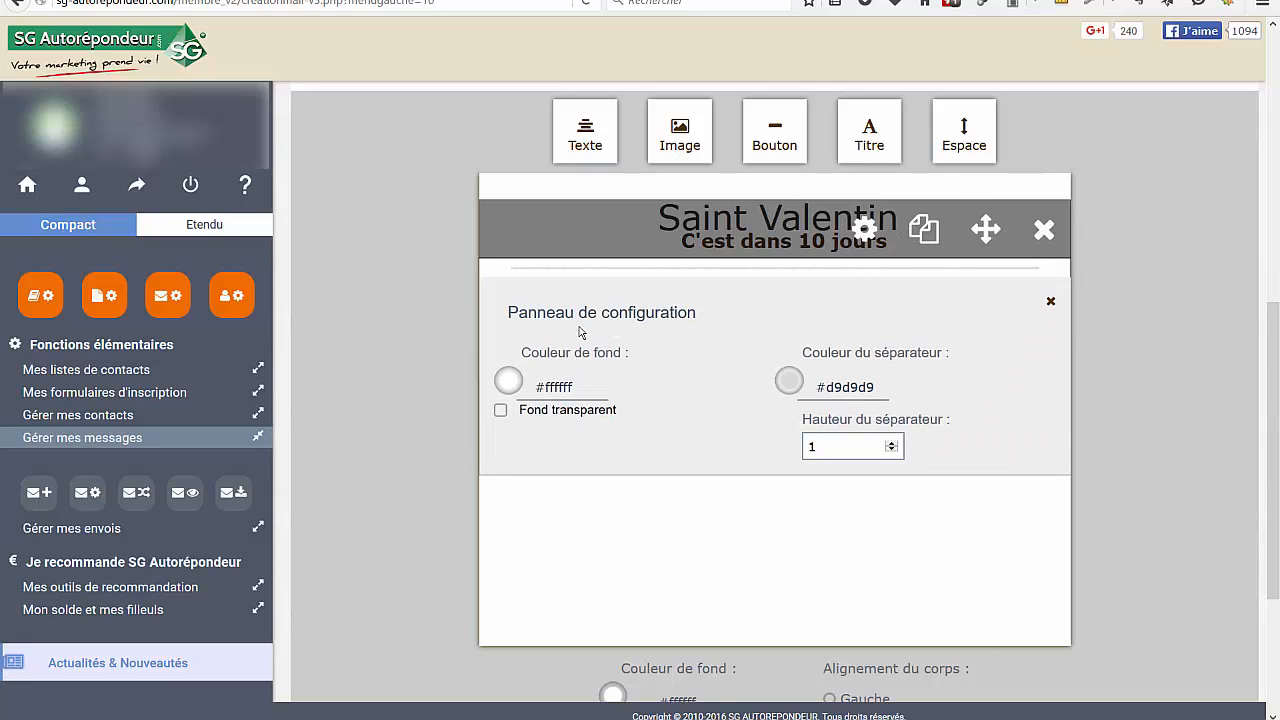
Set the separator's colour to teal #18838e and its height to 2
left_click(792, 387)
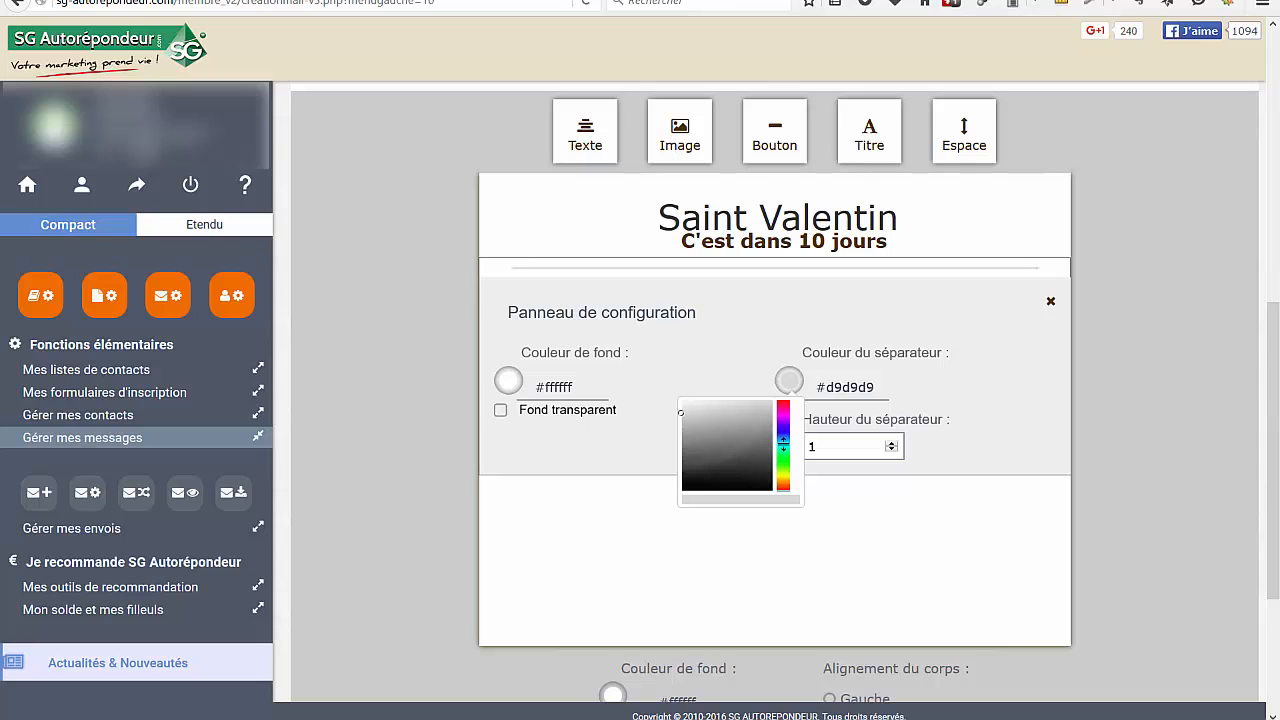
left_click(780, 441)
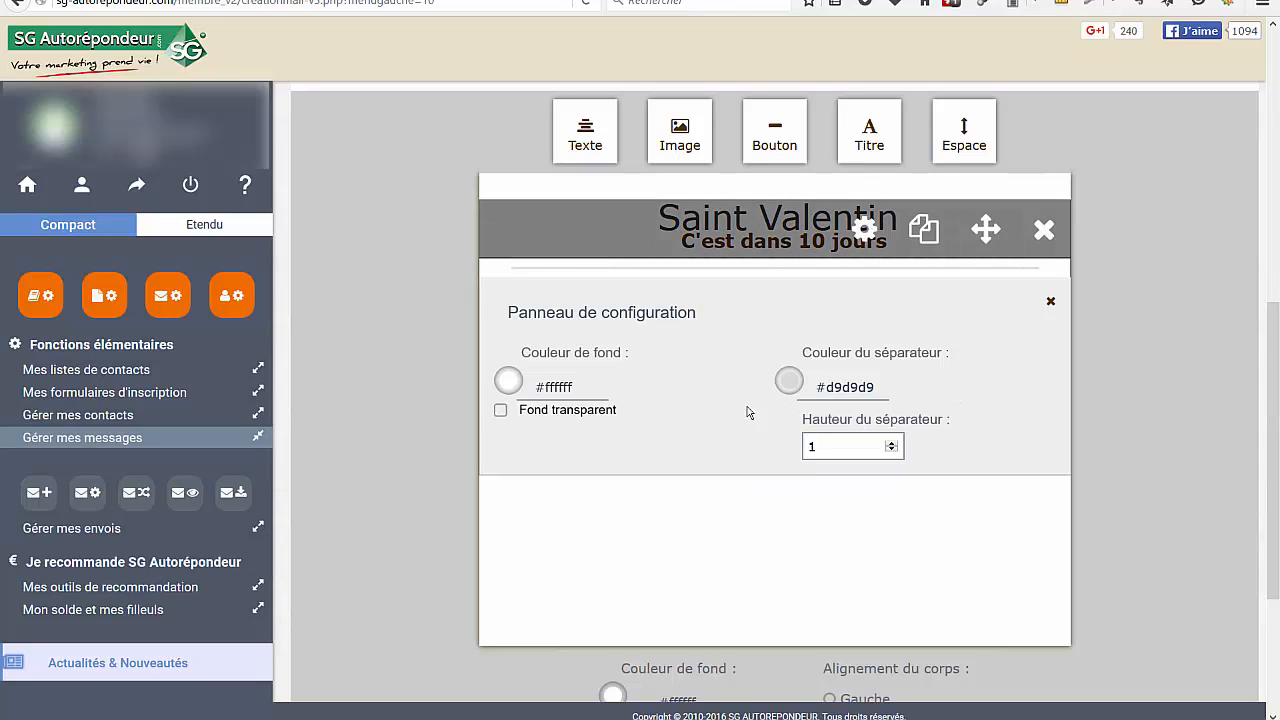
left_click(789, 382)
left_click(757, 441)
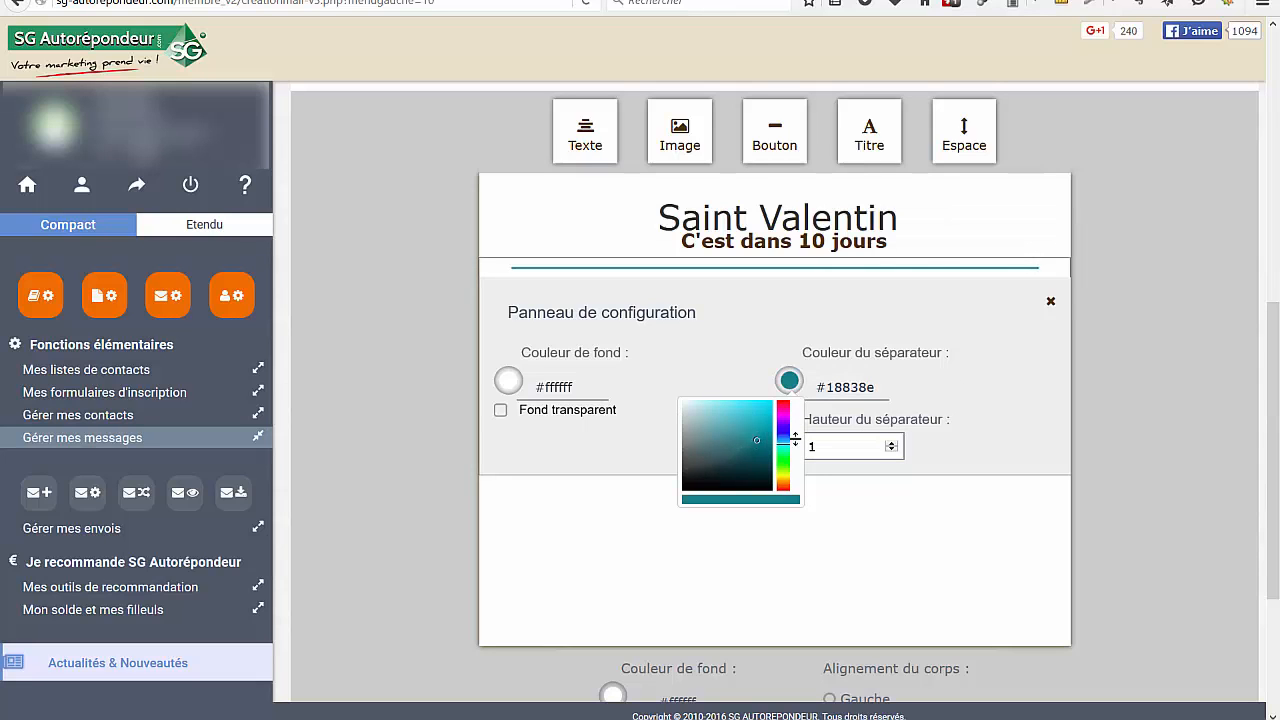
left_click(891, 444)
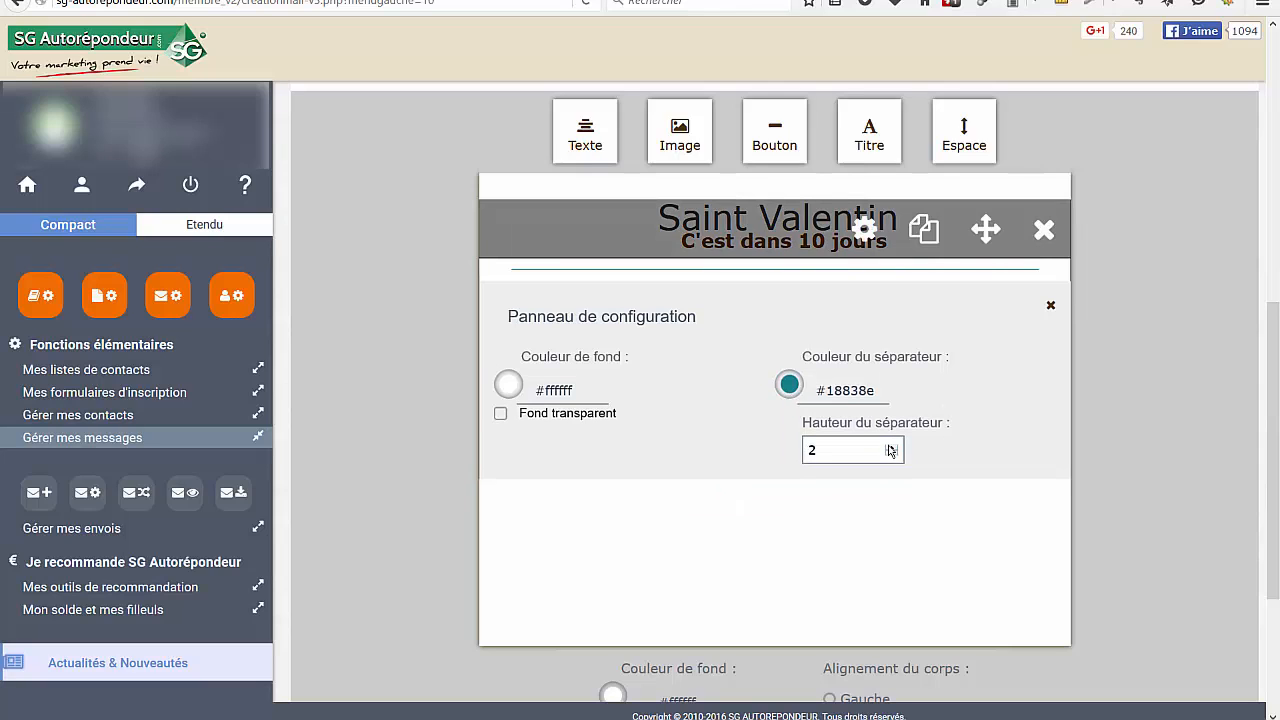
Set the separator's height to 5 and close its configuration panel
left_click(891, 449)
left_click(893, 451)
left_click(893, 451)
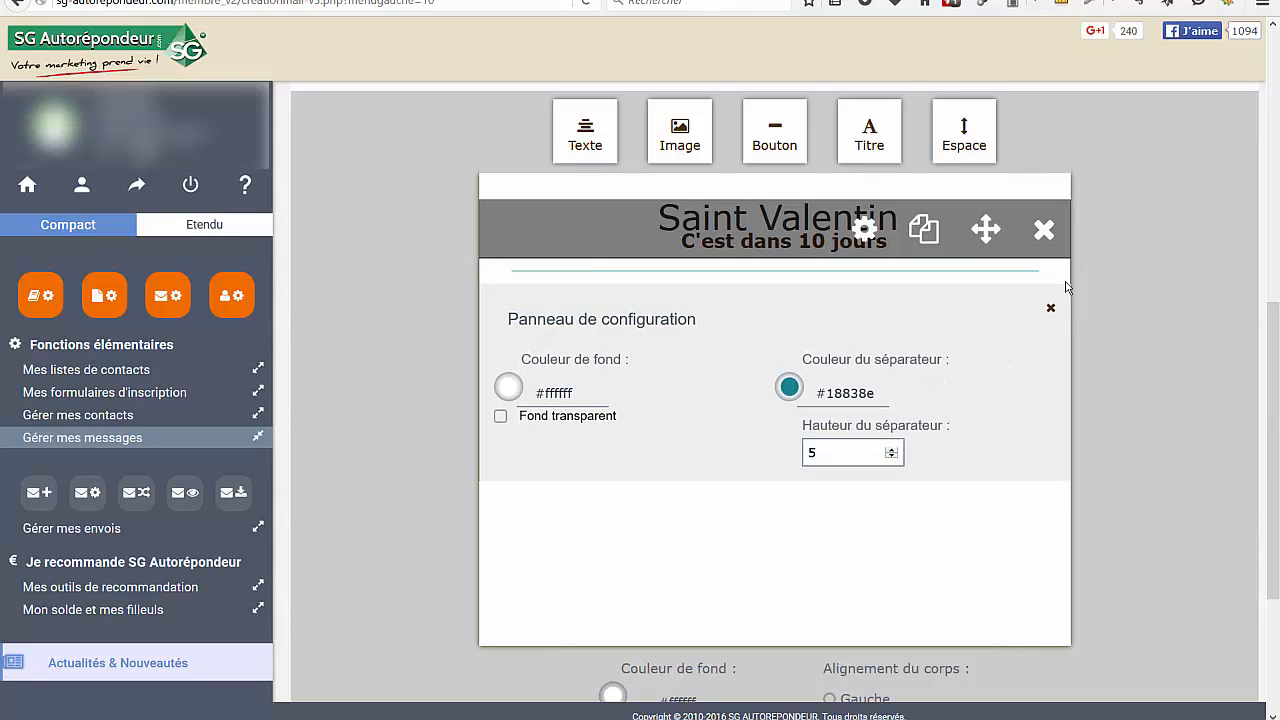
left_click(1049, 310)
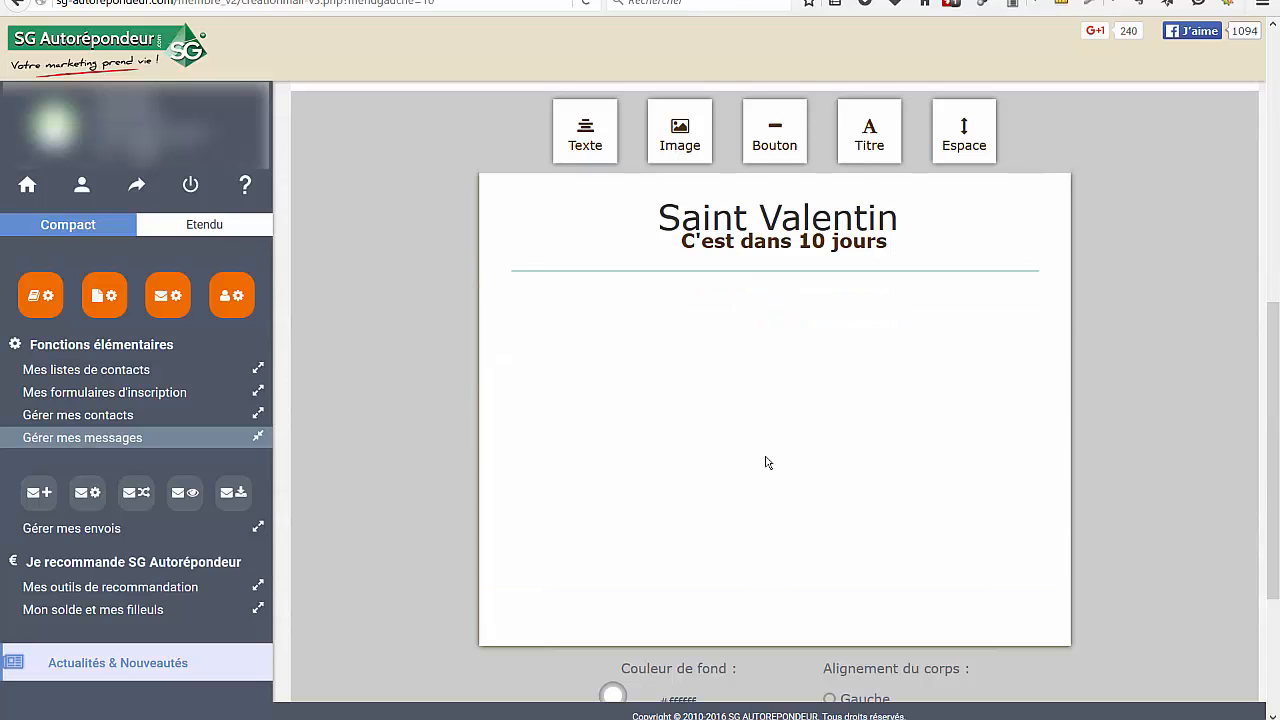
Add an Image block below the separator and check its gallery and URL image sources without inserting anything from them
left_click_drag(679, 137, 310, 688)
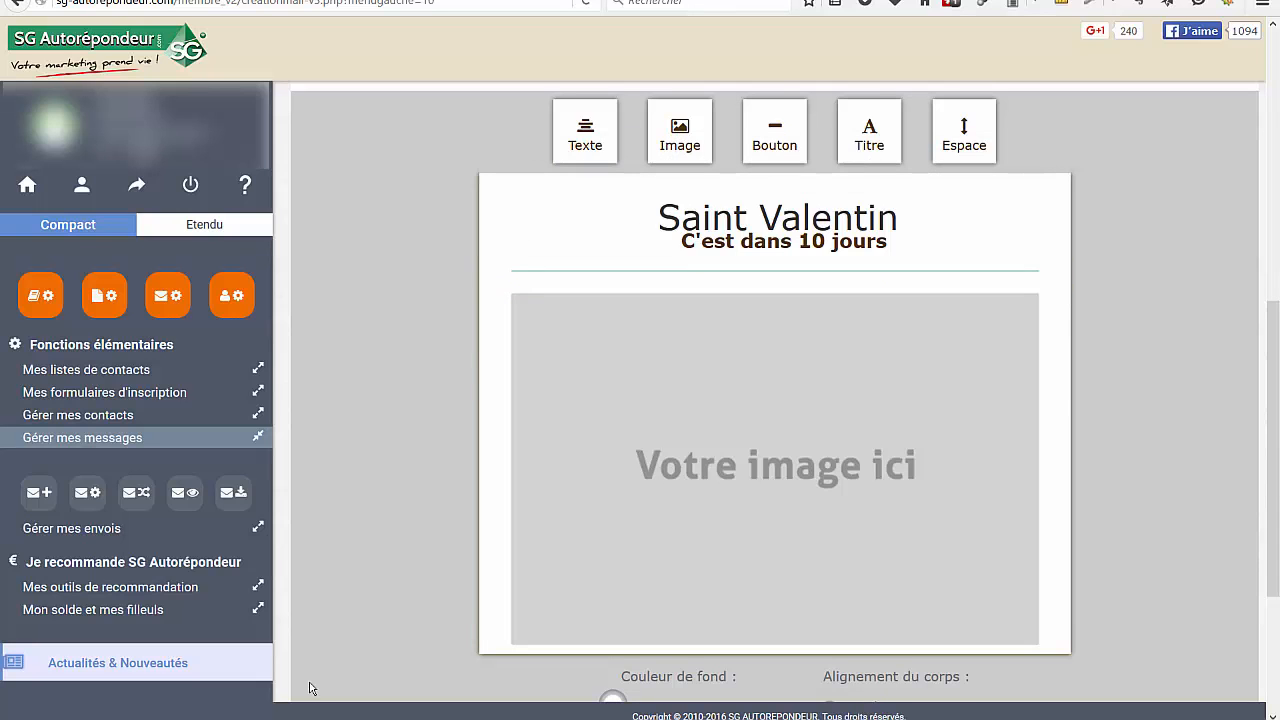
mouse_move(797, 537)
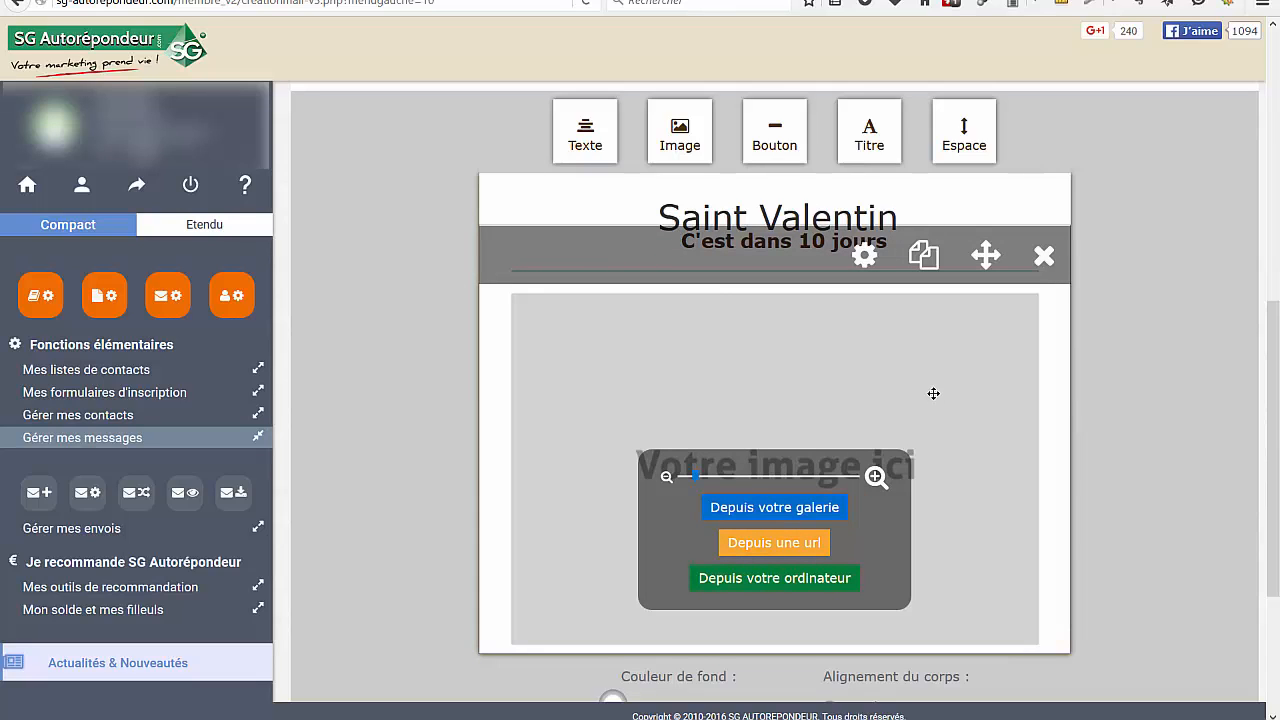
left_click(771, 512)
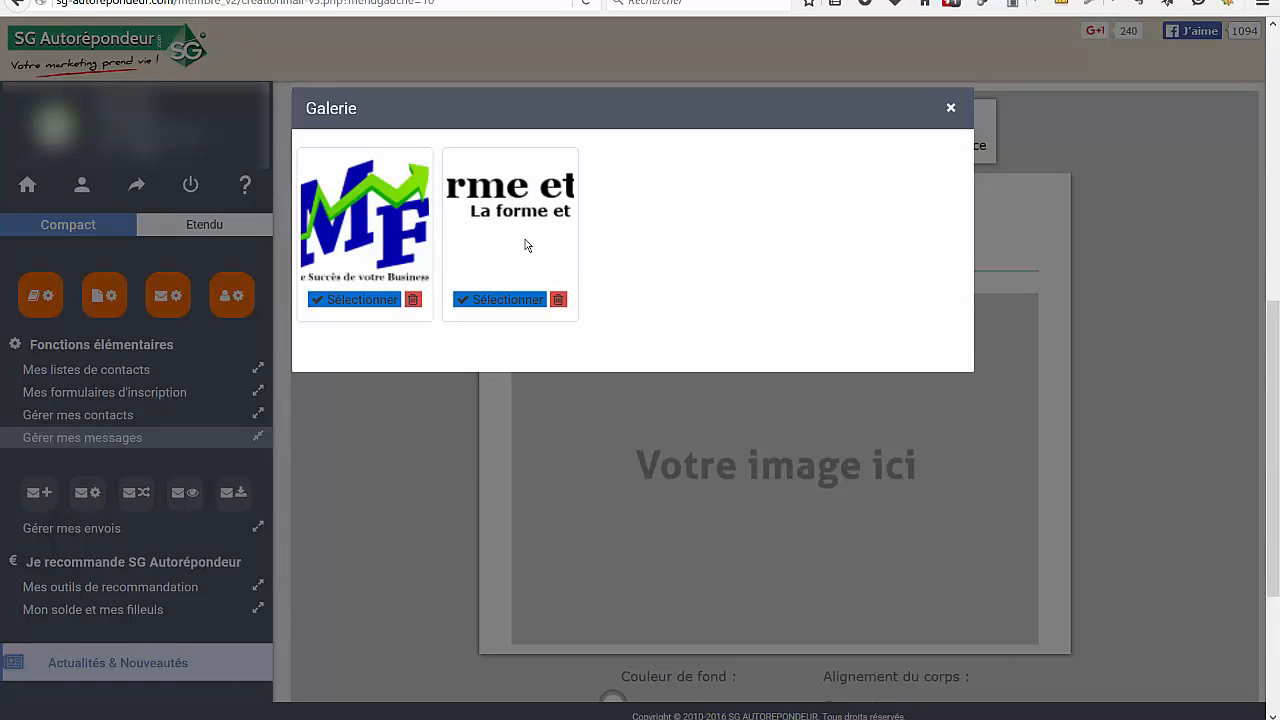
left_click(561, 484)
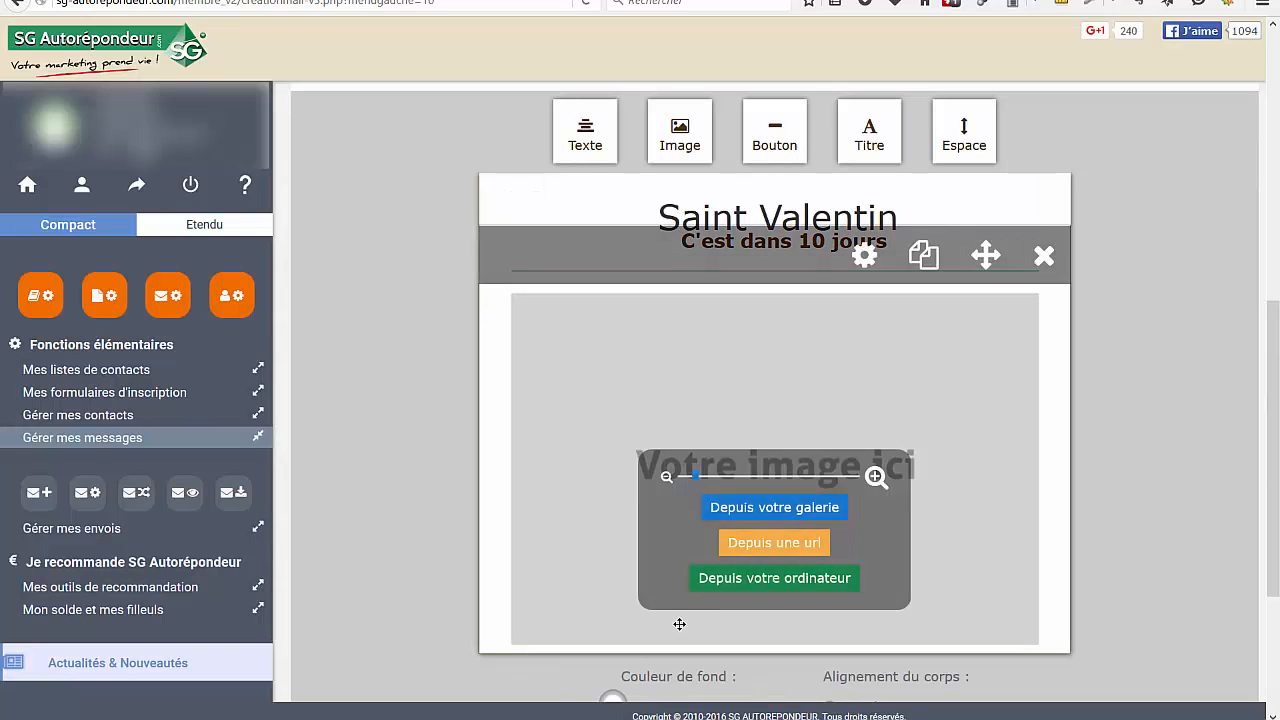
left_click(779, 545)
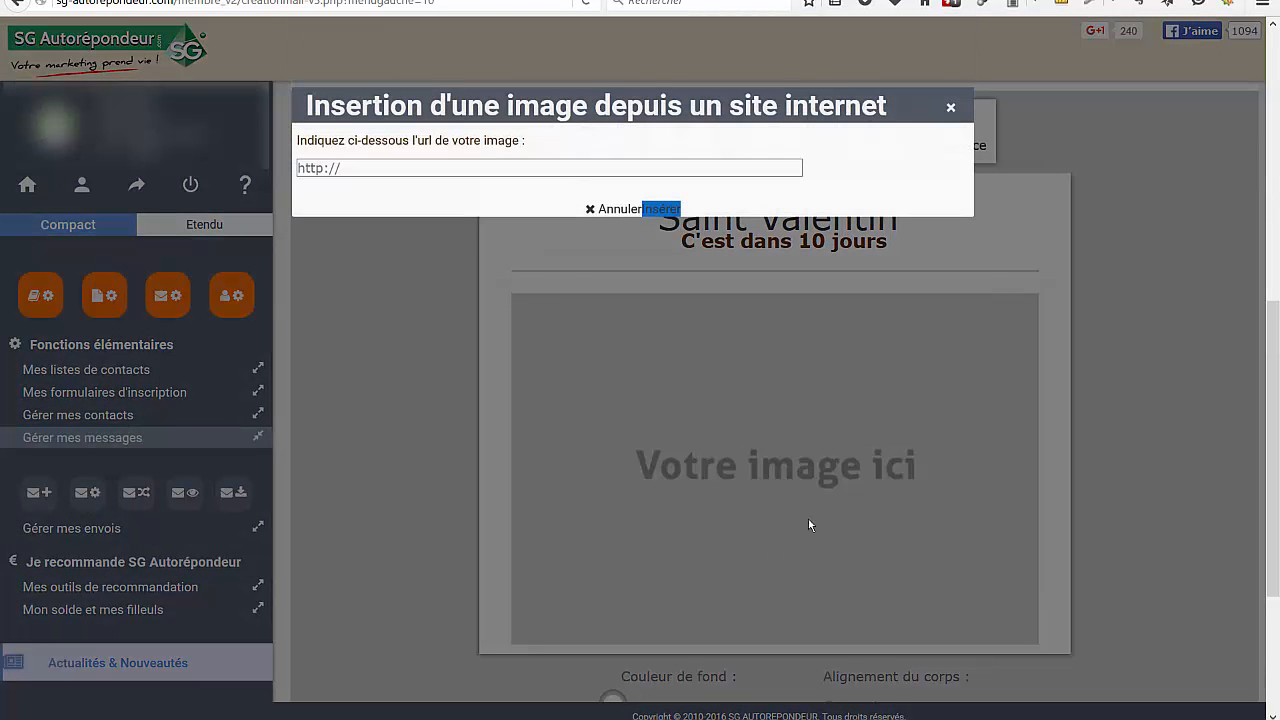
left_click(952, 107)
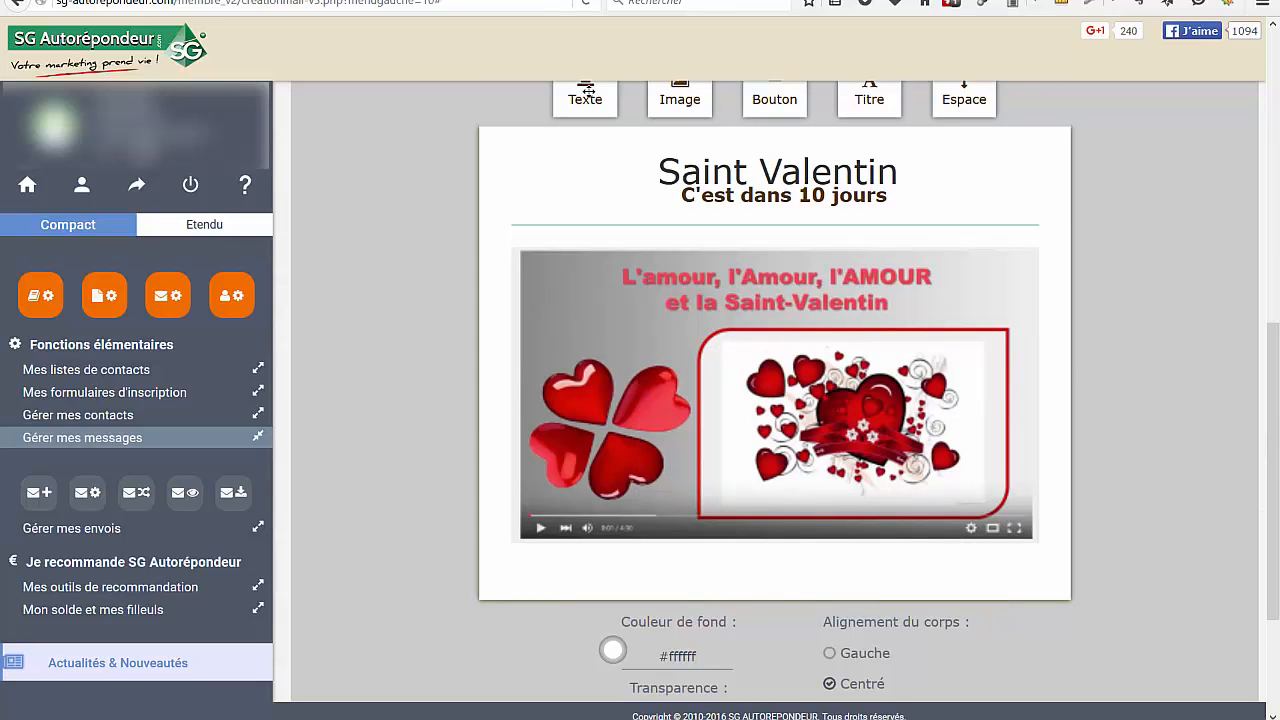
Add an Espace separator and a Texte block below the Saint-Valentin image, and open the text block for editing
left_click_drag(966, 102, 908, 572)
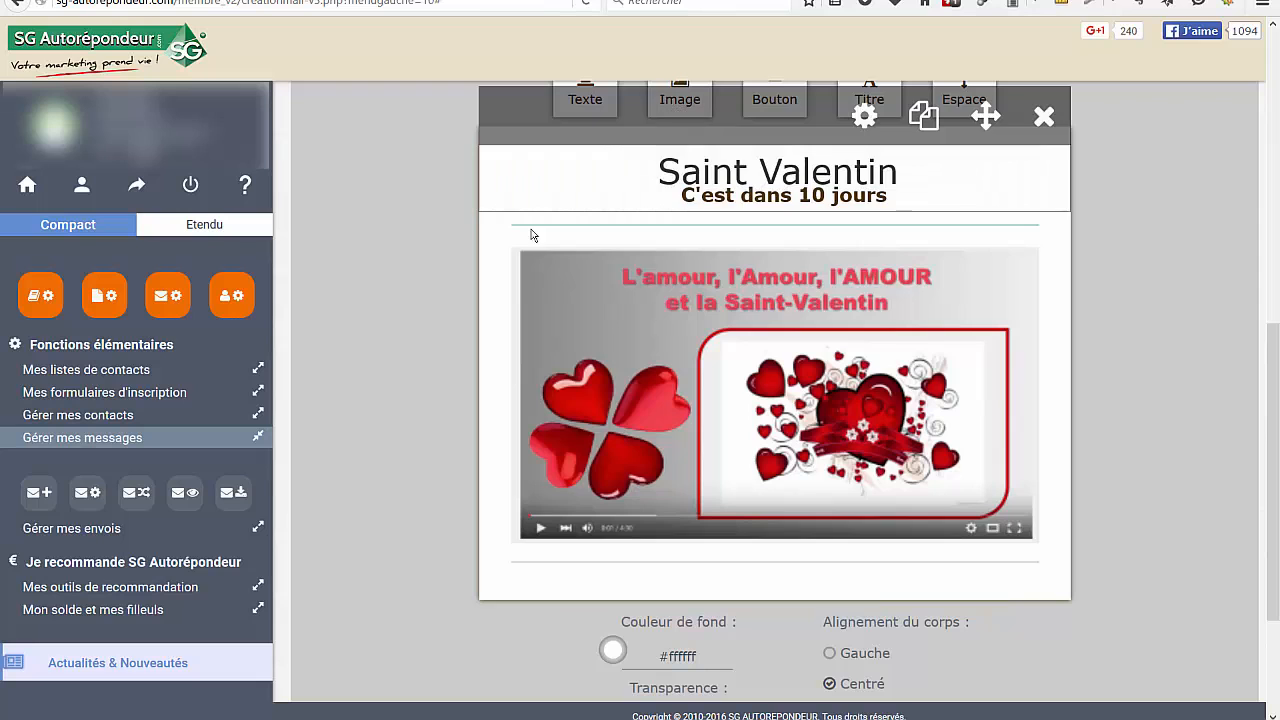
left_click_drag(580, 95, 692, 598)
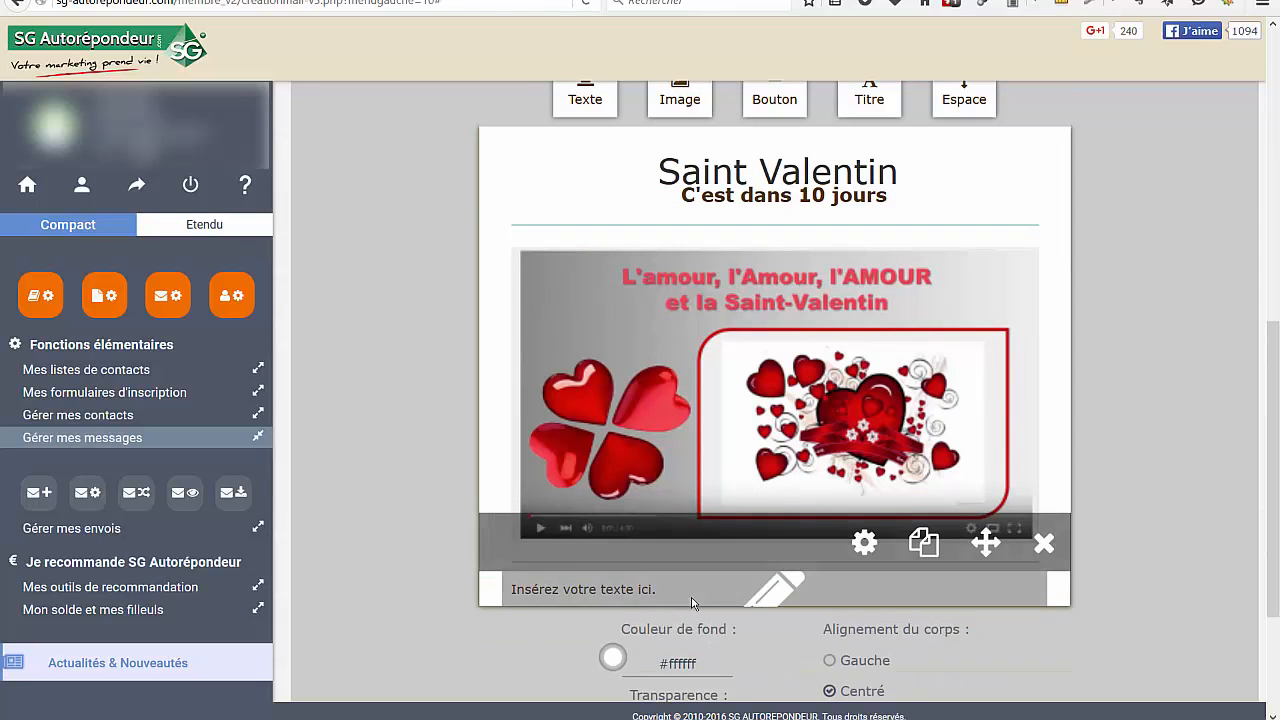
left_click(768, 598)
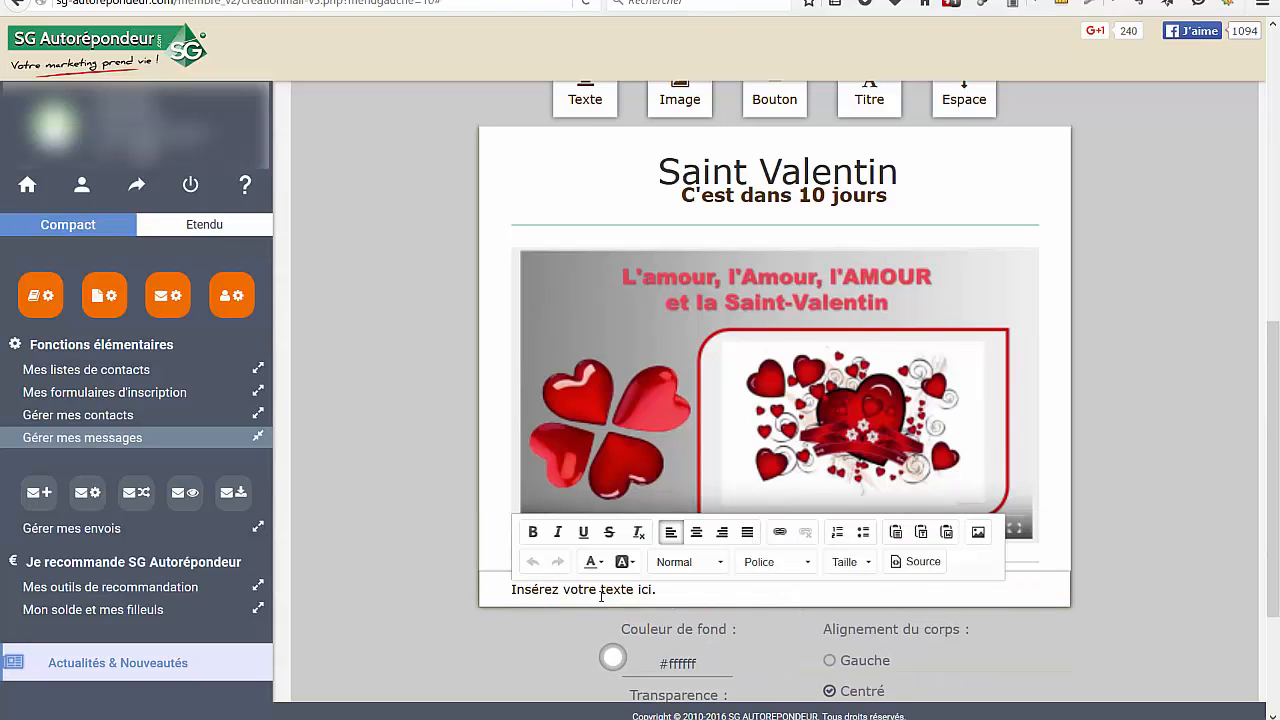
left_click_drag(513, 589, 622, 589)
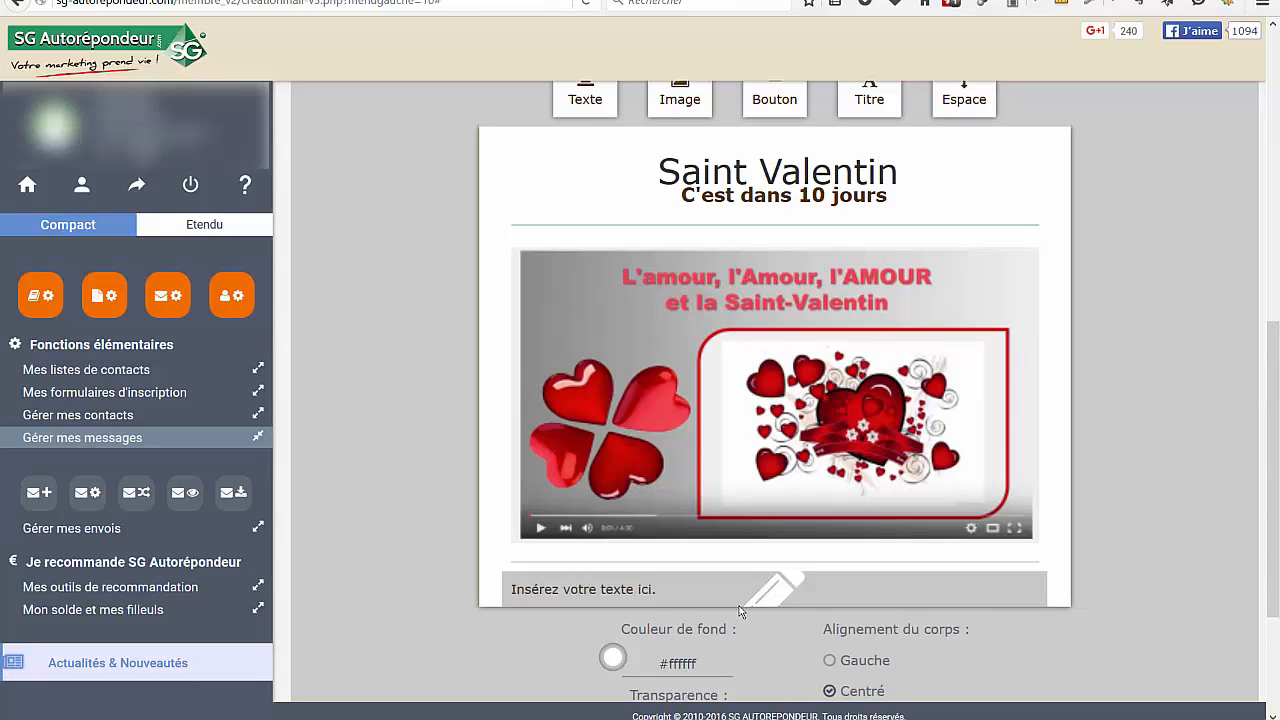
left_click(778, 597)
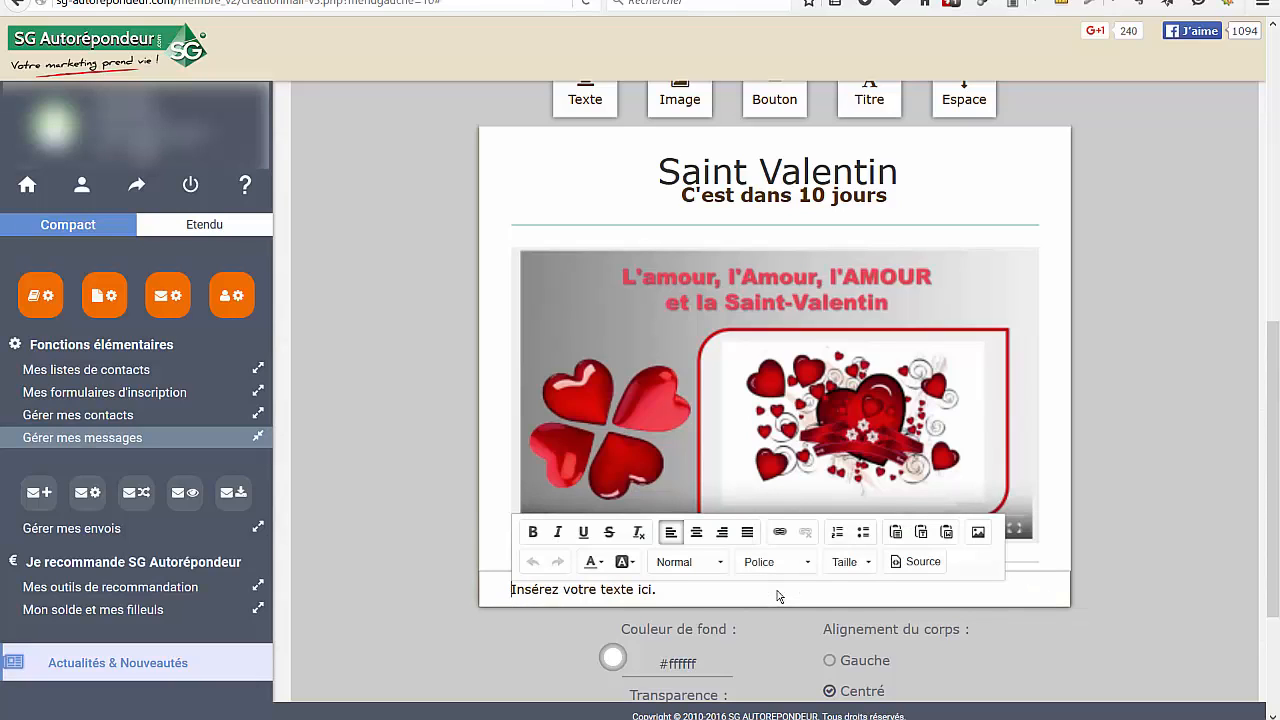
Replace the text block's placeholder with the greeting "Bonjour ++prenom++," and start a new line
key("Delete")
key("Delete")
key("Delete")
key("Delete")
key("Delete")
key("Delete")
key("Delete")
key("Delete")
key("Delete")
key("Delete")
key("Delete")
key("Delete")
key("Delete")
key("Delete")
key("Delete")
key("Delete")
key("Delete")
key("Delete")
key("Delete")
key("Delete")
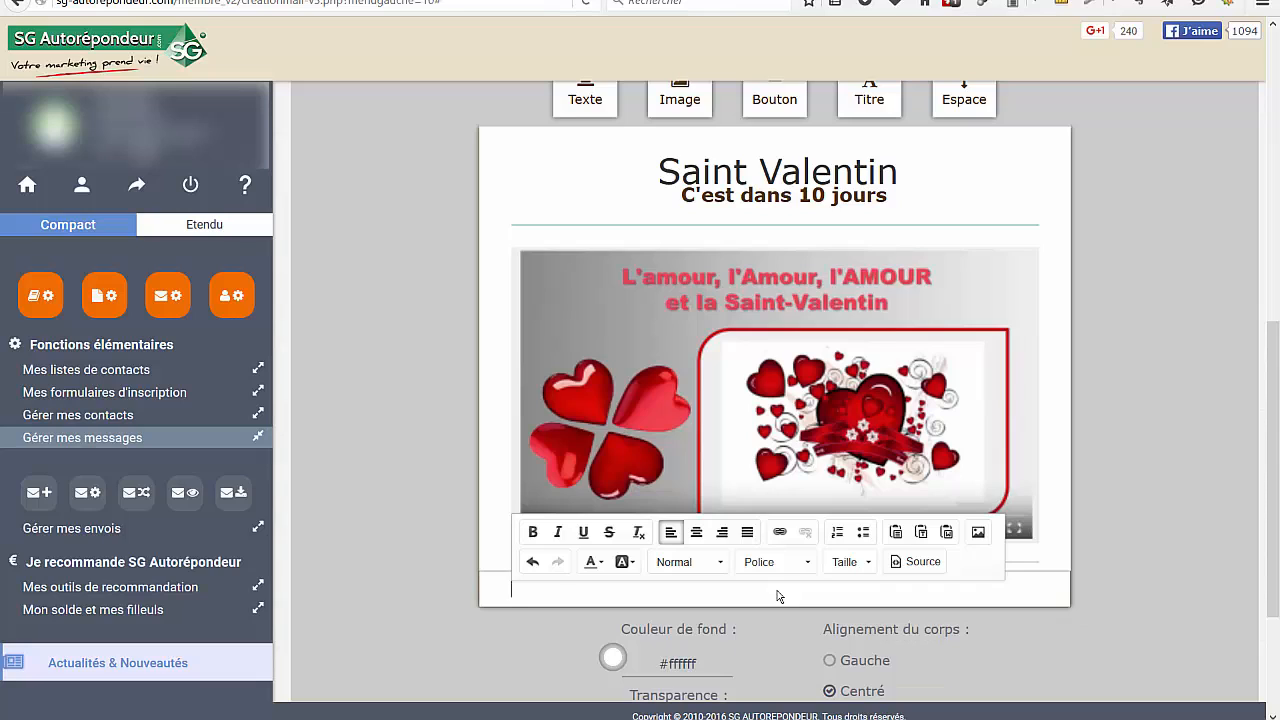
type("Bonjour ++prenom++")
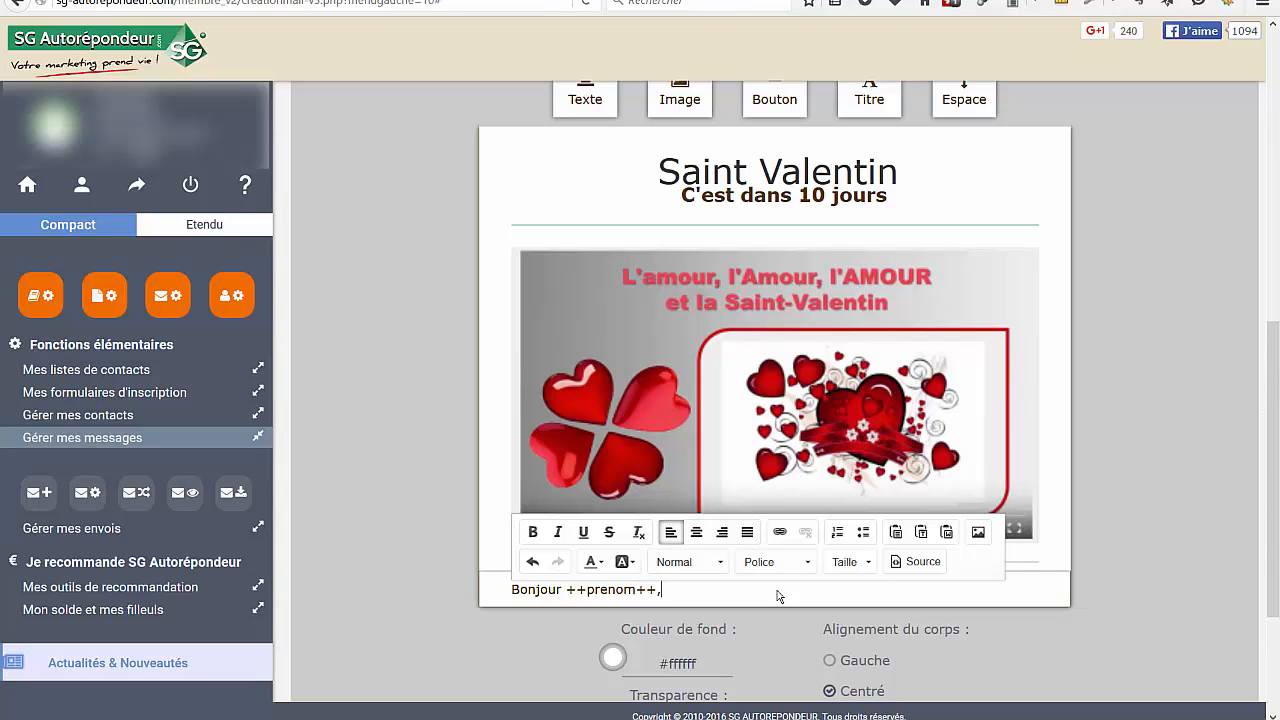
type(",")
key("Return")
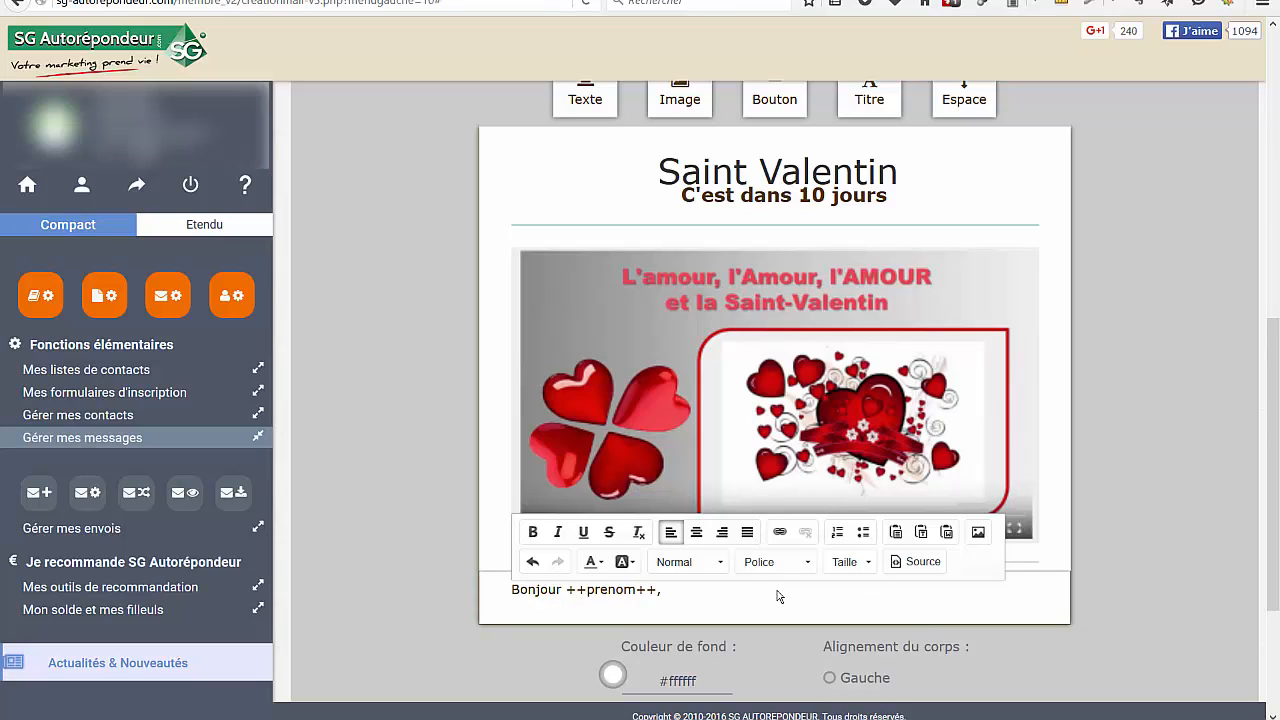
Write "Voici la méthode la plus simple pour apprendre à bien respirer et devenir plus zen." below the greeting
type("Voici la méthode la plus simple pour")
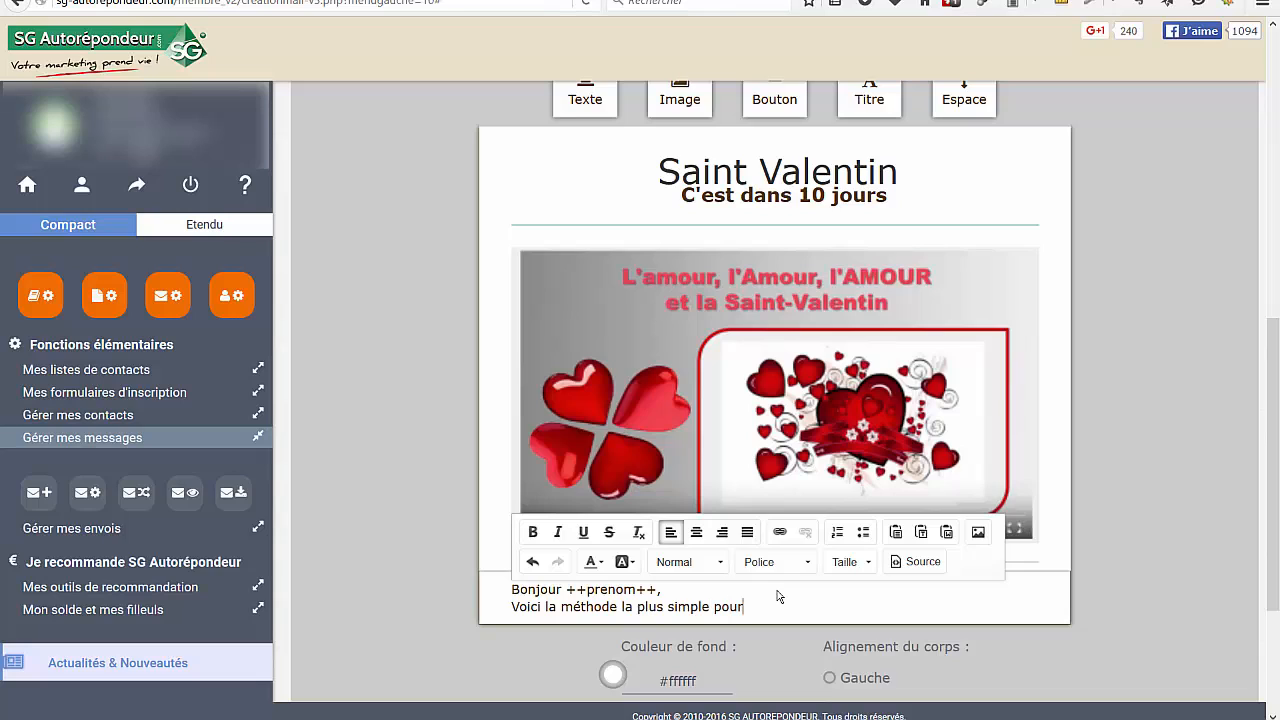
type(" apprendre à bien respirer et devenir plus ze")
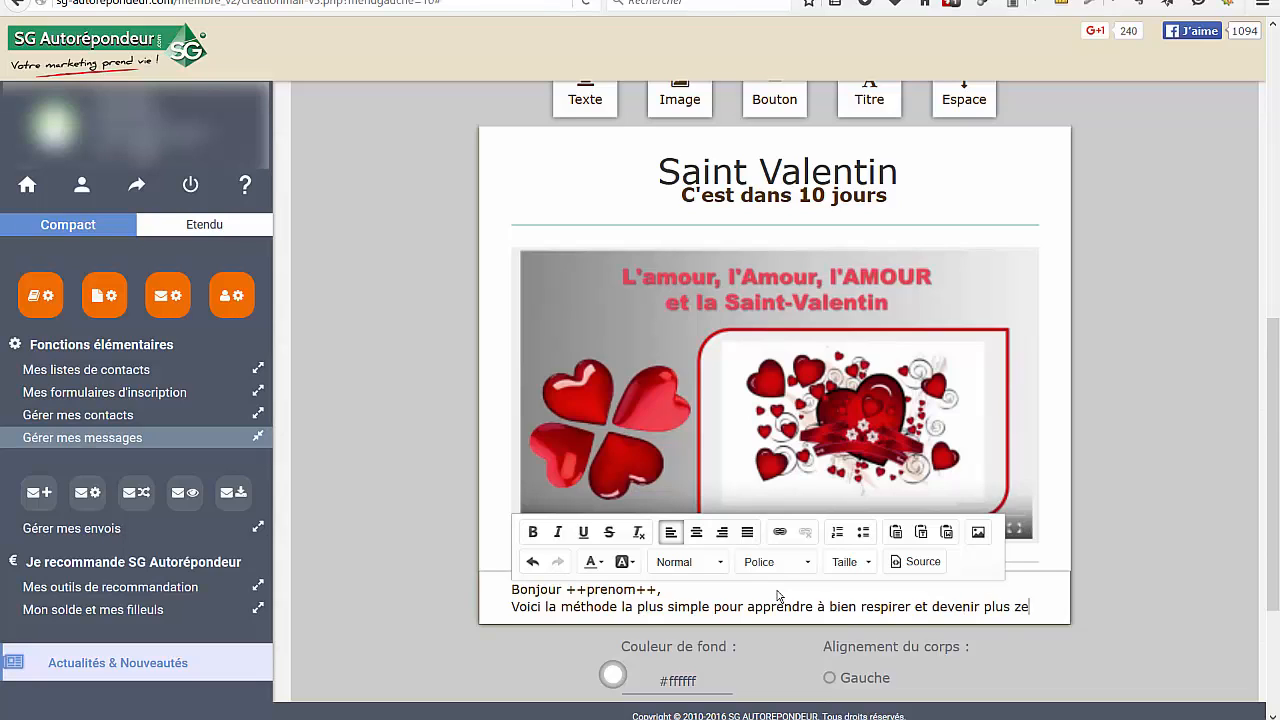
type("n.")
key("Return")
Add the closing line "Cliquez sur le bouton pour télécharger le MP3." followed by a line break
type("Cli")
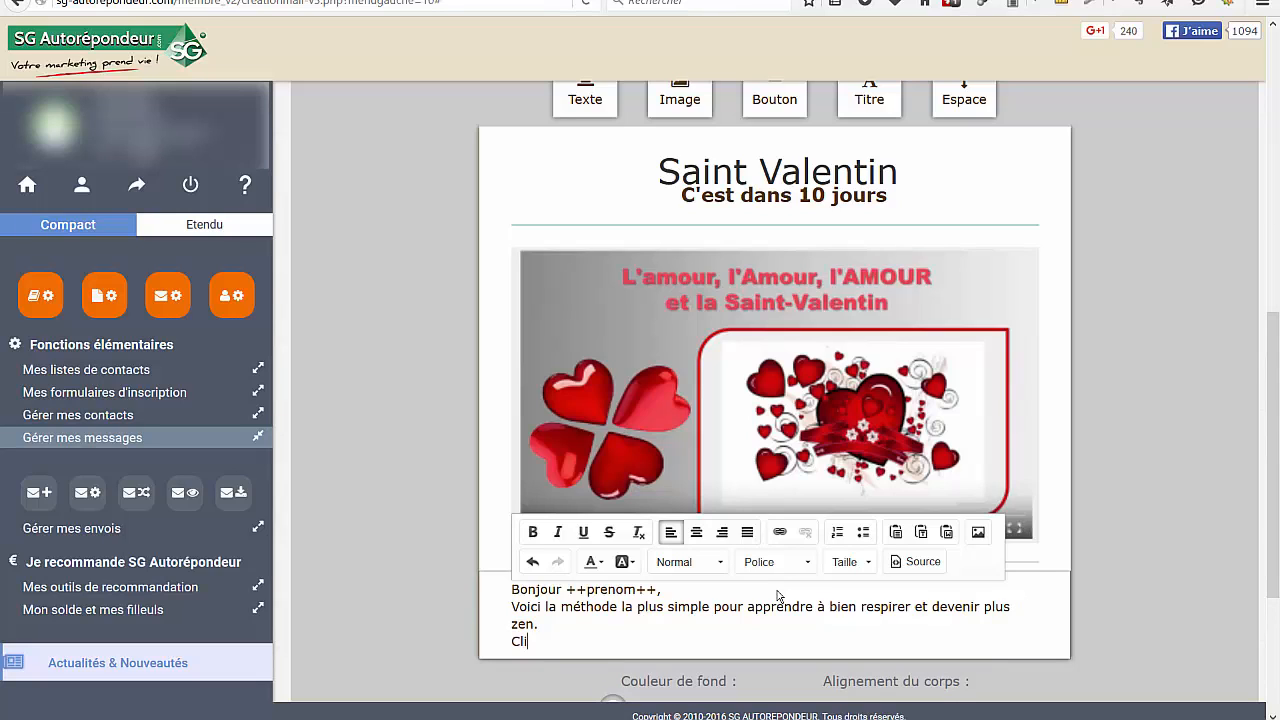
type("quez sur le bouton pour")
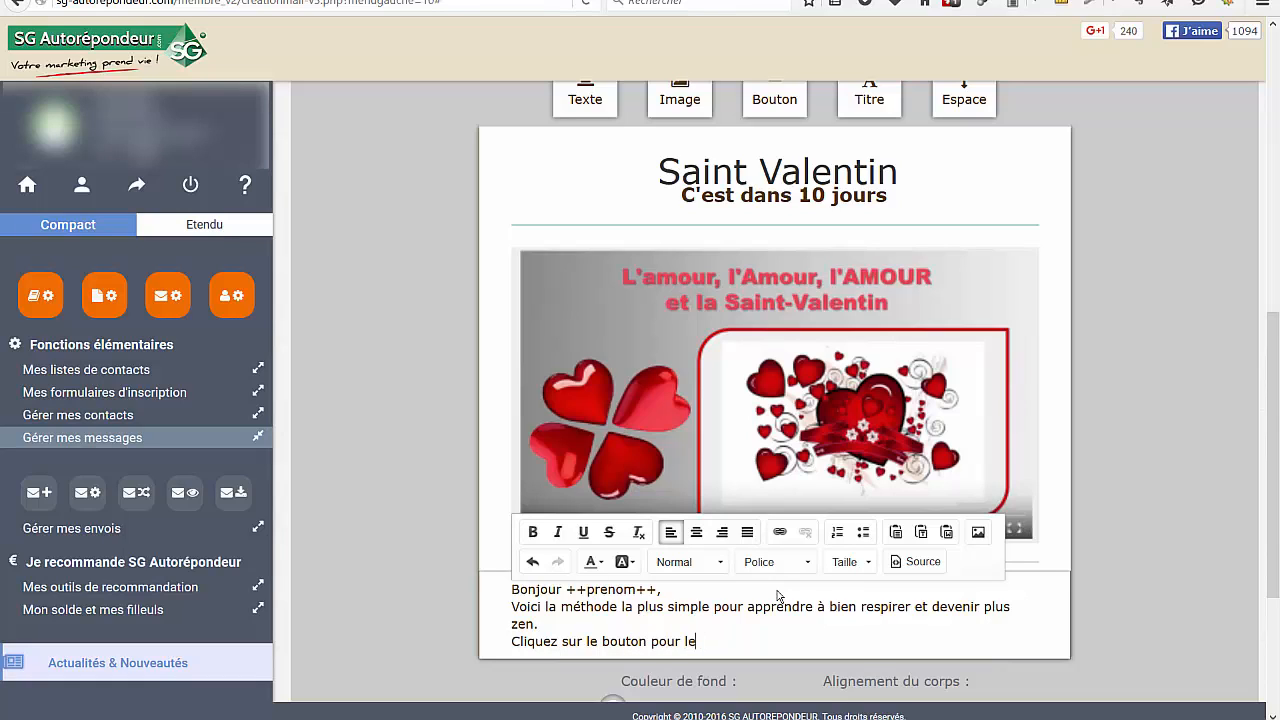
type(" télécharger le MP3.")
key("Return")
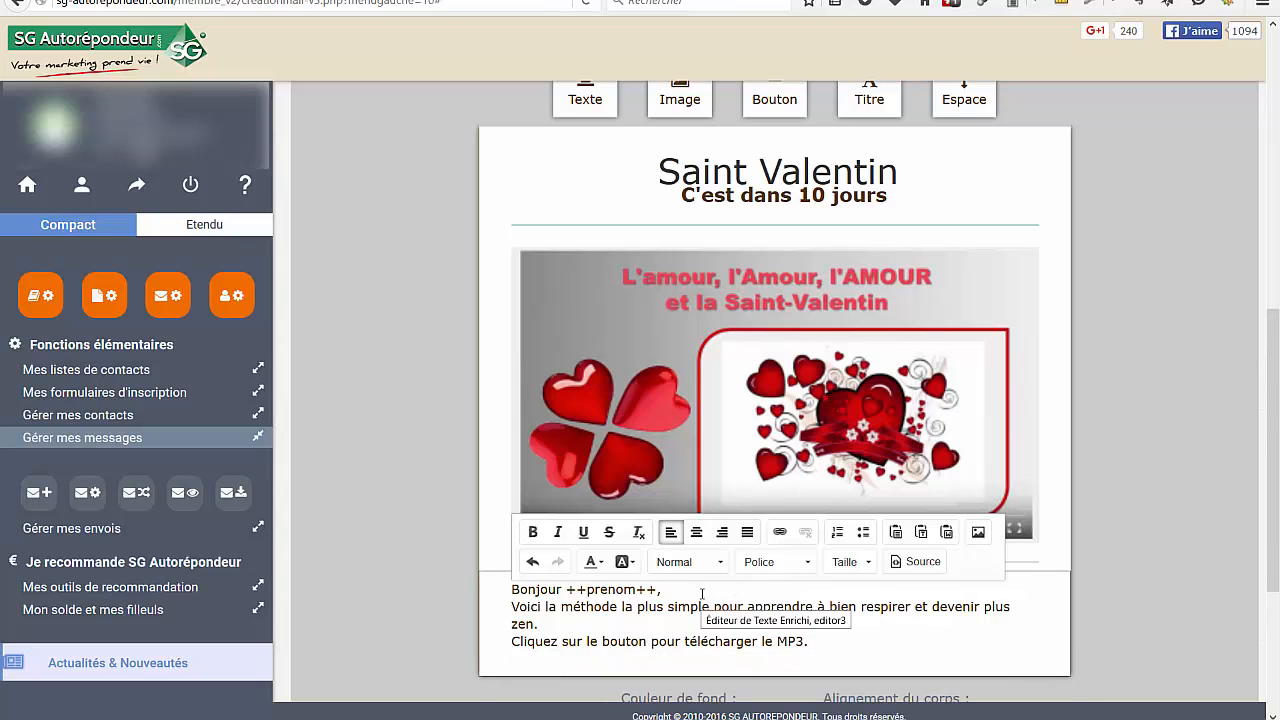
Insert "Comme je vous l'avais annoncé, " before the sentence about the method, joining it with a lowercase "voici"
key("Return")
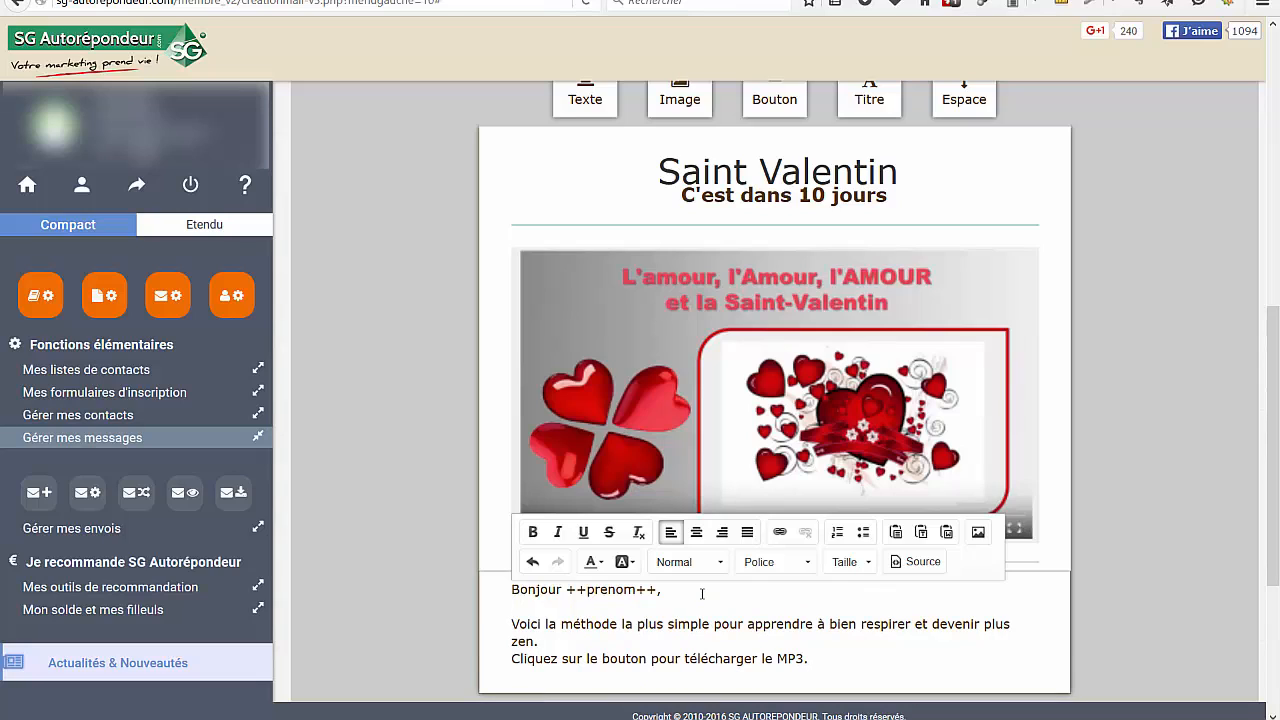
type("Comme je vous l'avais annoncé")
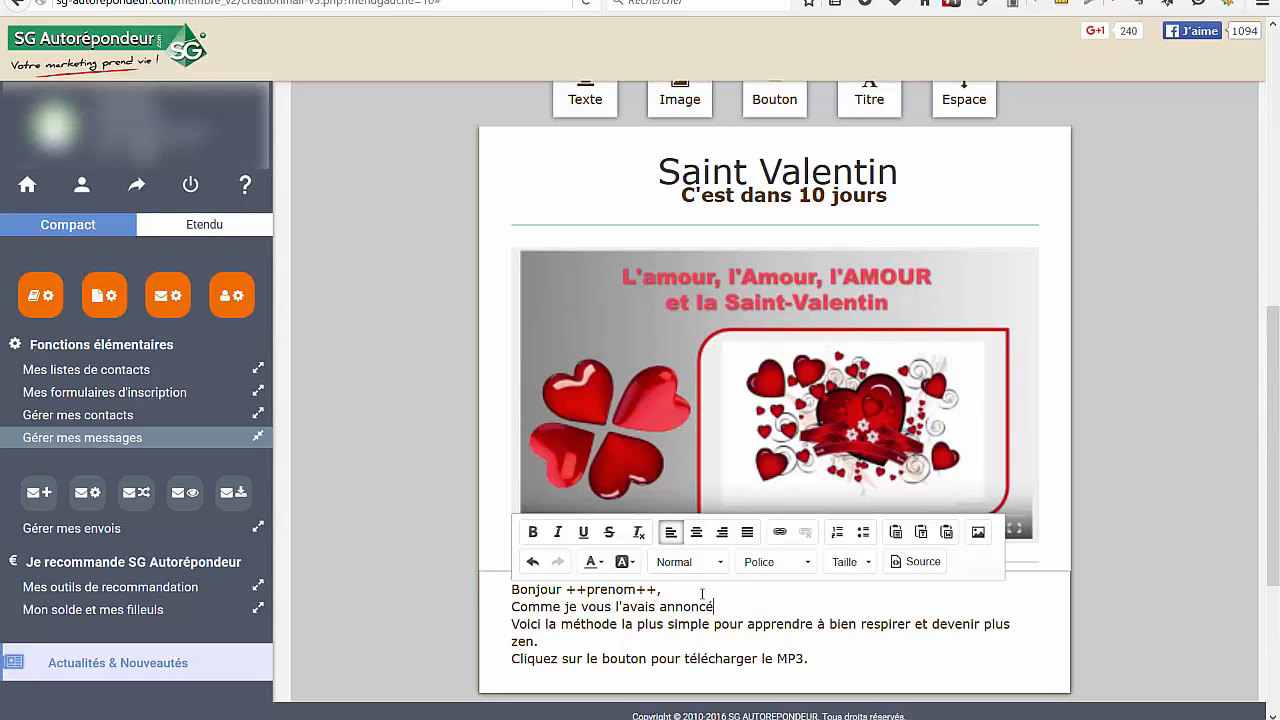
key("Delete")
key("Delete")
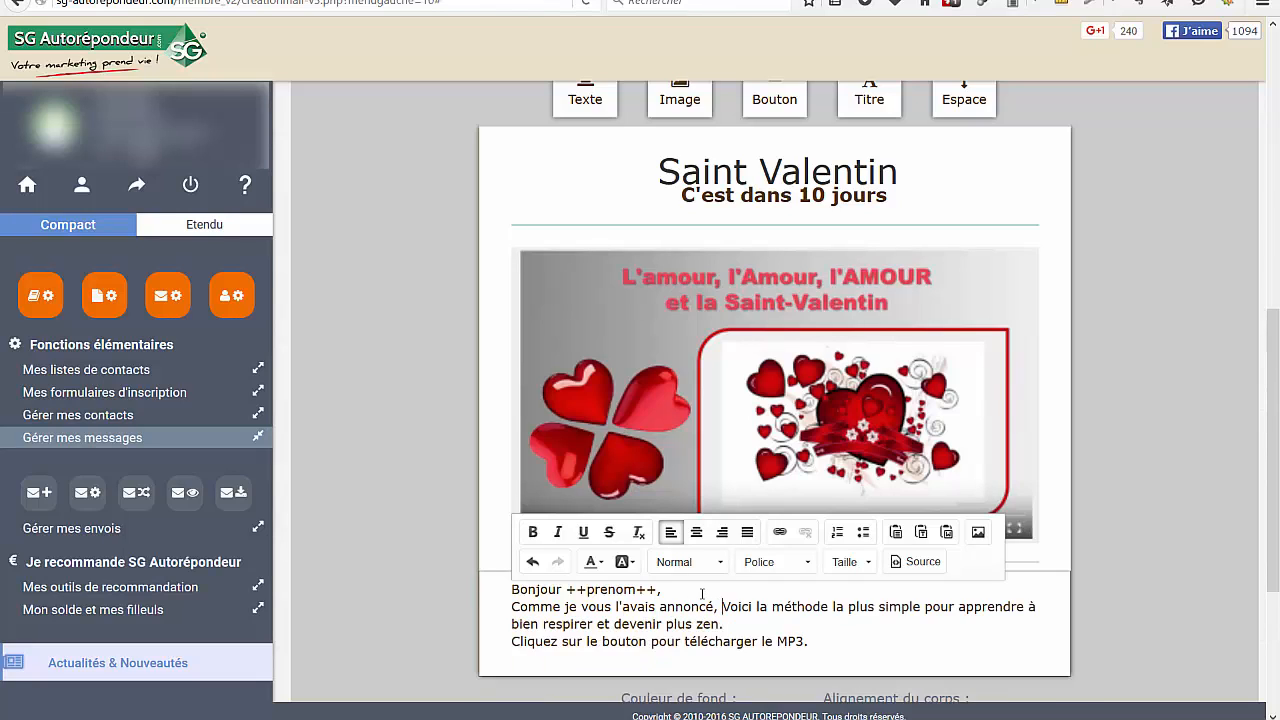
type("v")
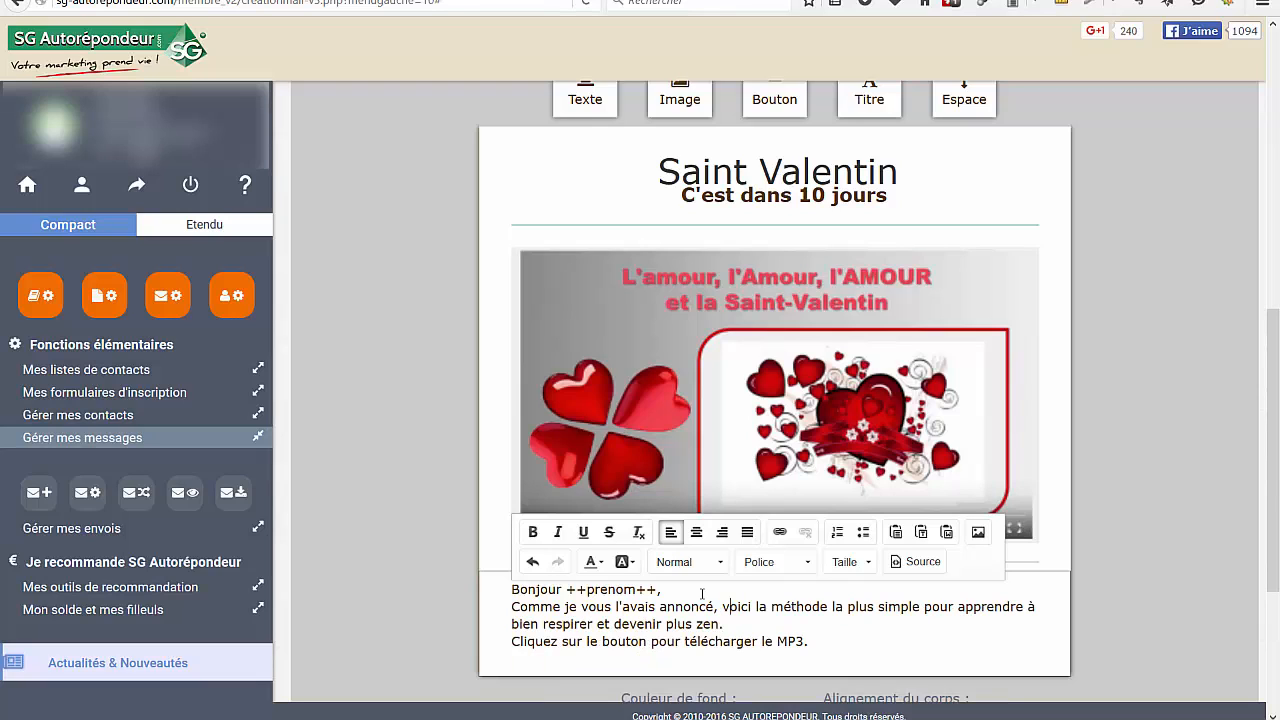
Add an extra line break after the sentence about downloading the MP3
triple_click(824, 637)
left_click(820, 645)
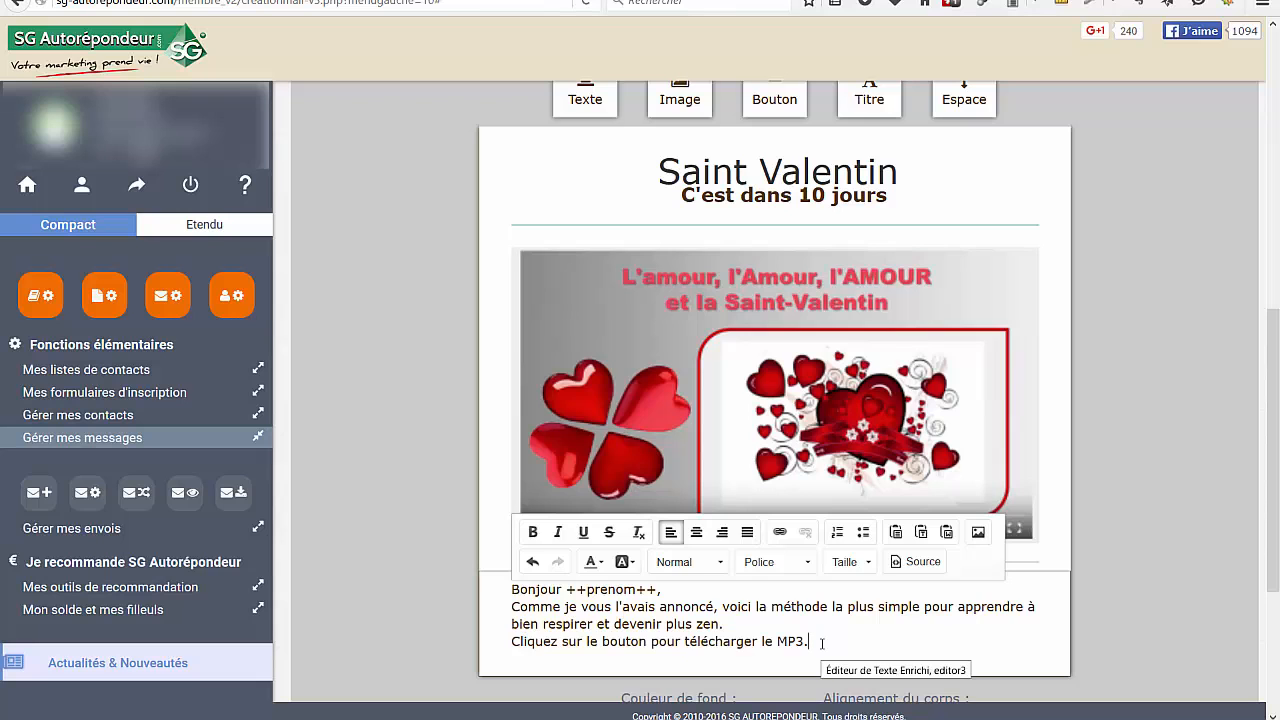
key("Return")
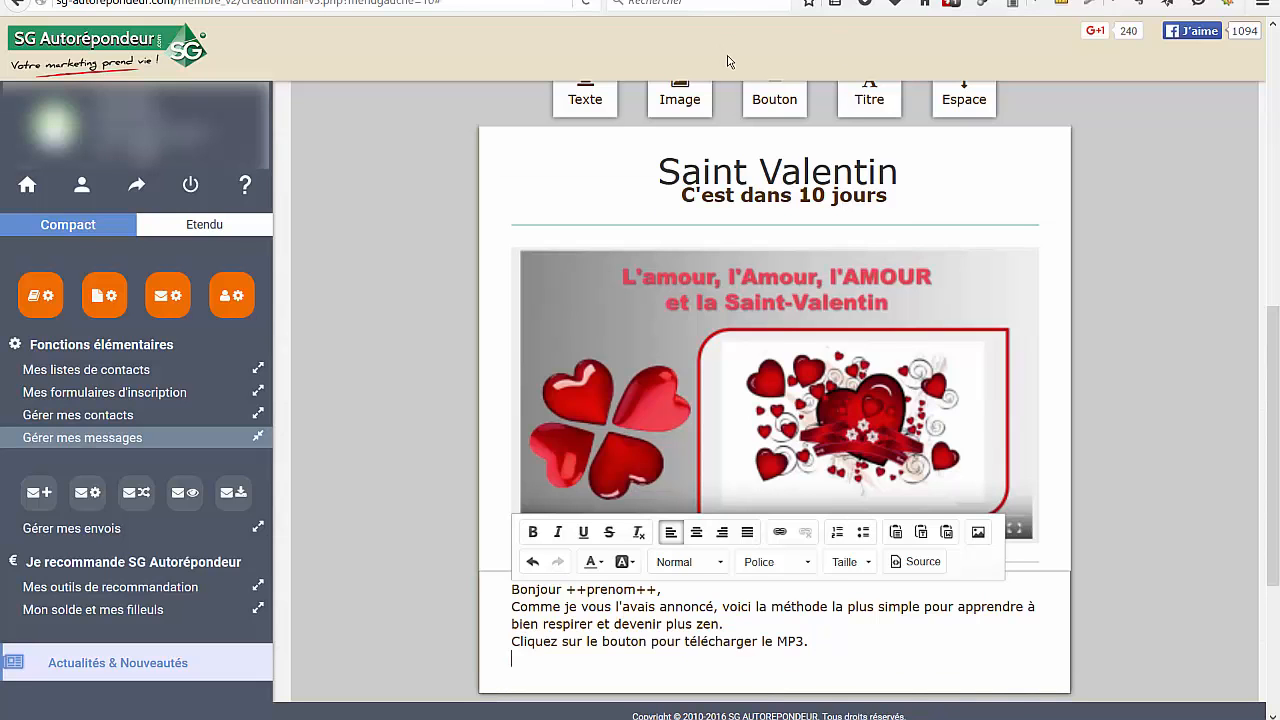
Add a Bouton block below the text block and open its configuration panel
scroll(900, 251, "up", 2)
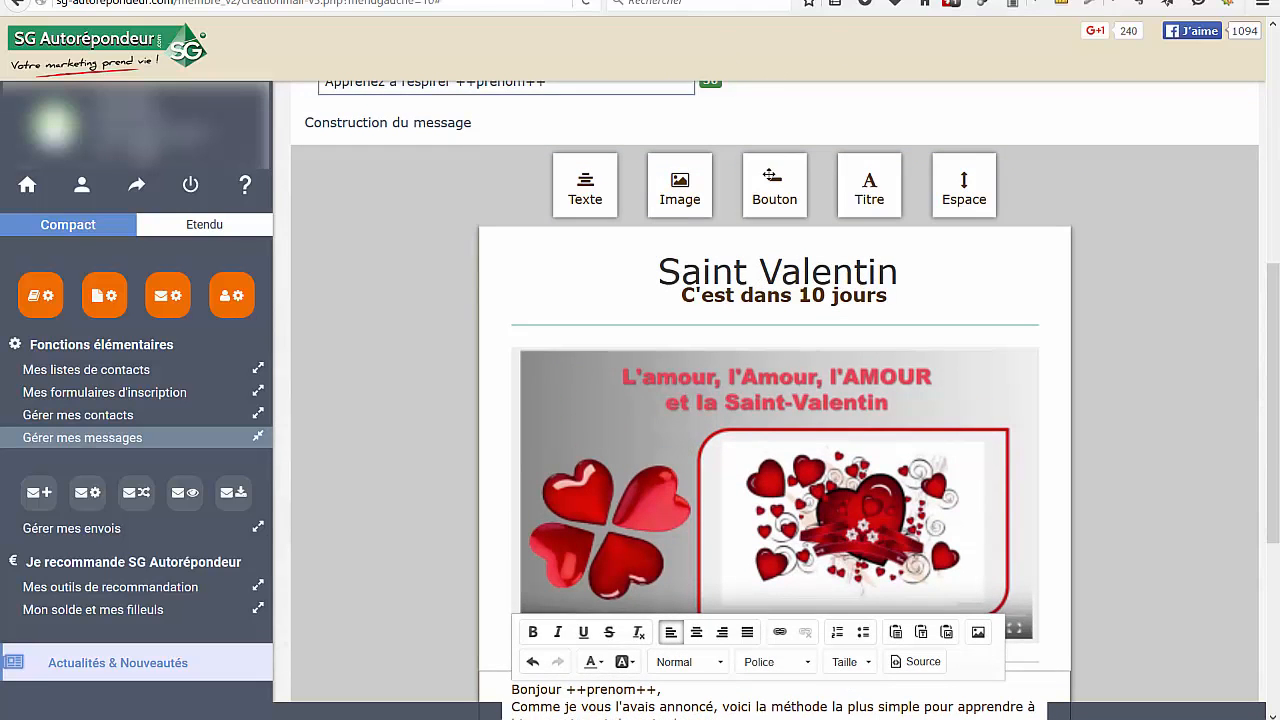
left_click_drag(774, 185, 731, 380)
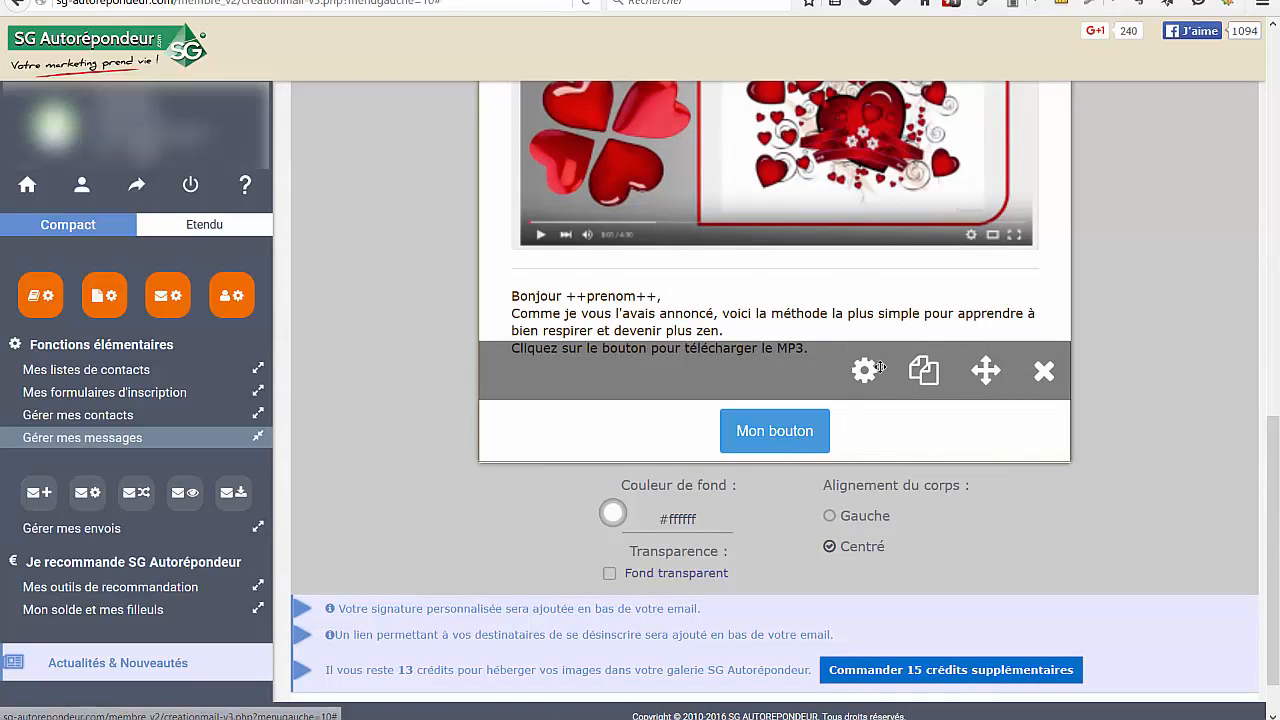
left_click(865, 373)
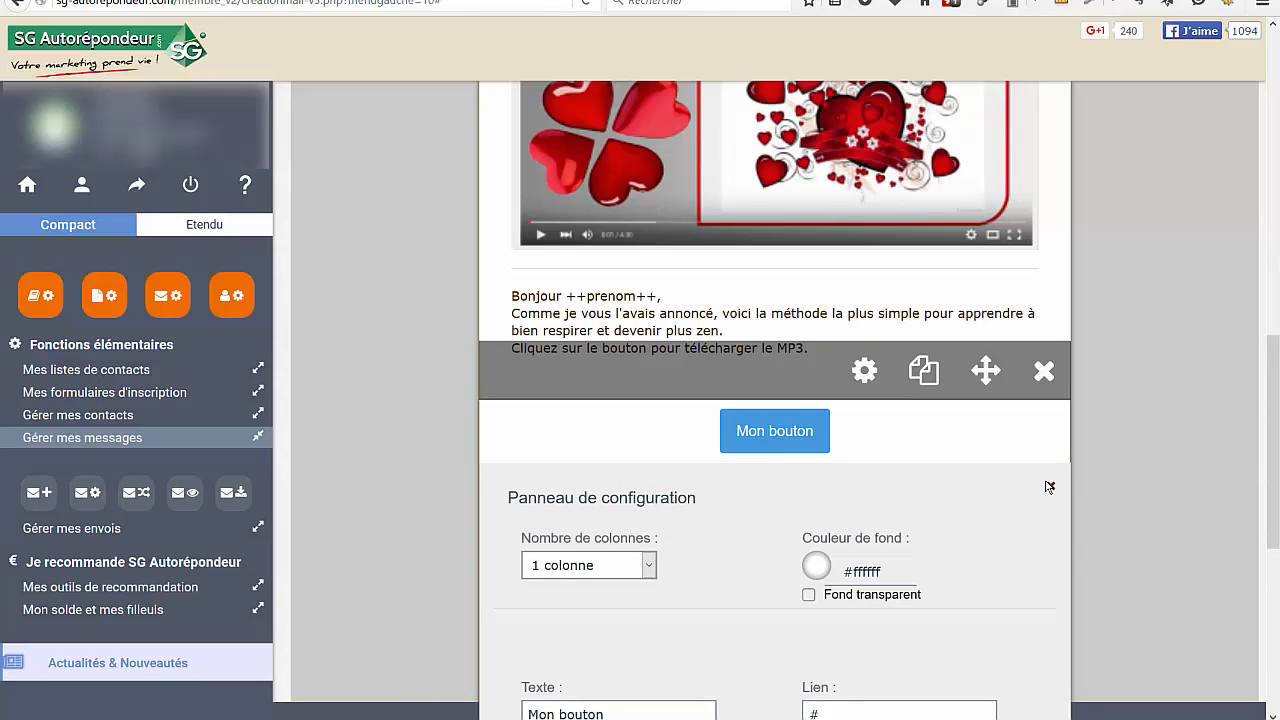
Set the button block's number of columns to 2 colonnes
scroll(1147, 399, "down", 3)
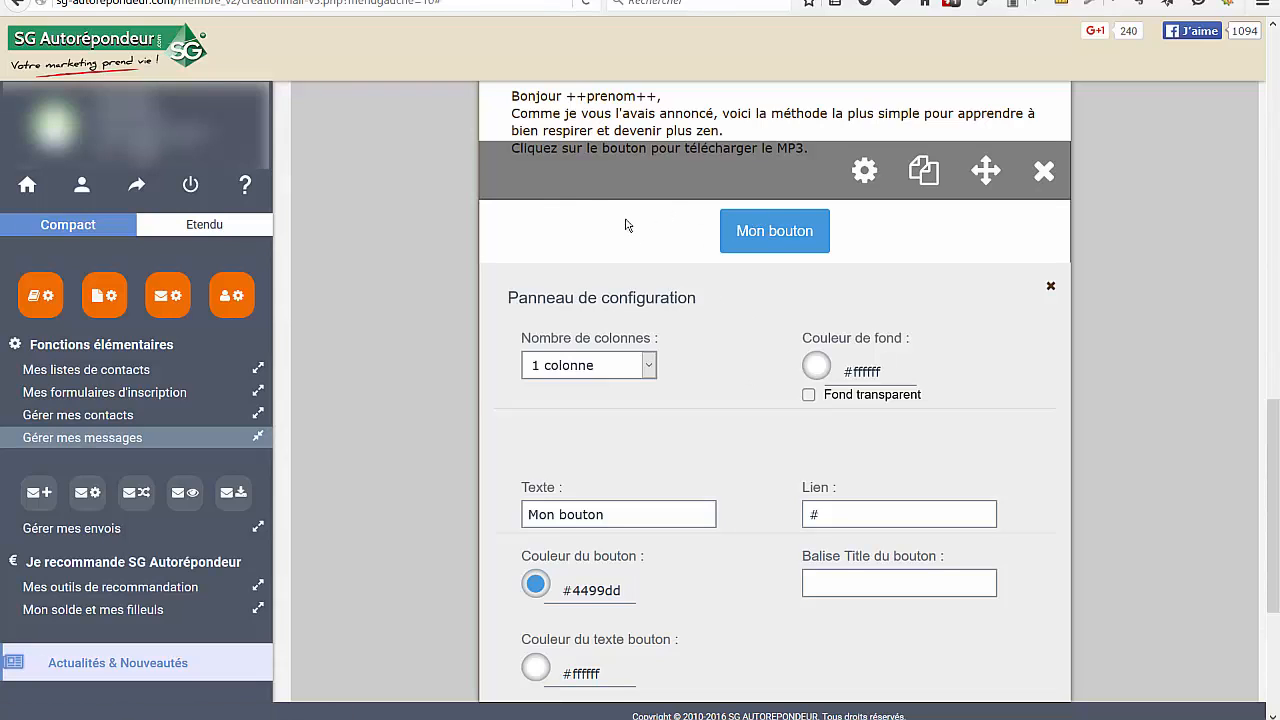
left_click(648, 368)
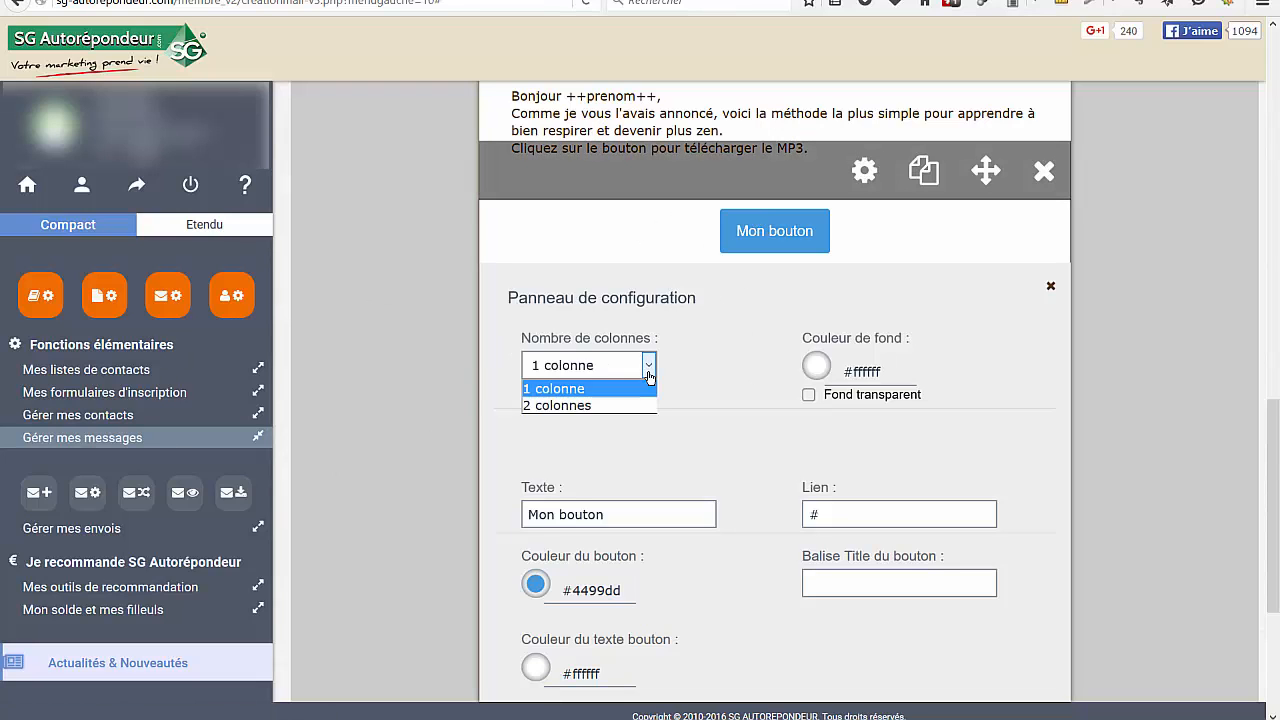
left_click(582, 406)
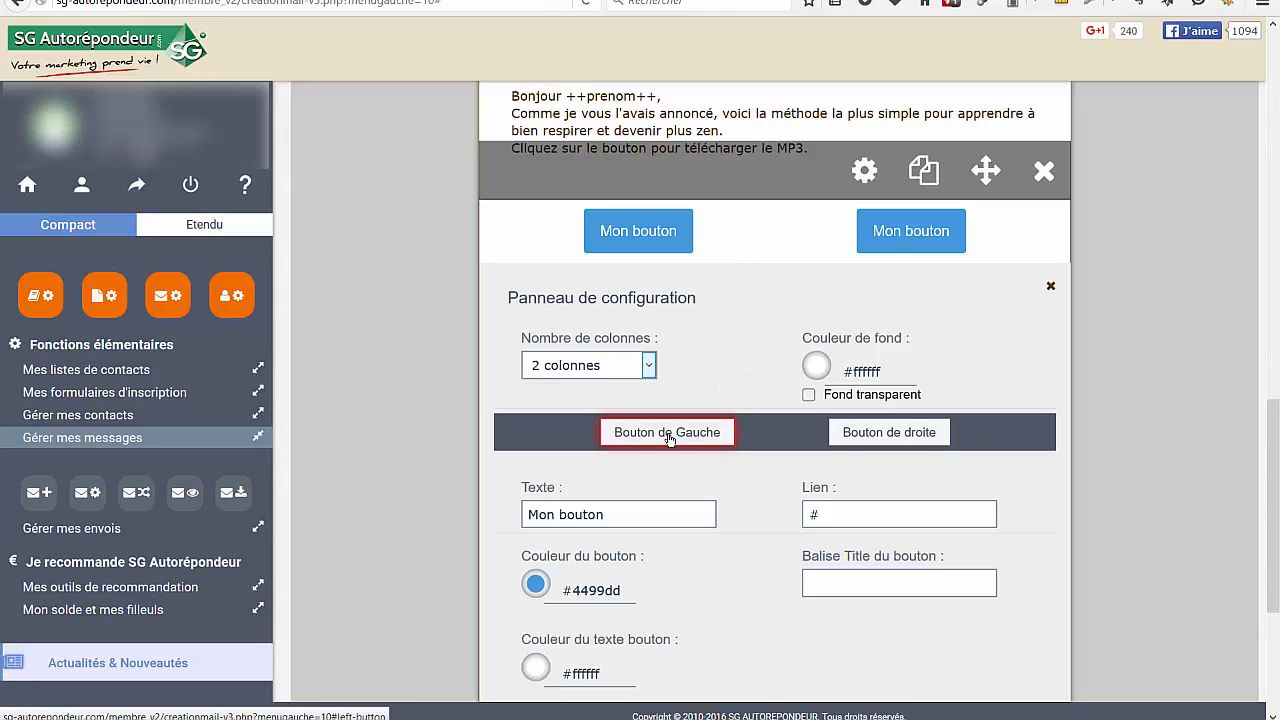
Set the two-column button block's background colour to dark blue #24338f and enable Fond transparent
left_click(893, 441)
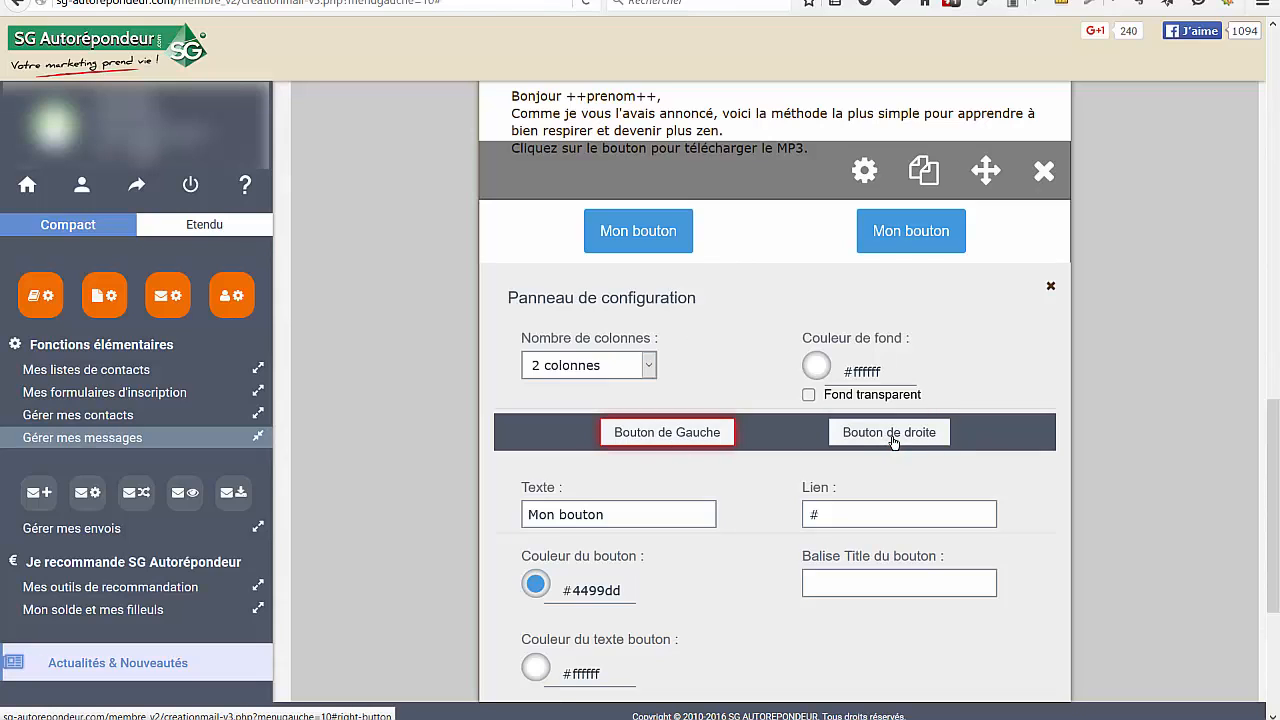
left_click(668, 441)
left_click(816, 364)
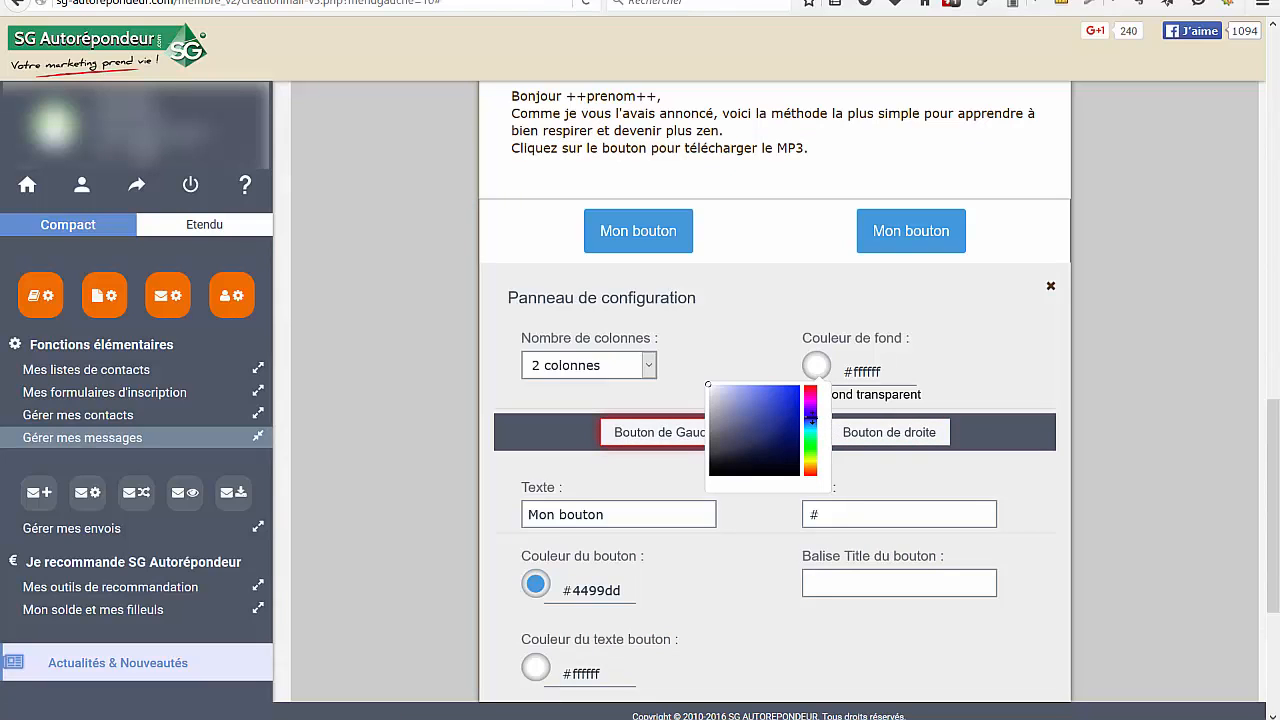
left_click(769, 545)
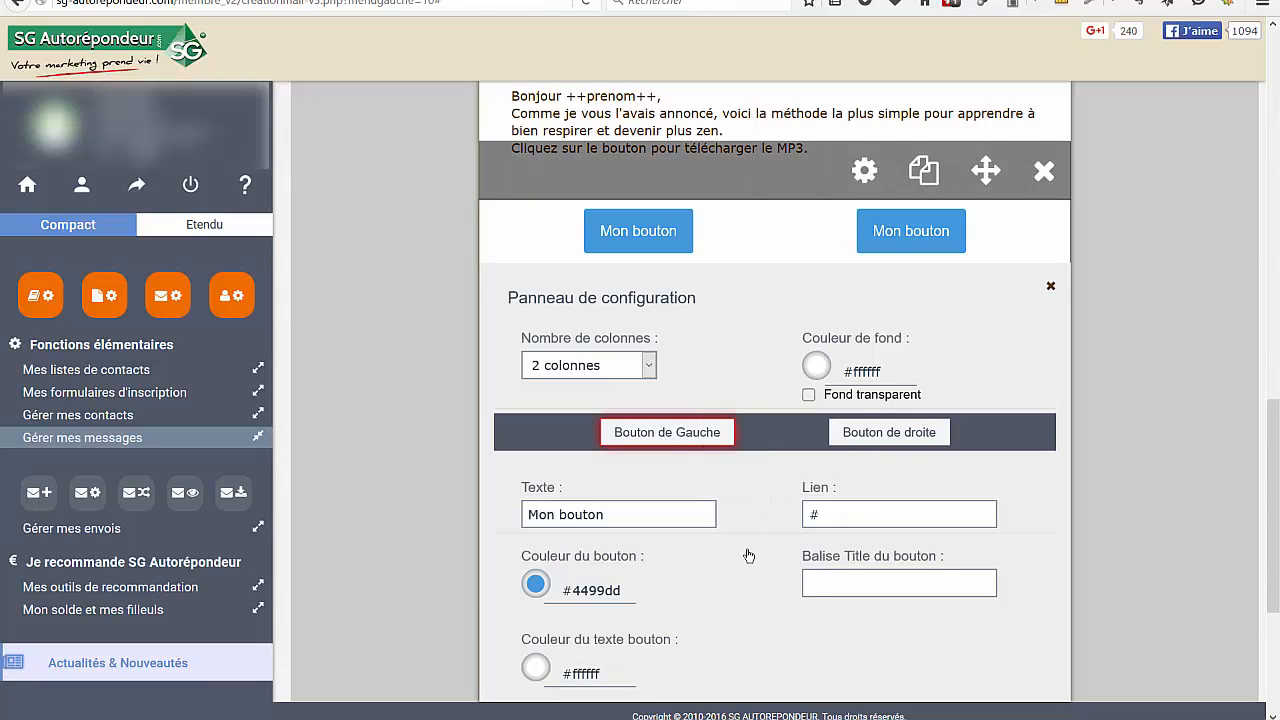
left_click(816, 365)
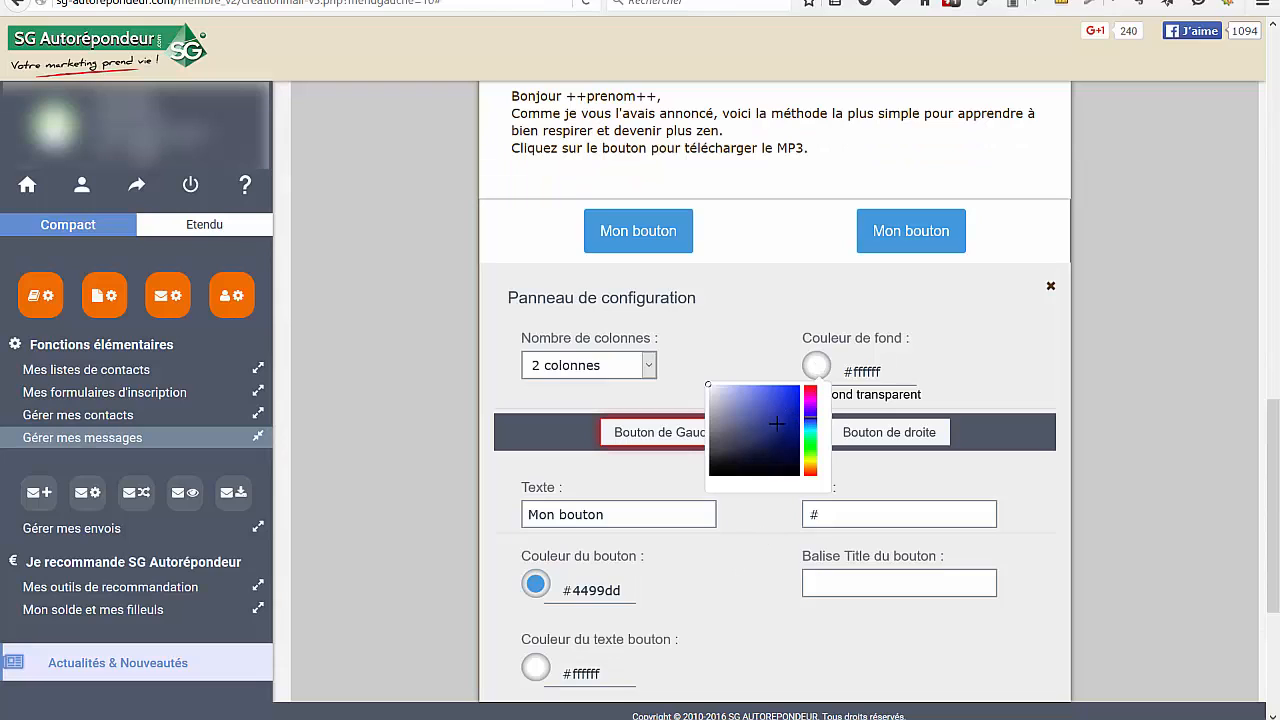
left_click(777, 425)
left_click(739, 656)
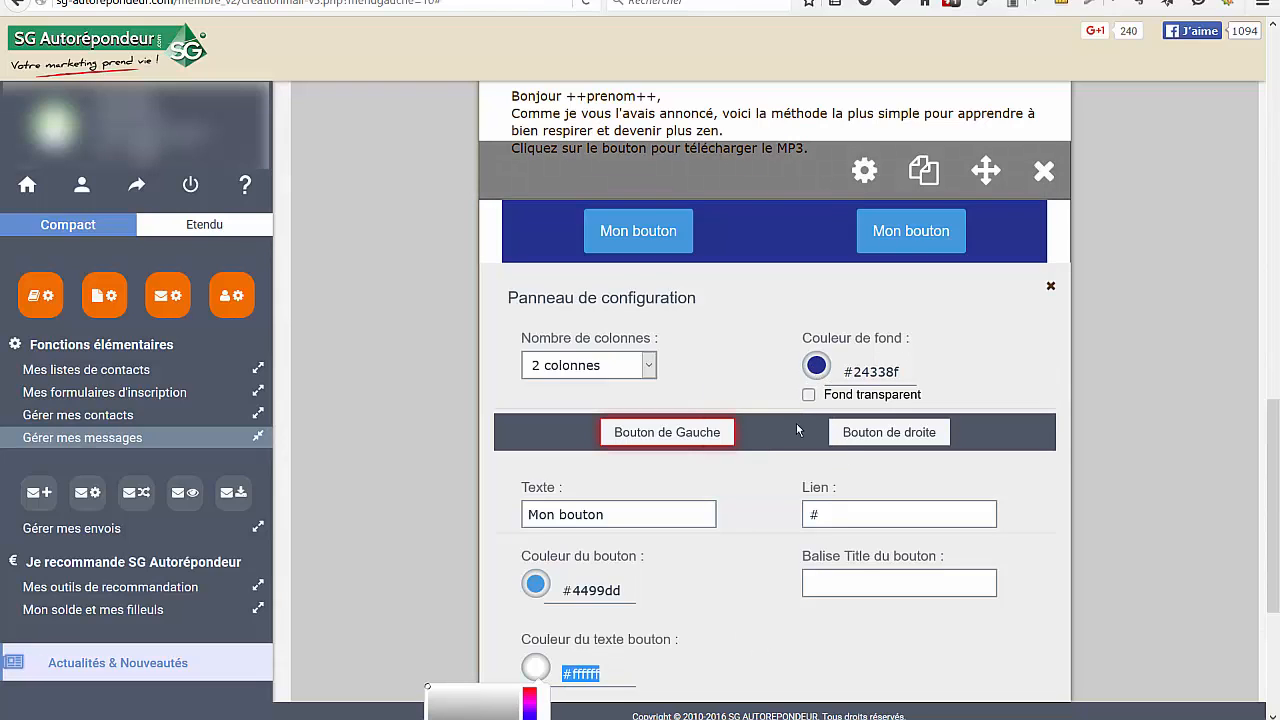
left_click(809, 395)
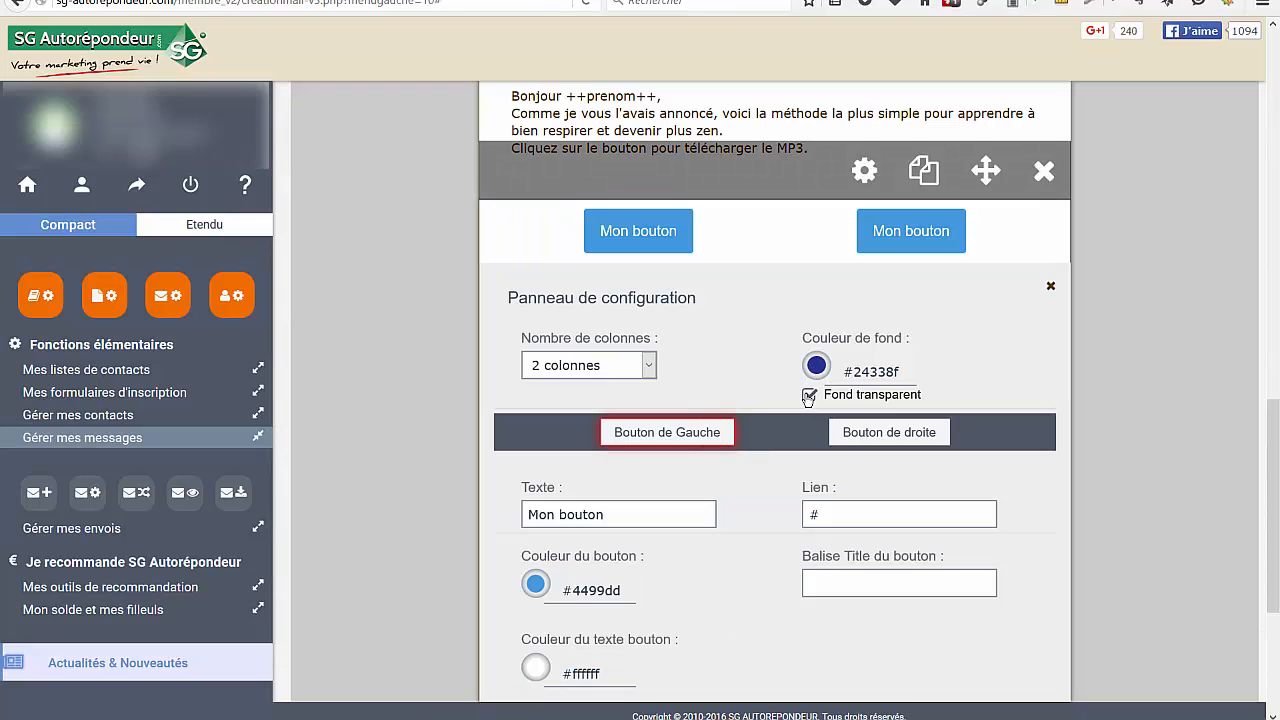
triple_click(645, 523)
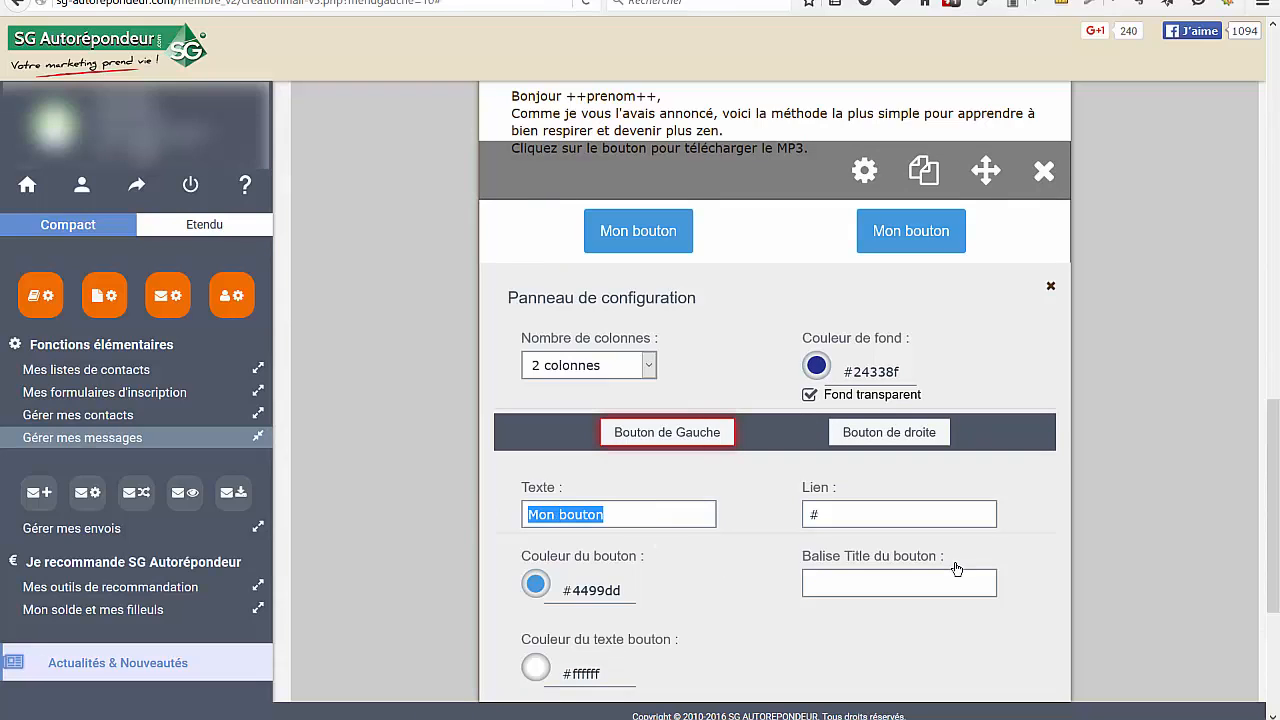
type("Cl")
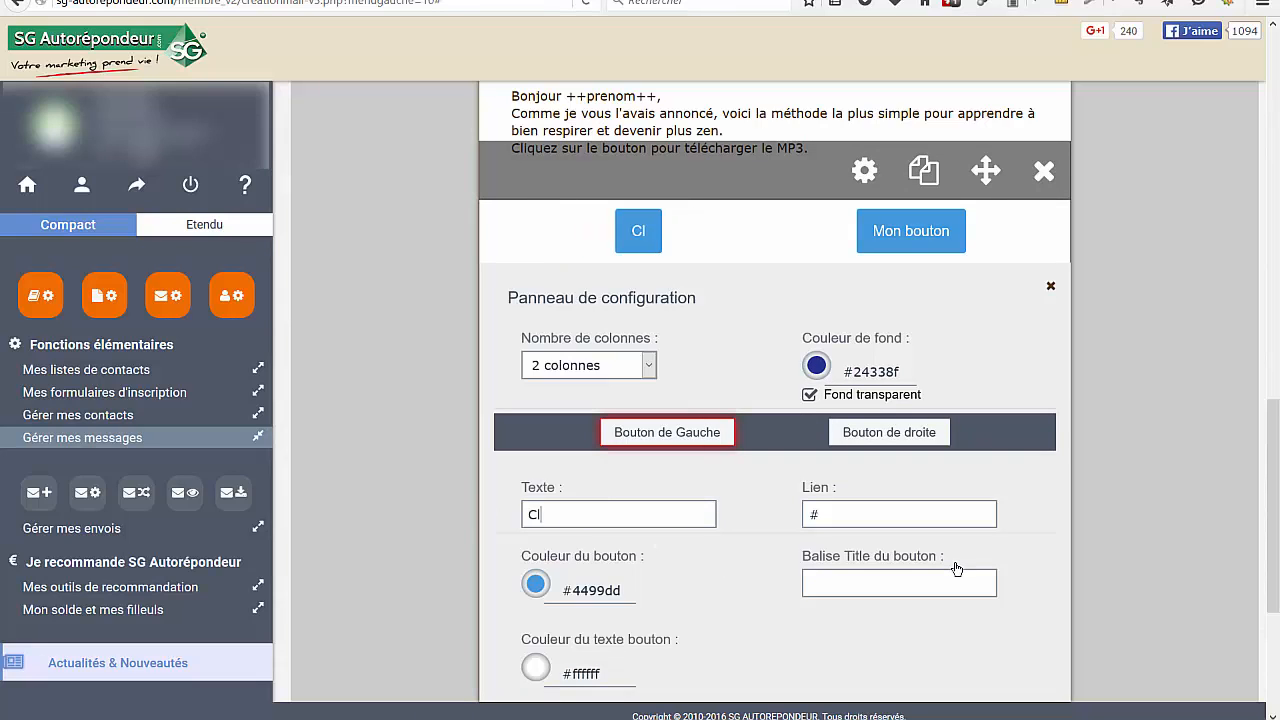
type("iquez ICI")
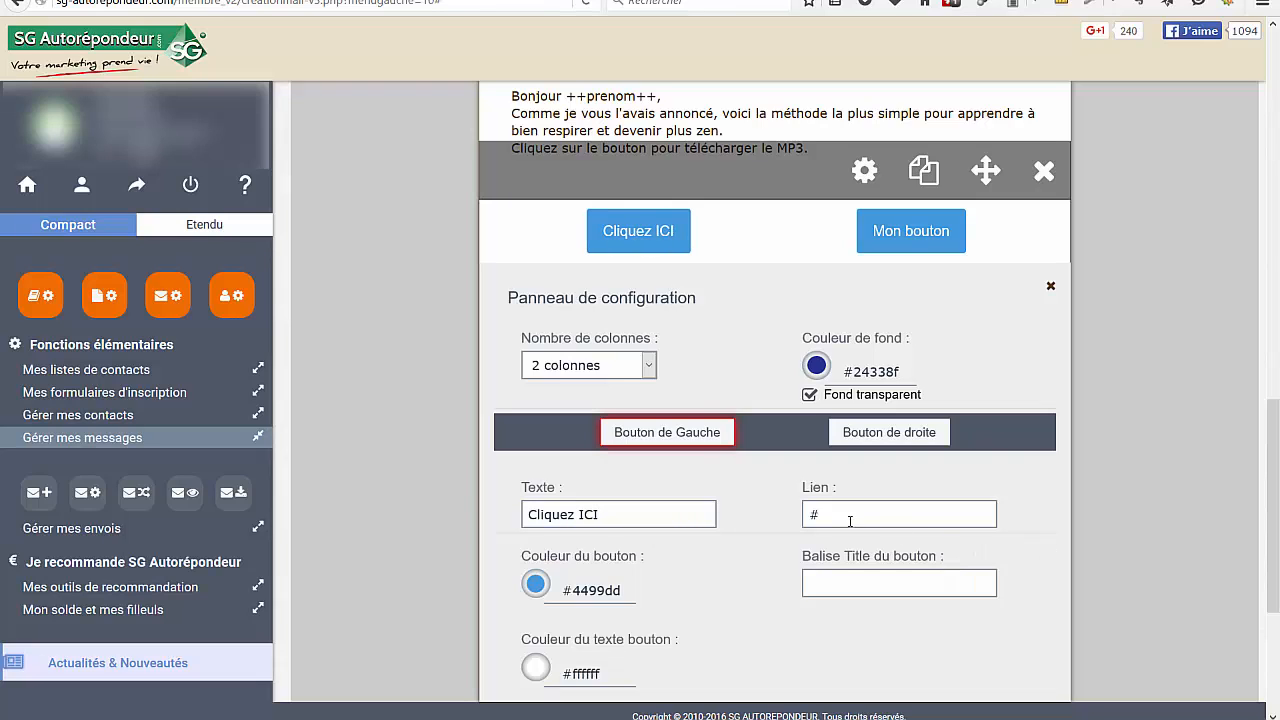
left_click_drag(880, 515, 796, 516)
type("http://dssss.html")
Change the left button's fill colour to violet-blue #4446dd
scroll(674, 580, "up", 1)
scroll(571, 531, "down", 2)
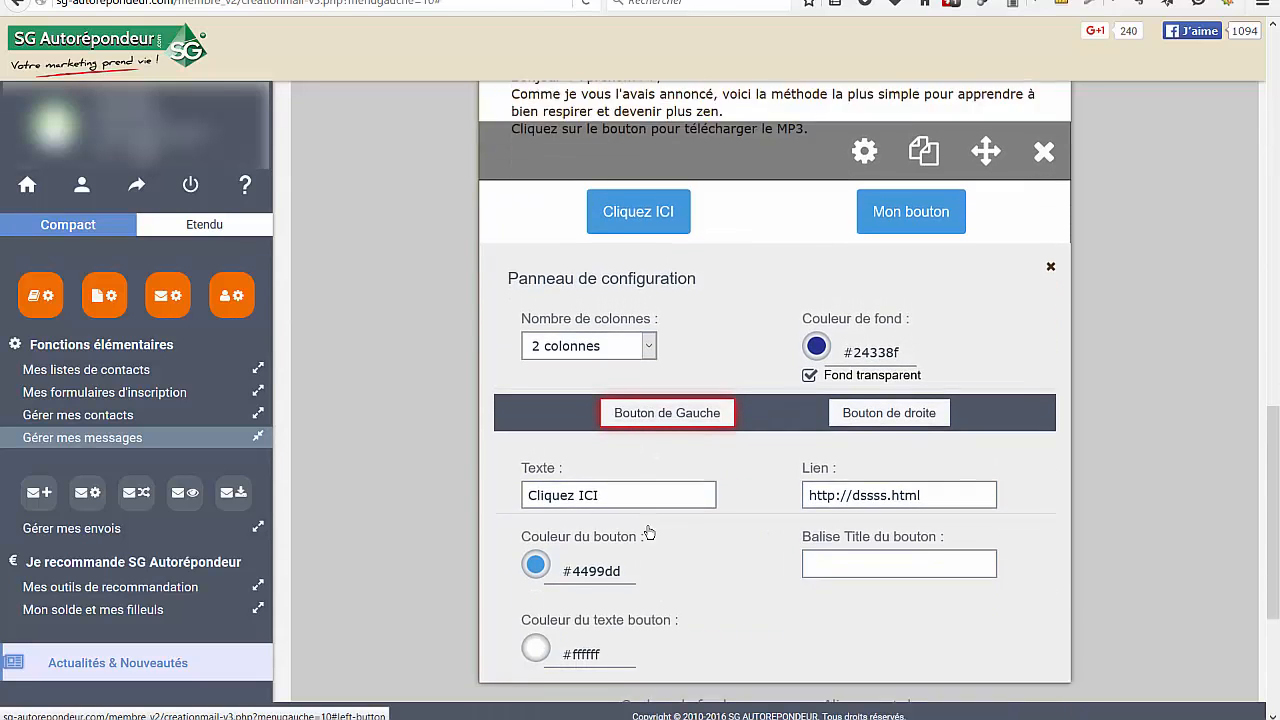
left_click(528, 484)
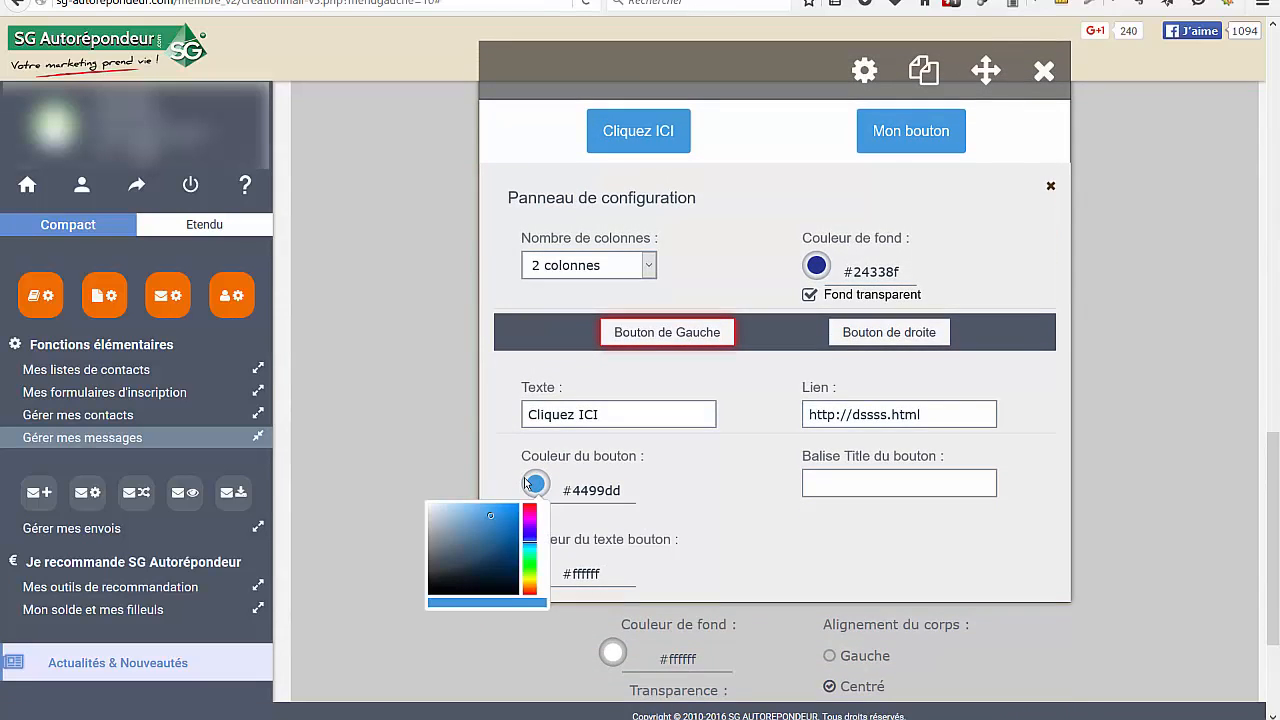
left_click(530, 533)
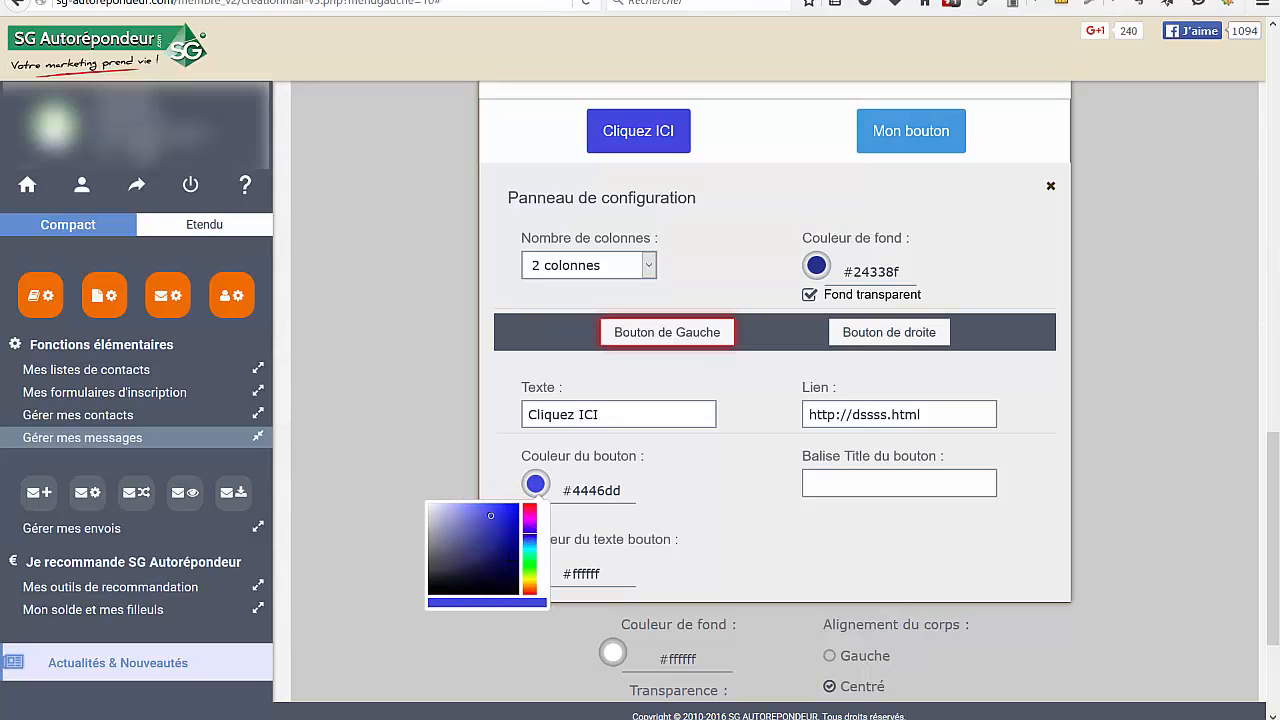
left_click(750, 566)
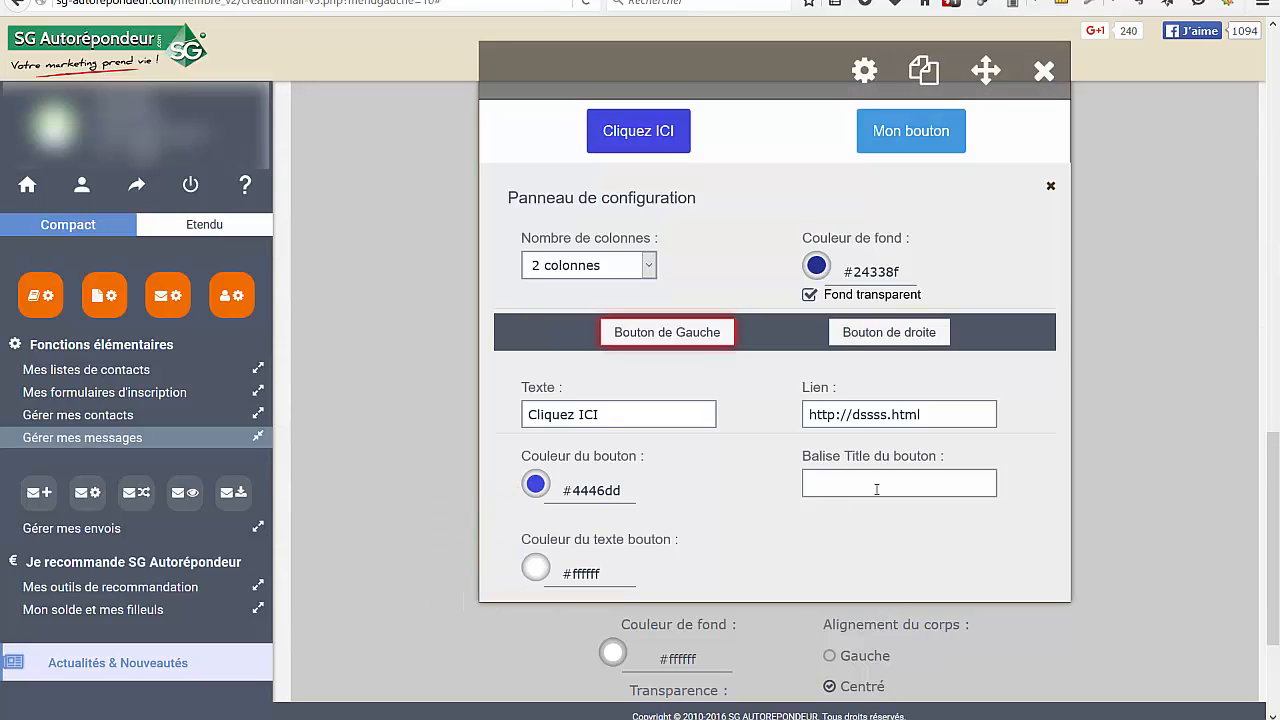
Set the left button's text colour to yellow #d2d738 and enter "respiration" as its title tag
left_click(536, 569)
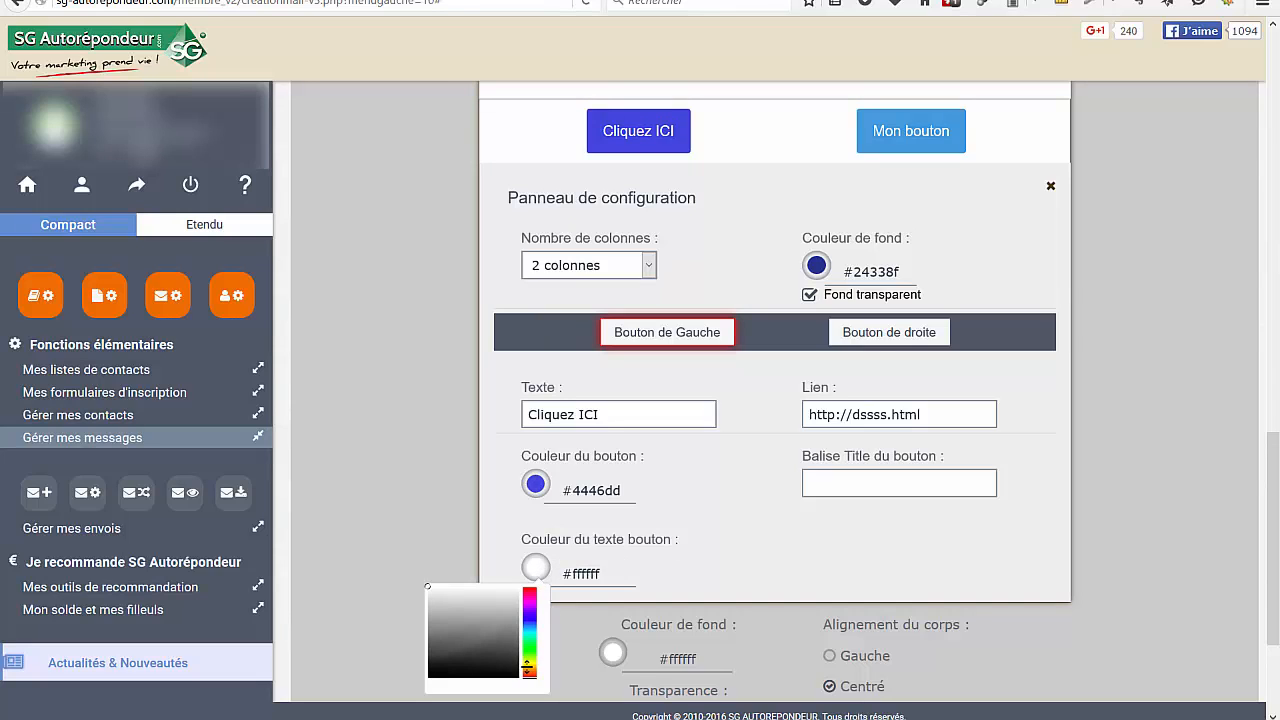
left_click(528, 660)
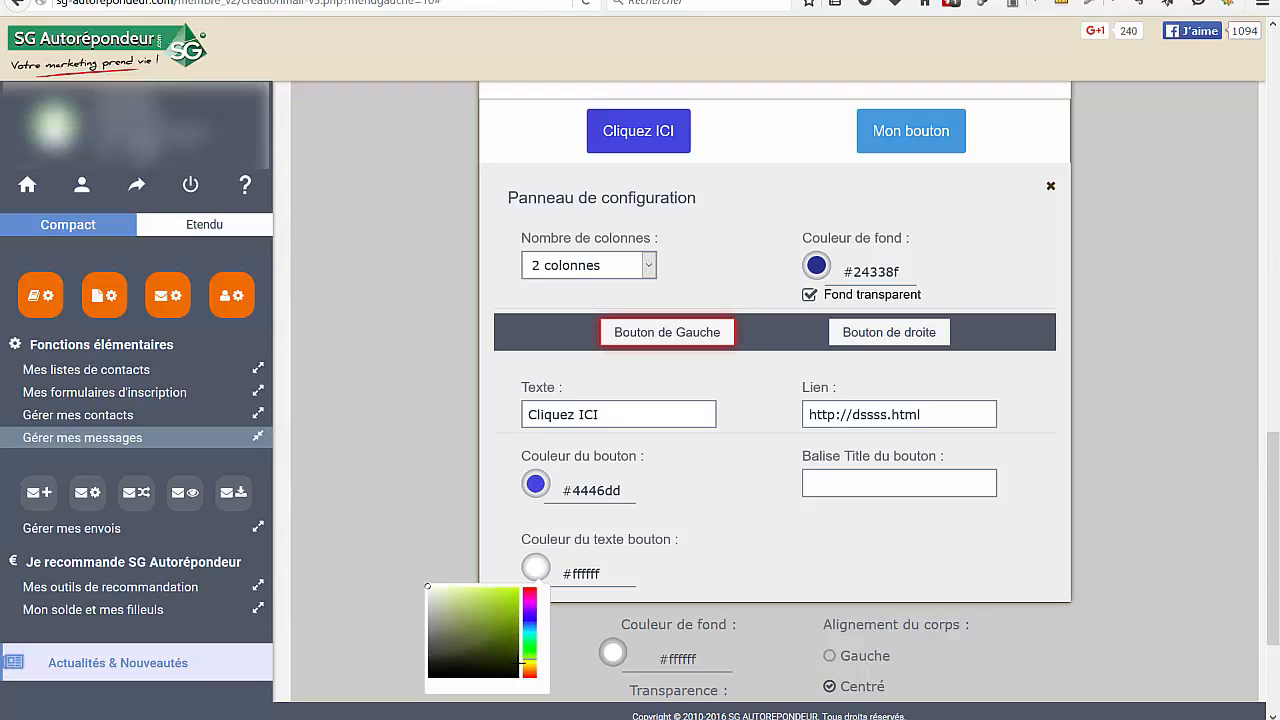
left_click_drag(525, 663, 529, 657)
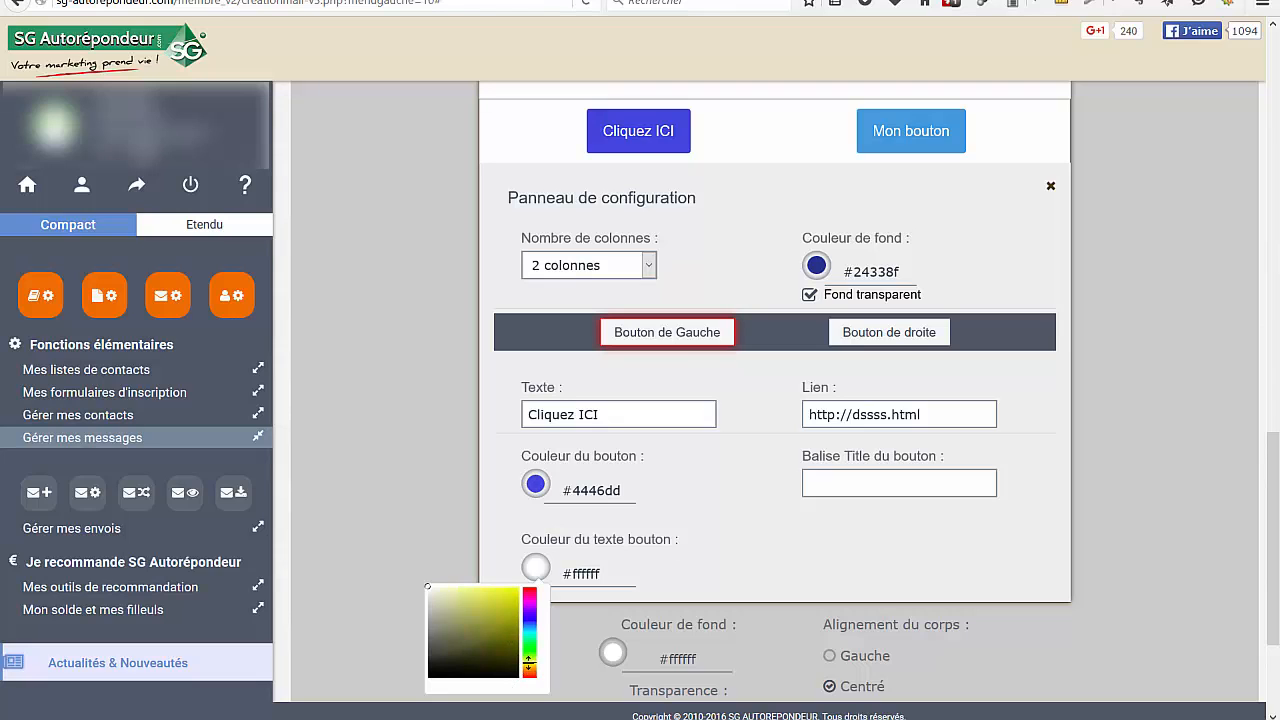
left_click(495, 605)
left_click(734, 528)
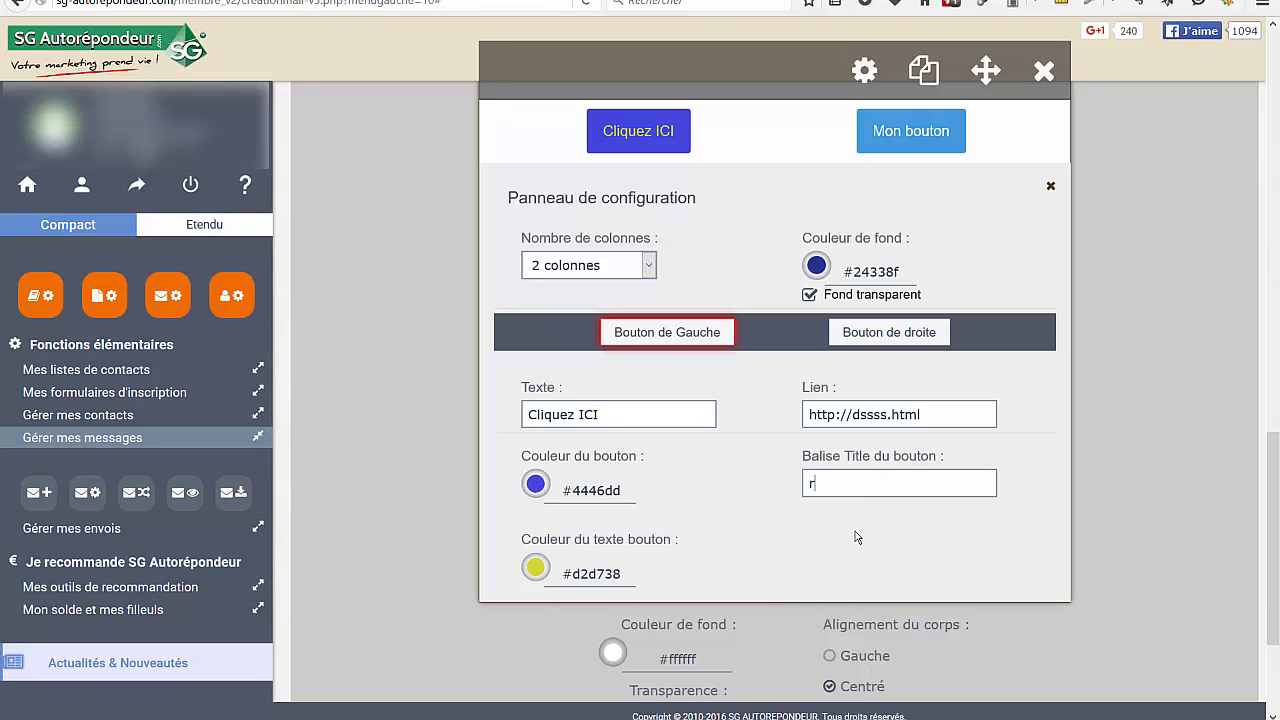
type("spiration")
left_click(886, 333)
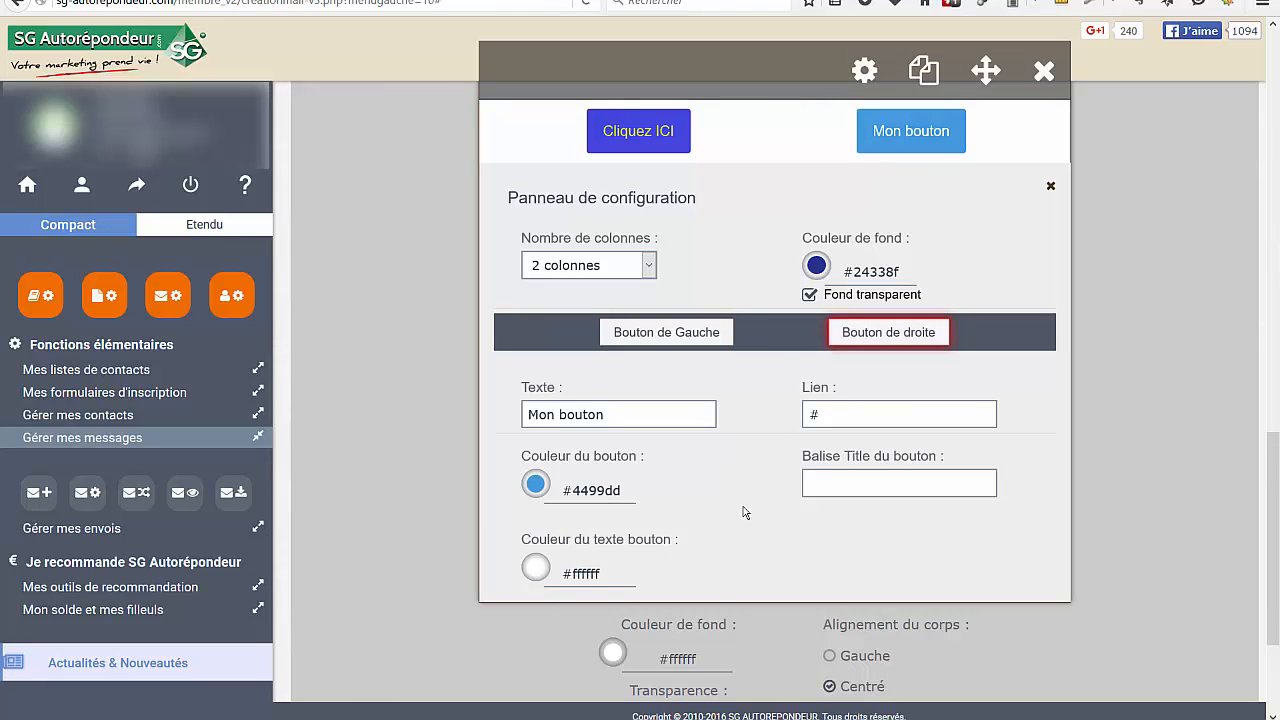
left_click(1043, 72)
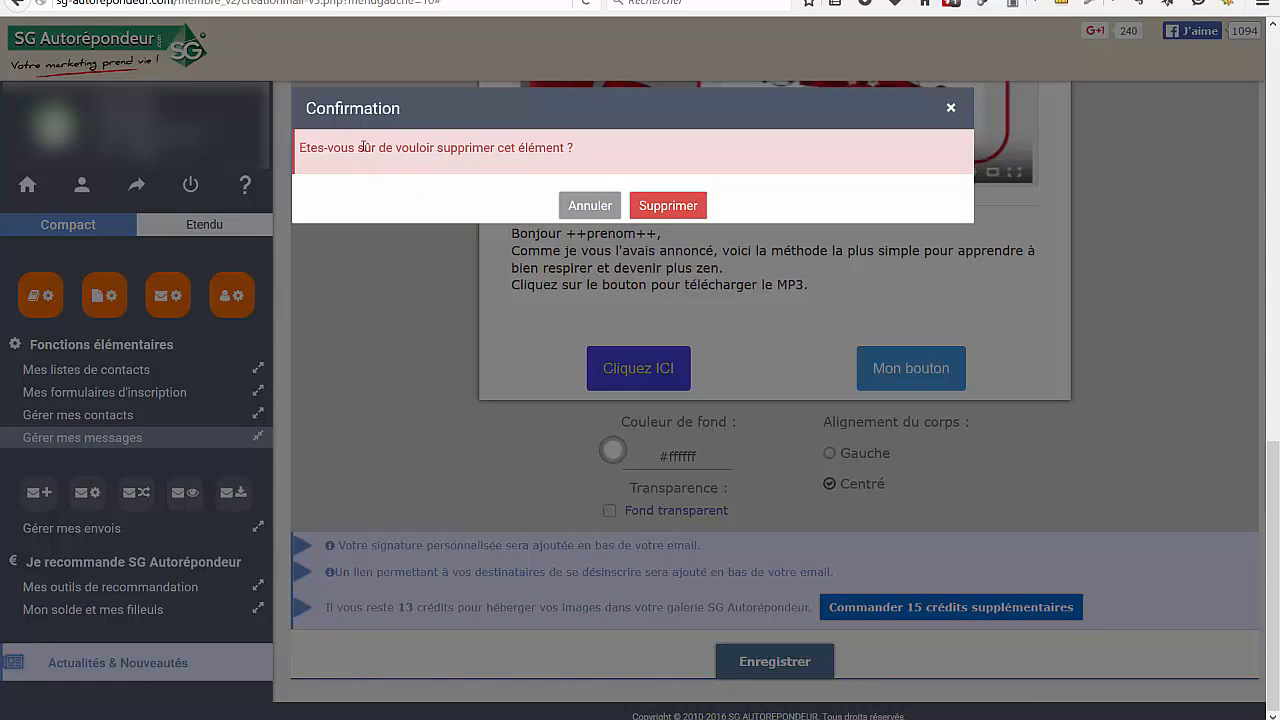
left_click(588, 206)
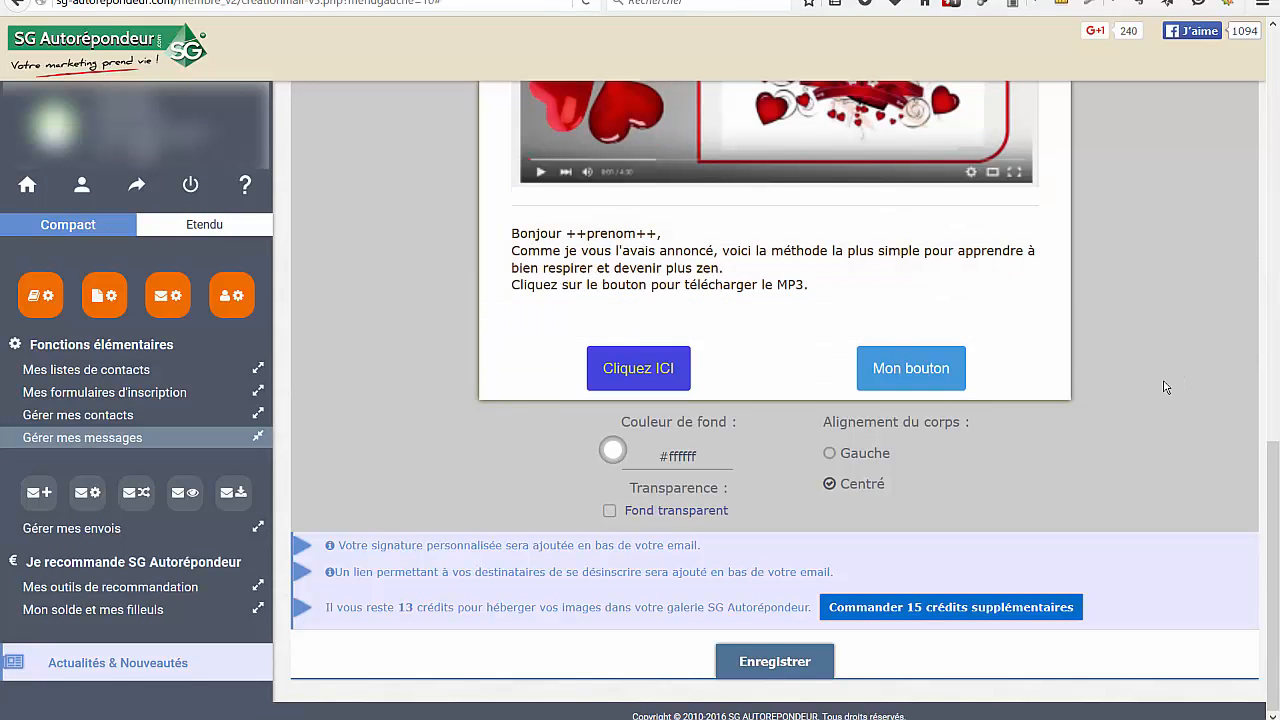
Add a Texte block below the two buttons and open it for editing
mouse_move(953, 281)
scroll(953, 281, "up", 2)
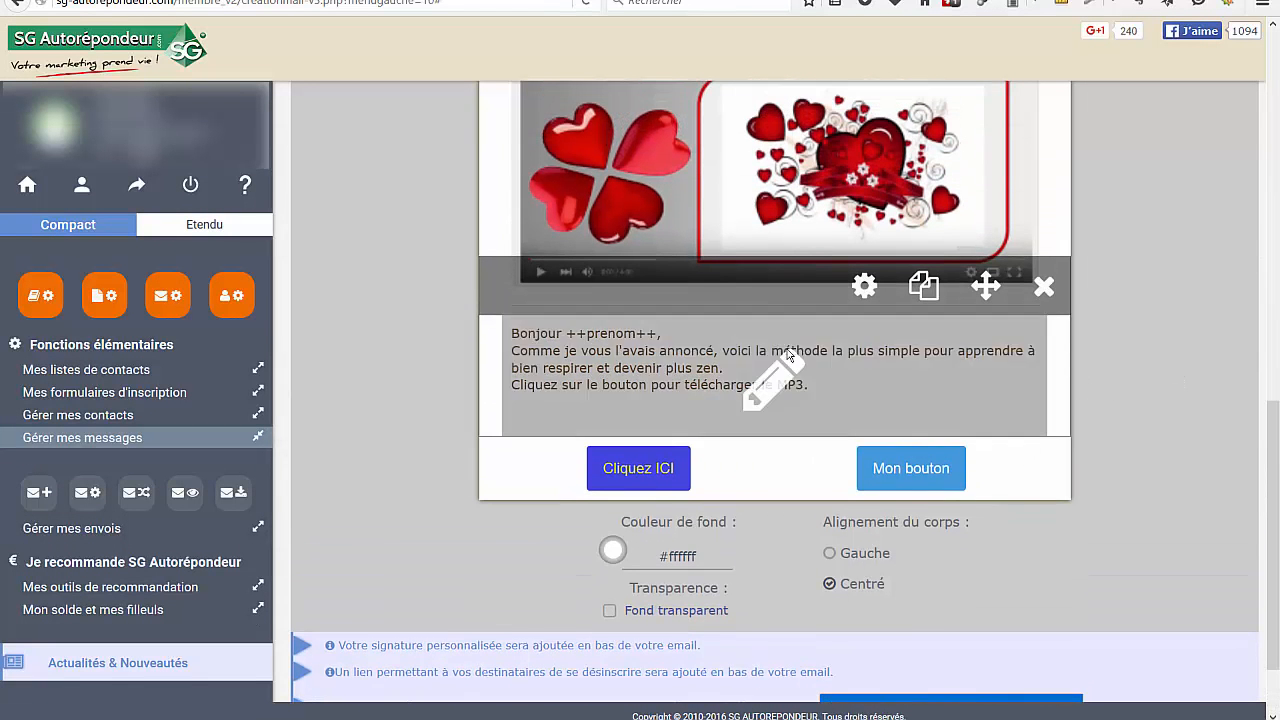
scroll(1189, 291, "up", 10)
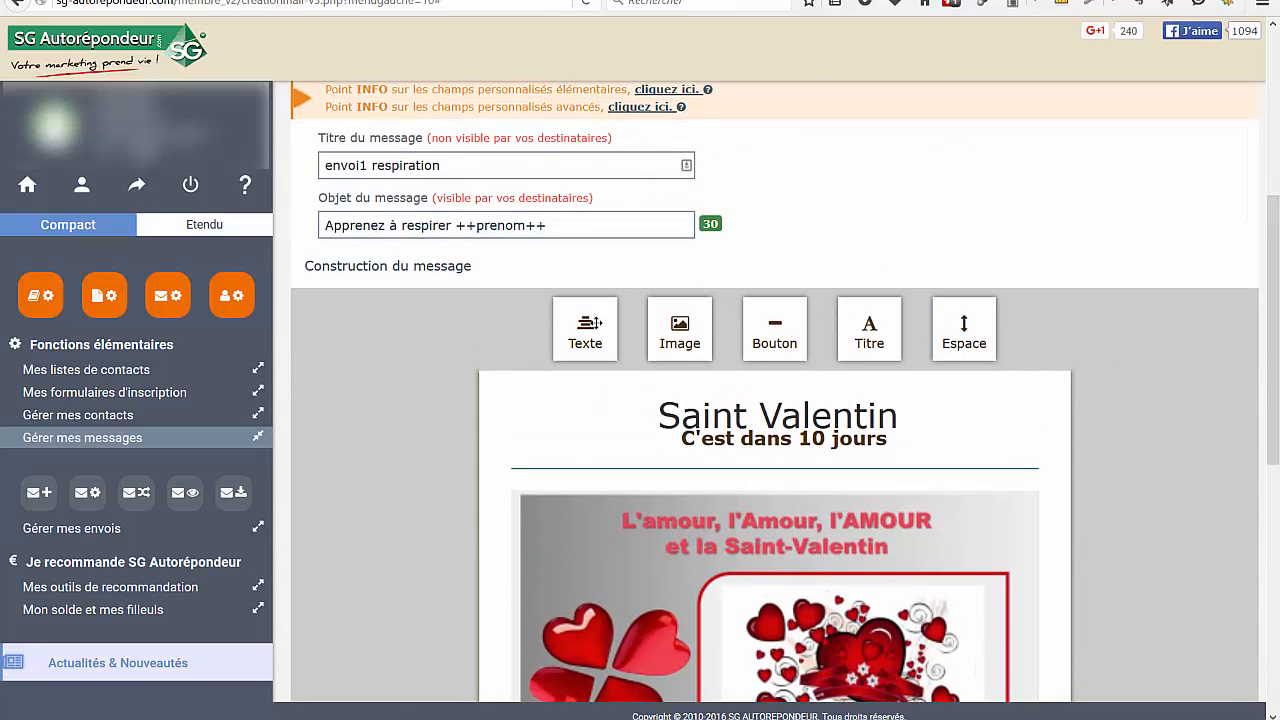
left_click_drag(585, 325, 750, 372)
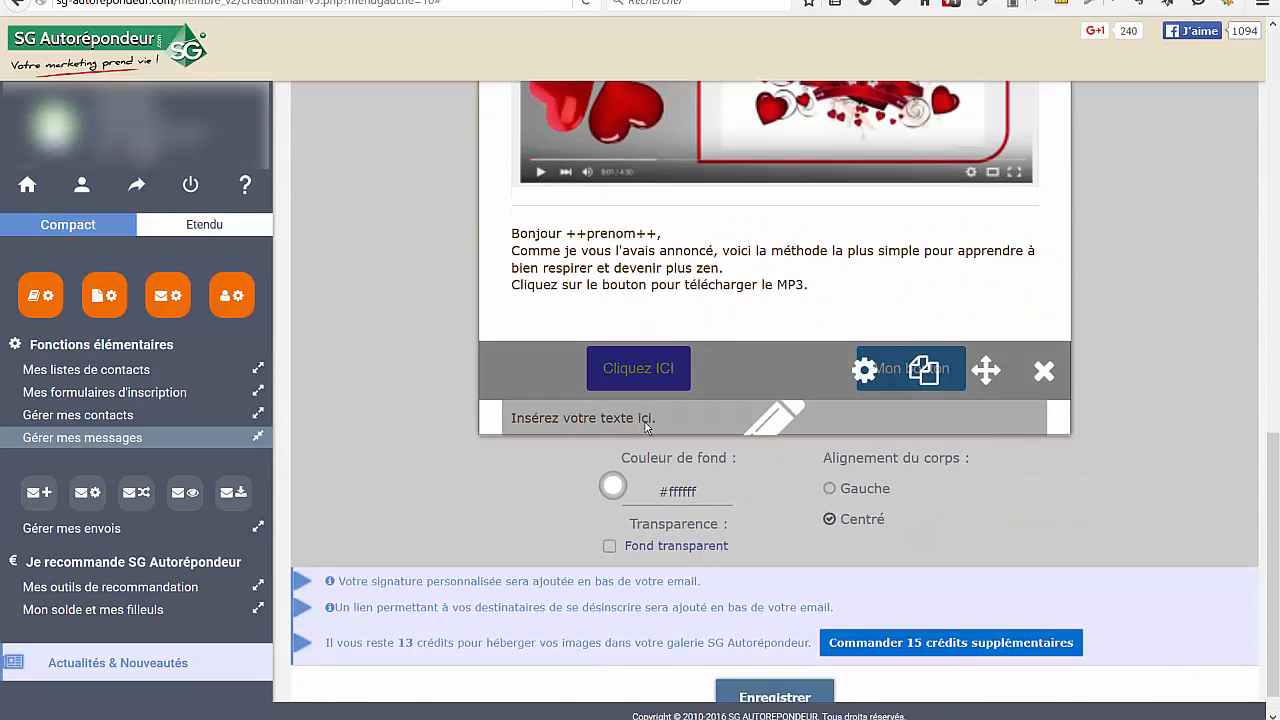
left_click(771, 424)
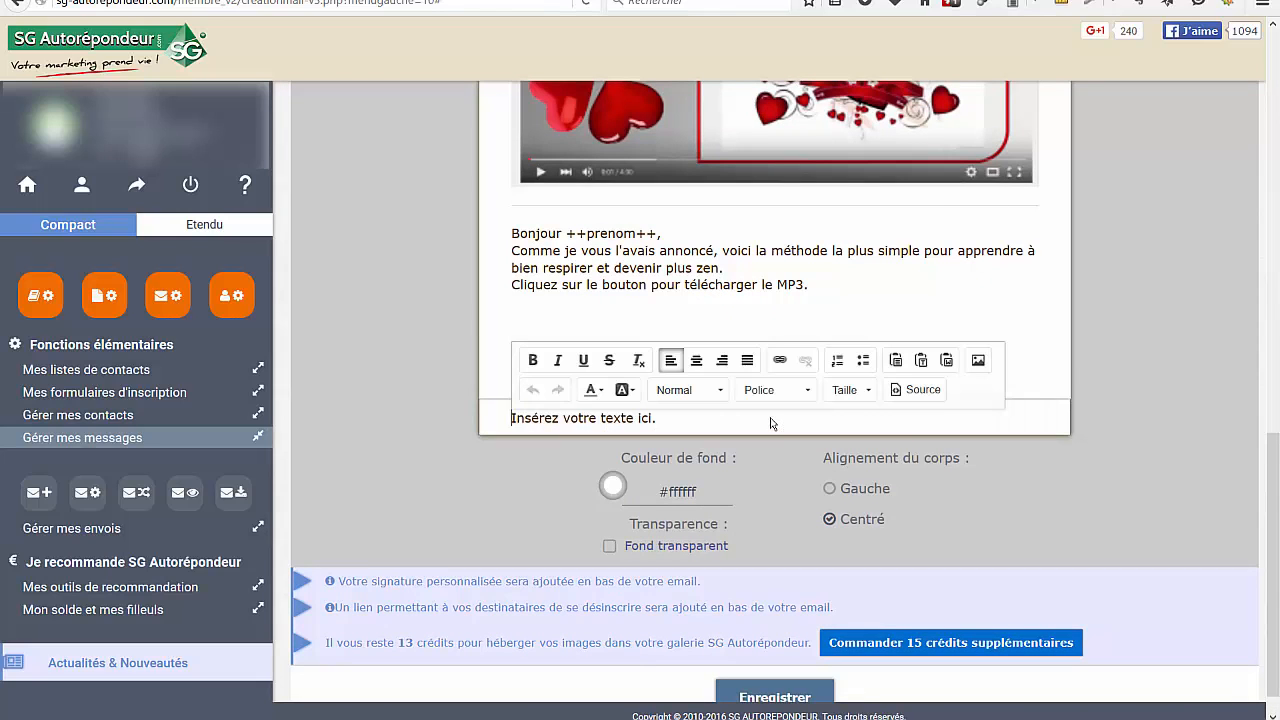
Replace the new text block's placeholder with "Lorsque vous aurez choisi vous arriverez sur la page correspondant à votre choix."
left_click_drag(666, 421, 446, 444)
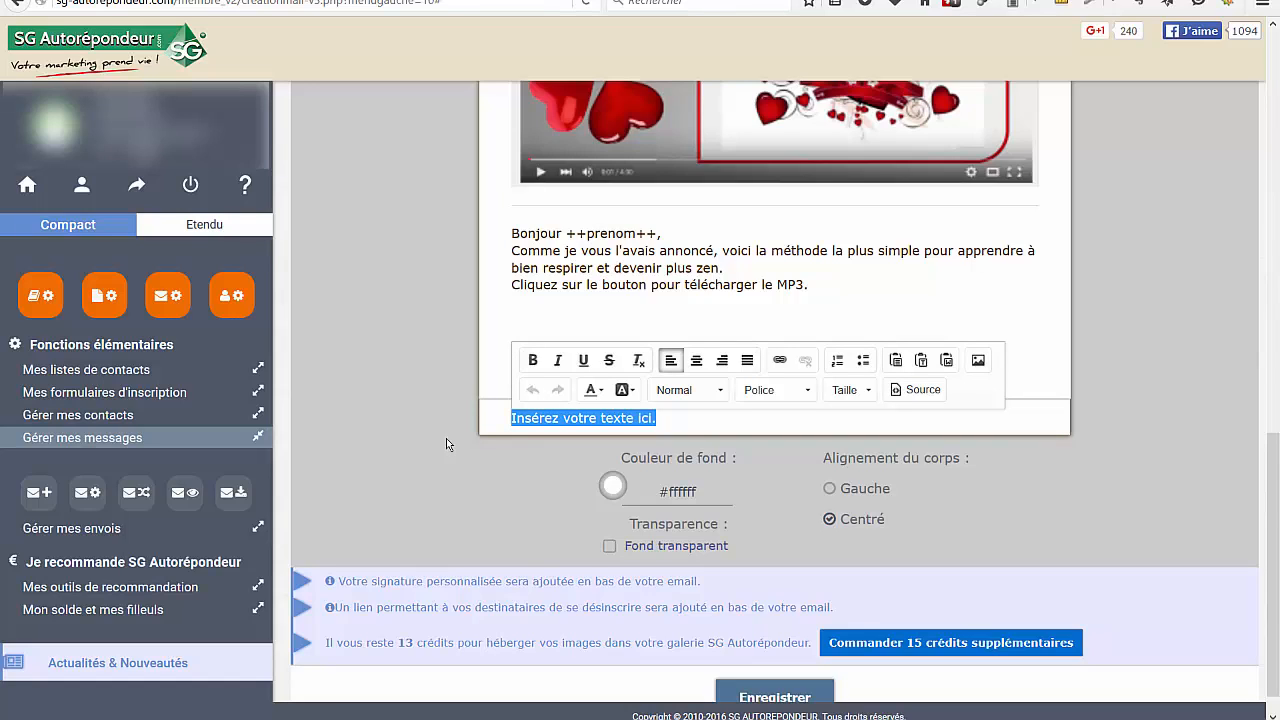
type("Lo")
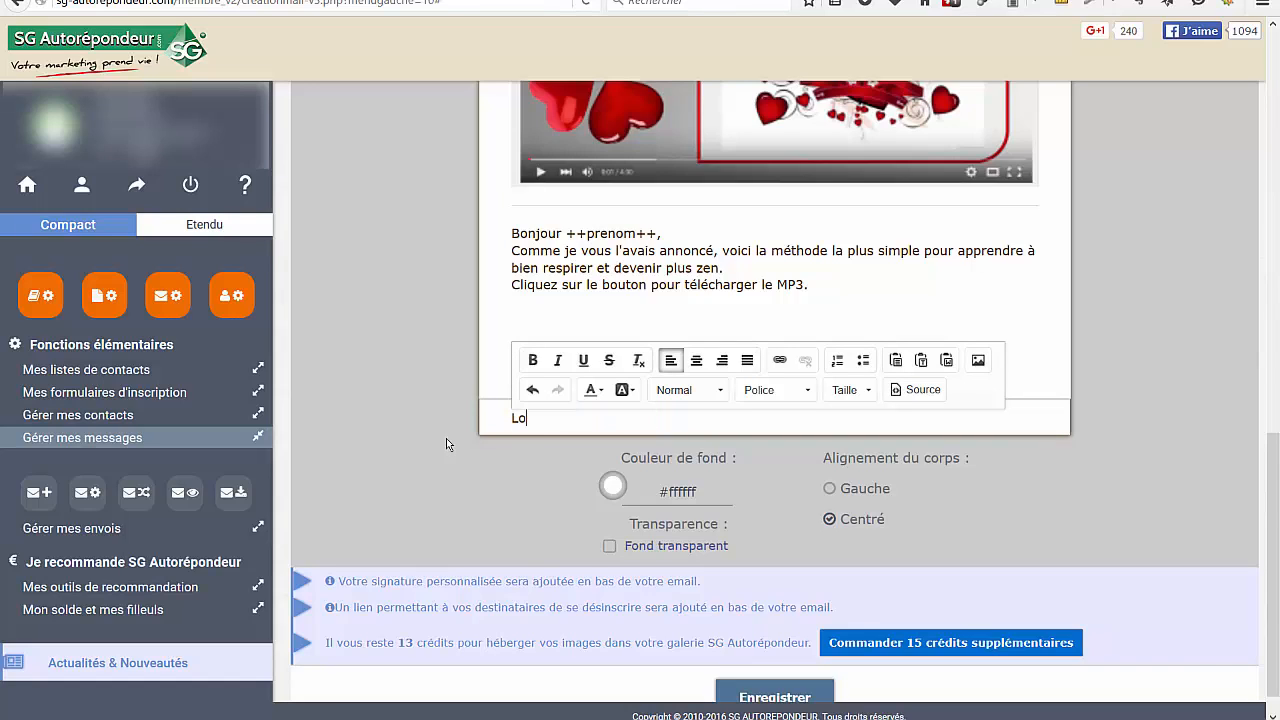
type("rsque vous aurez cho")
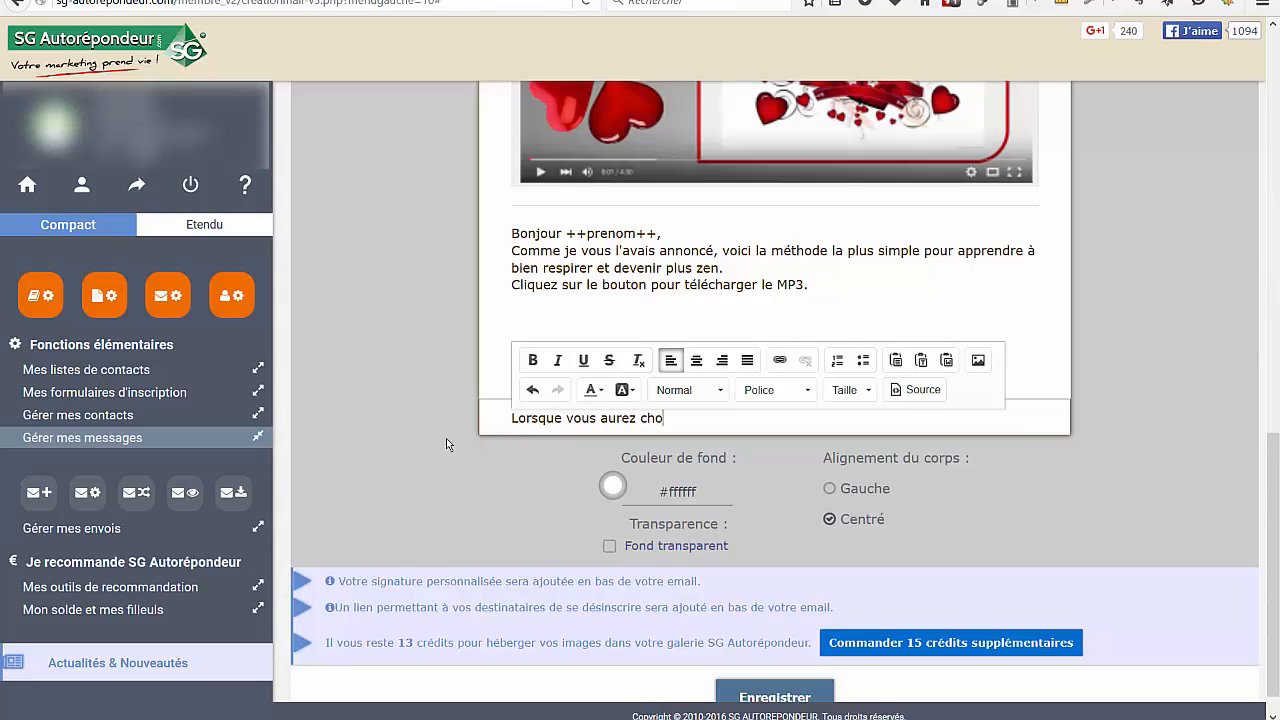
type("isi vous arriverez sur l")
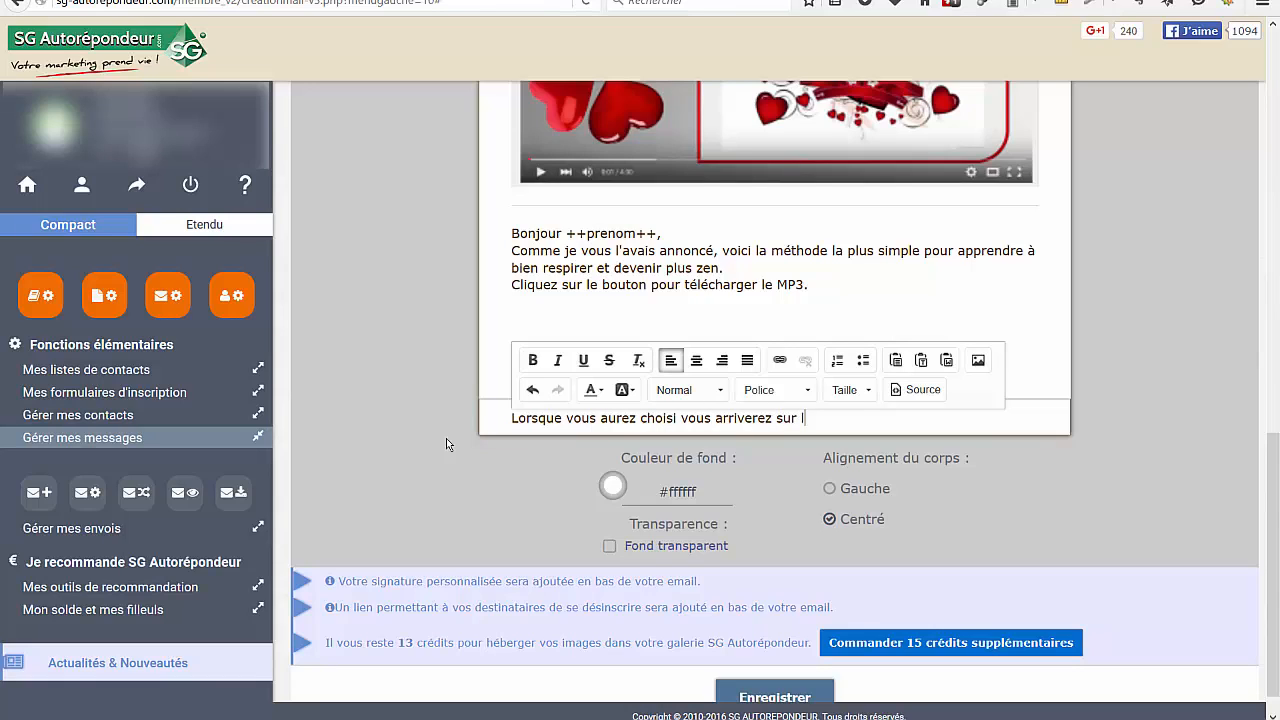
type("a page correspondant à votre")
key("BackSpace")
key("BackSpace")
key("BackSpace")
type("correspondant à votre choix.")
Add the ++signature++ tag on a new line at the end of the last text block and finish editing
key("Return")
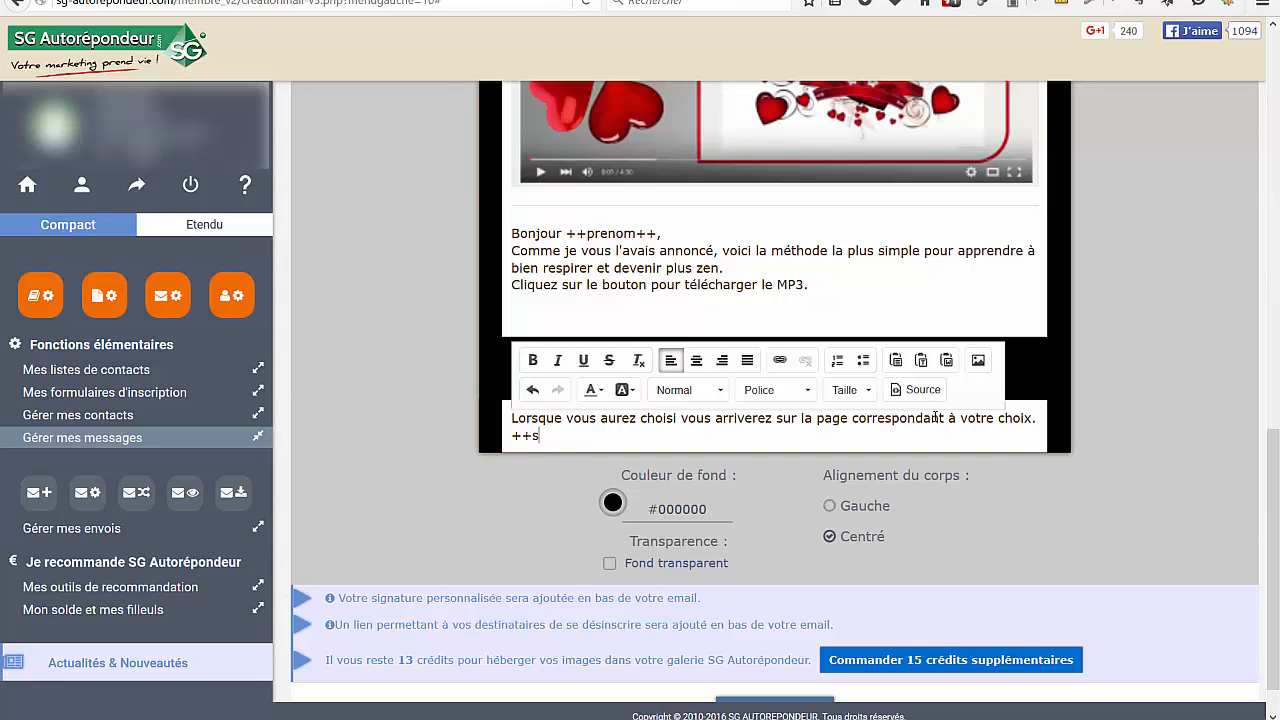
type("ignature+")
left_click(400, 314)
Save the message and accept the notice about removed HTML attributes
scroll(396, 315, "down", 2)
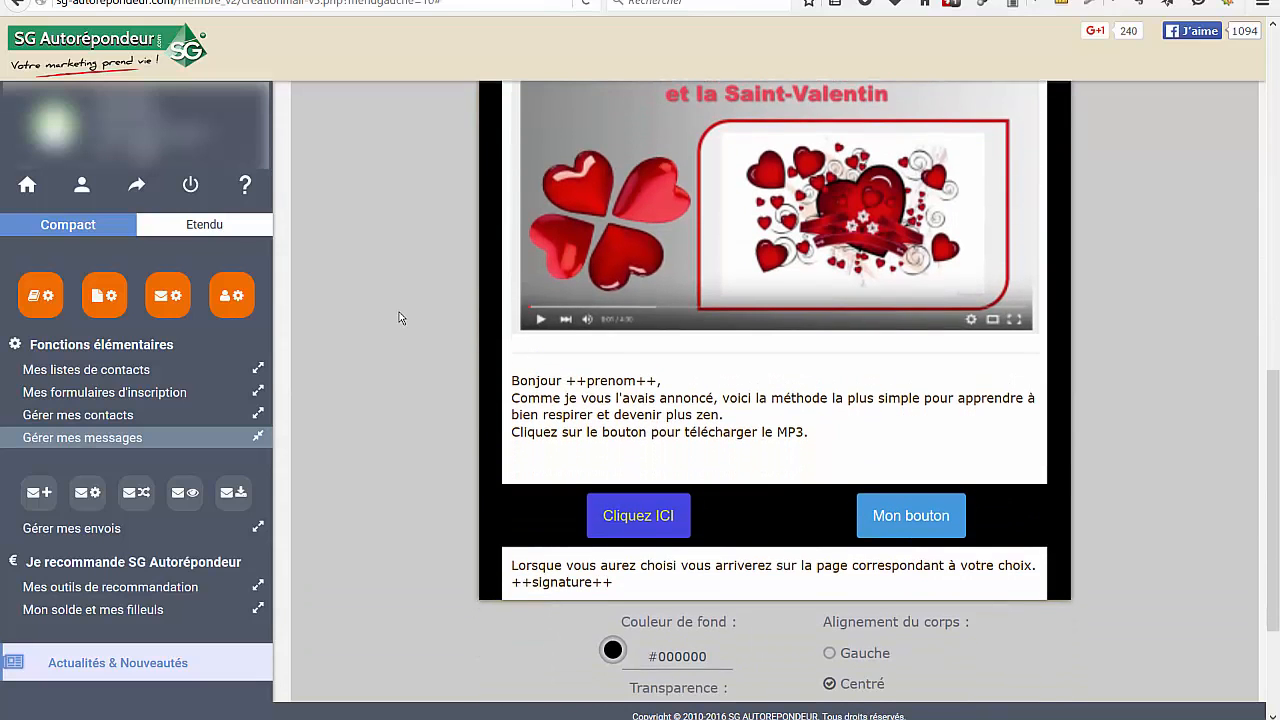
scroll(391, 310, "up", 4)
scroll(391, 310, "down", 6)
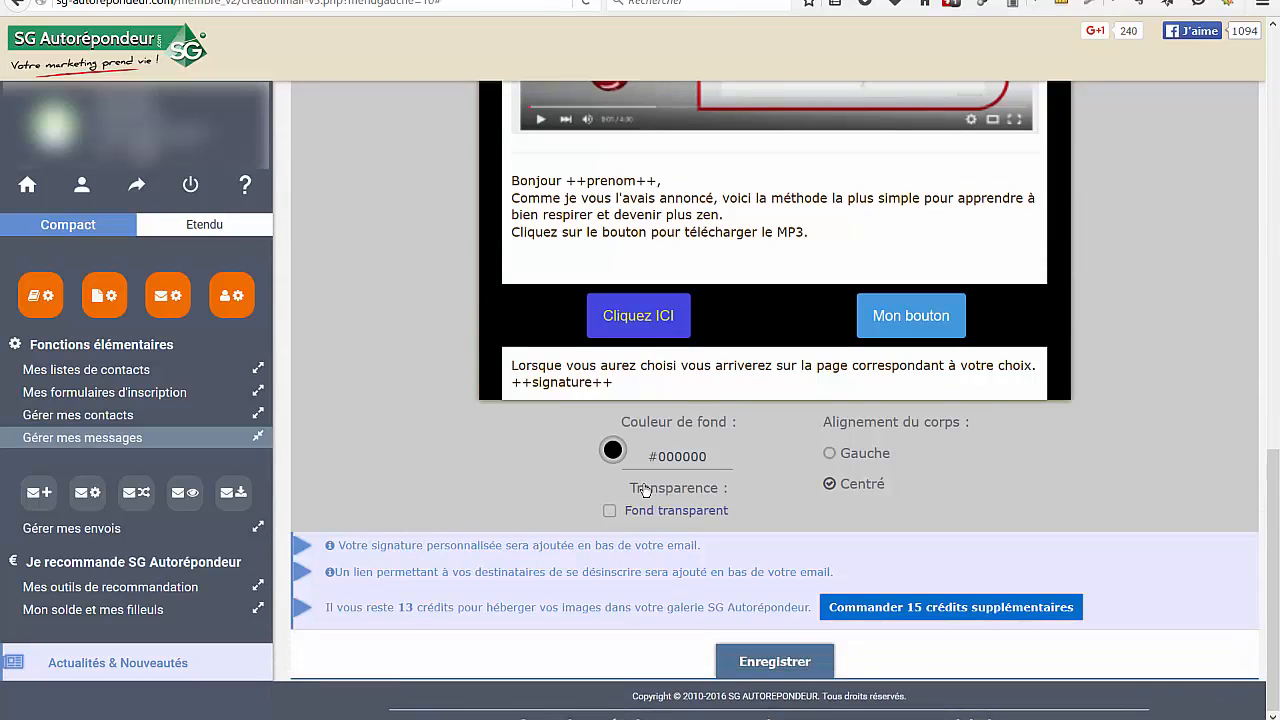
left_click(785, 666)
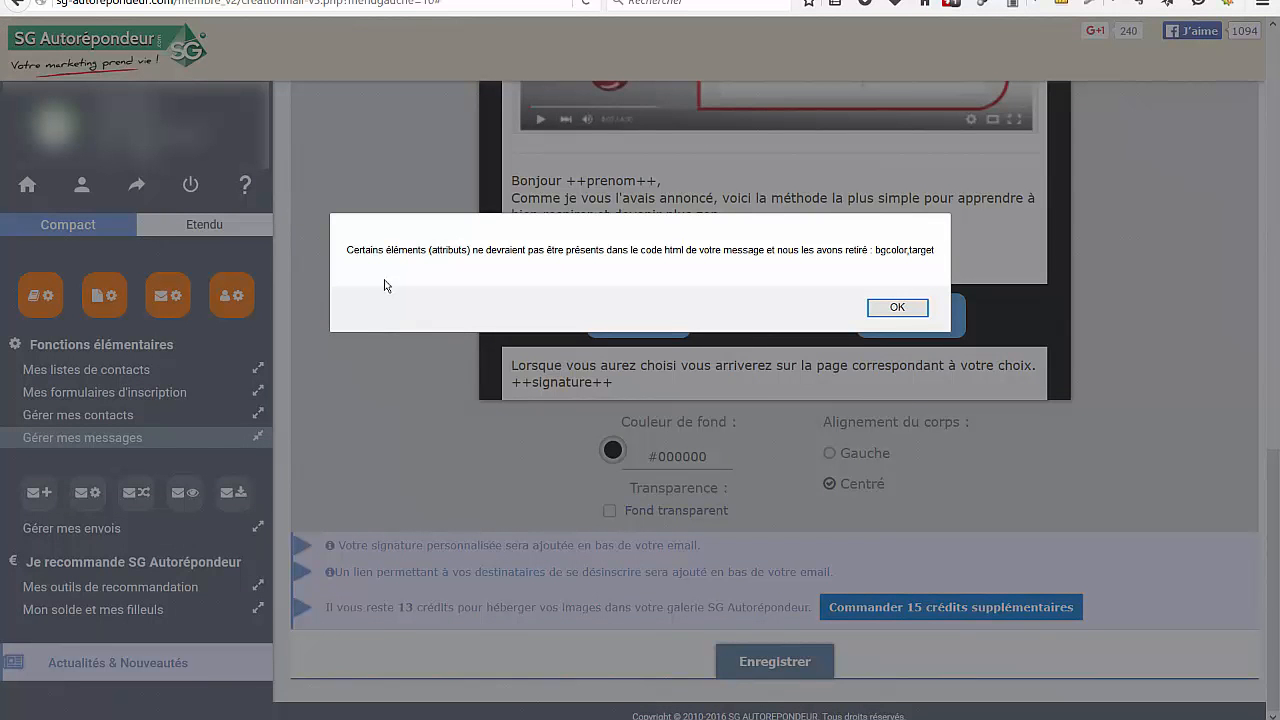
left_click(897, 308)
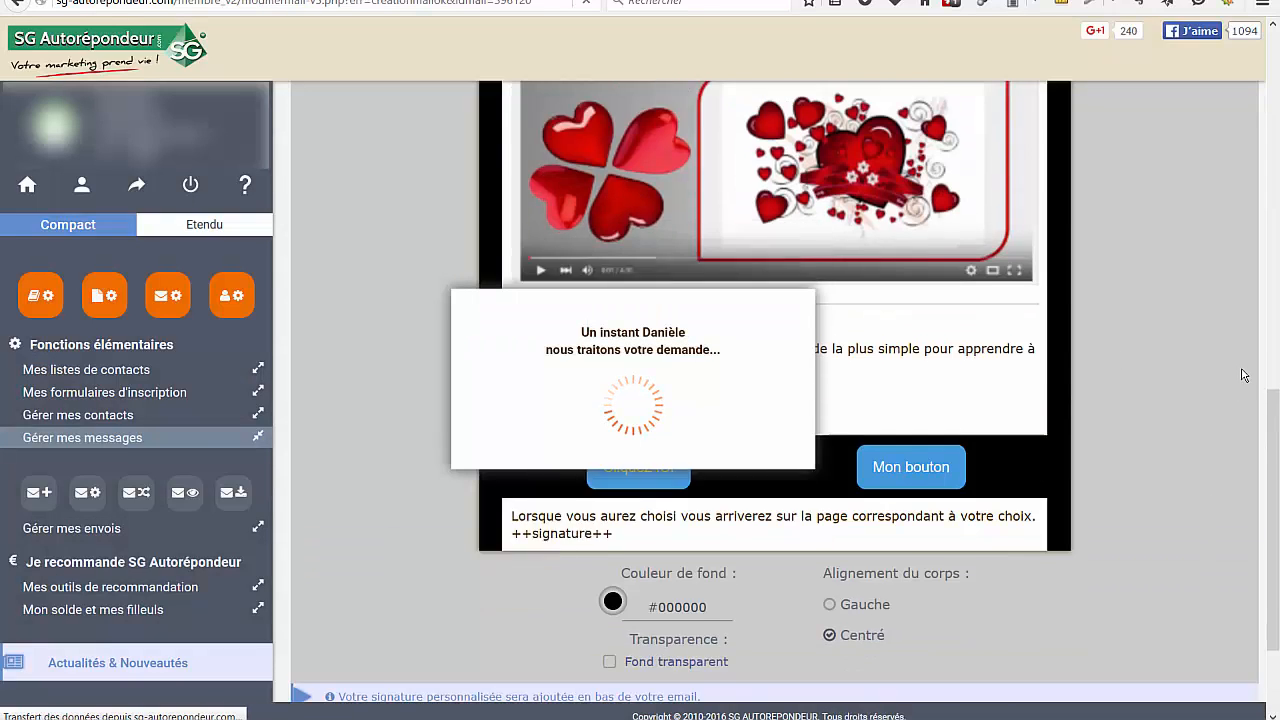
Open the Tester le rendu d'un message page for the saved email
scroll(1238, 354, "down", 5)
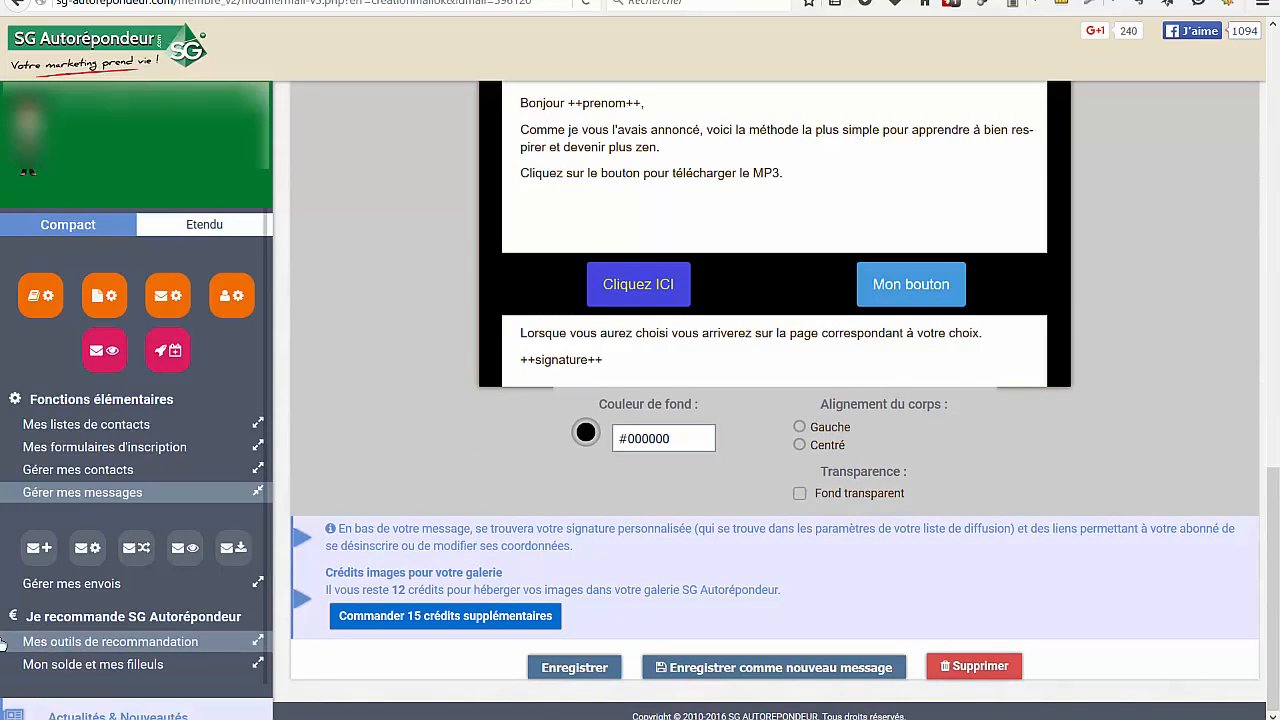
left_click(184, 549)
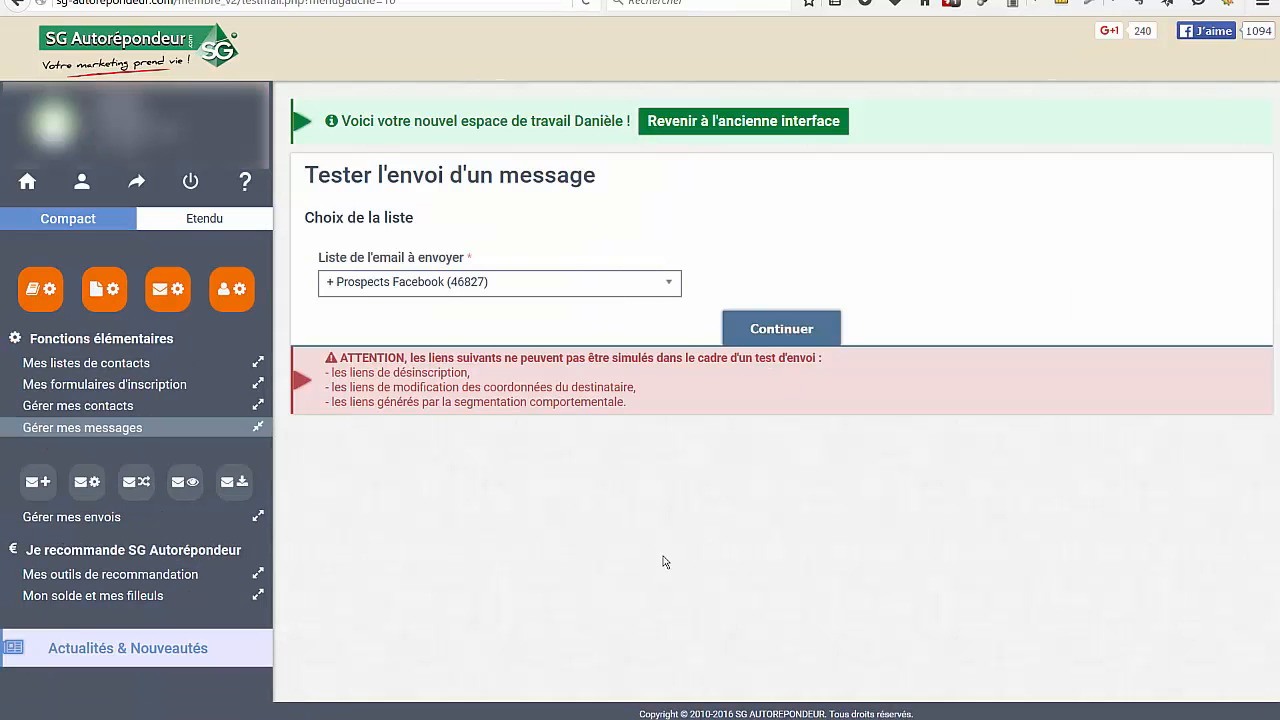
Choose the test1 list as the list of the email to test and continue to the message choice
left_click(660, 286)
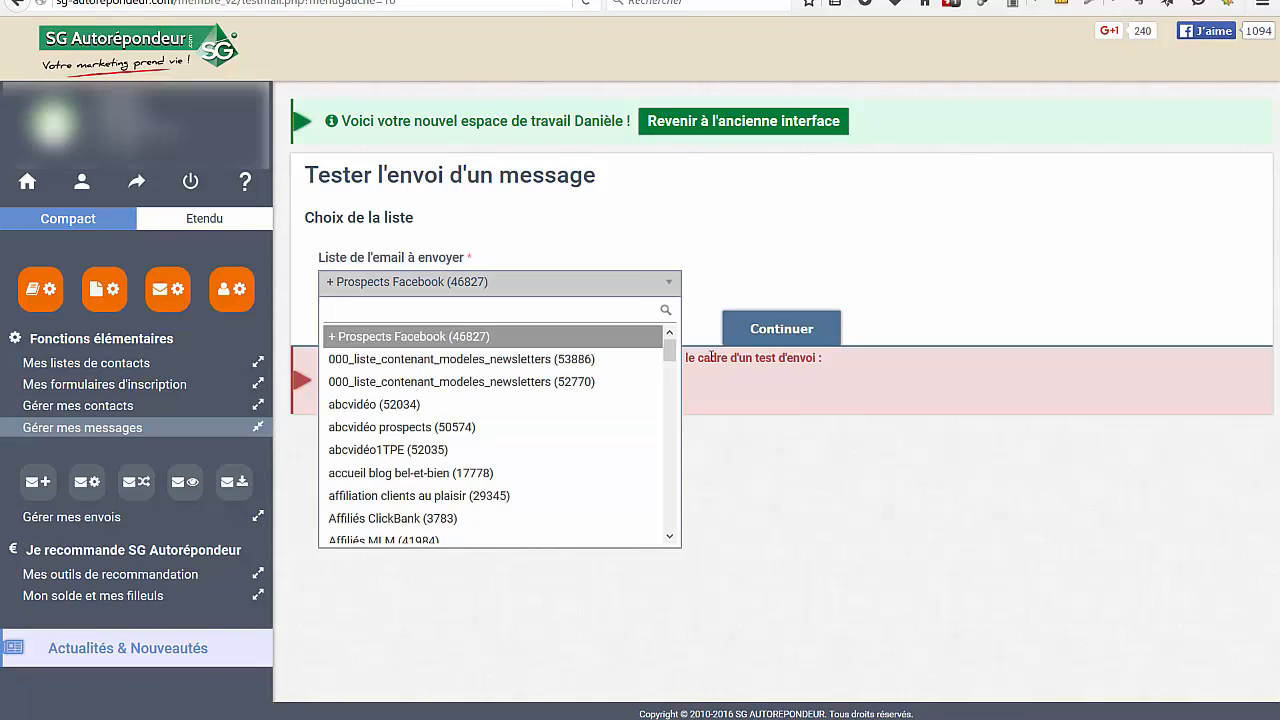
left_click_drag(669, 352, 660, 595)
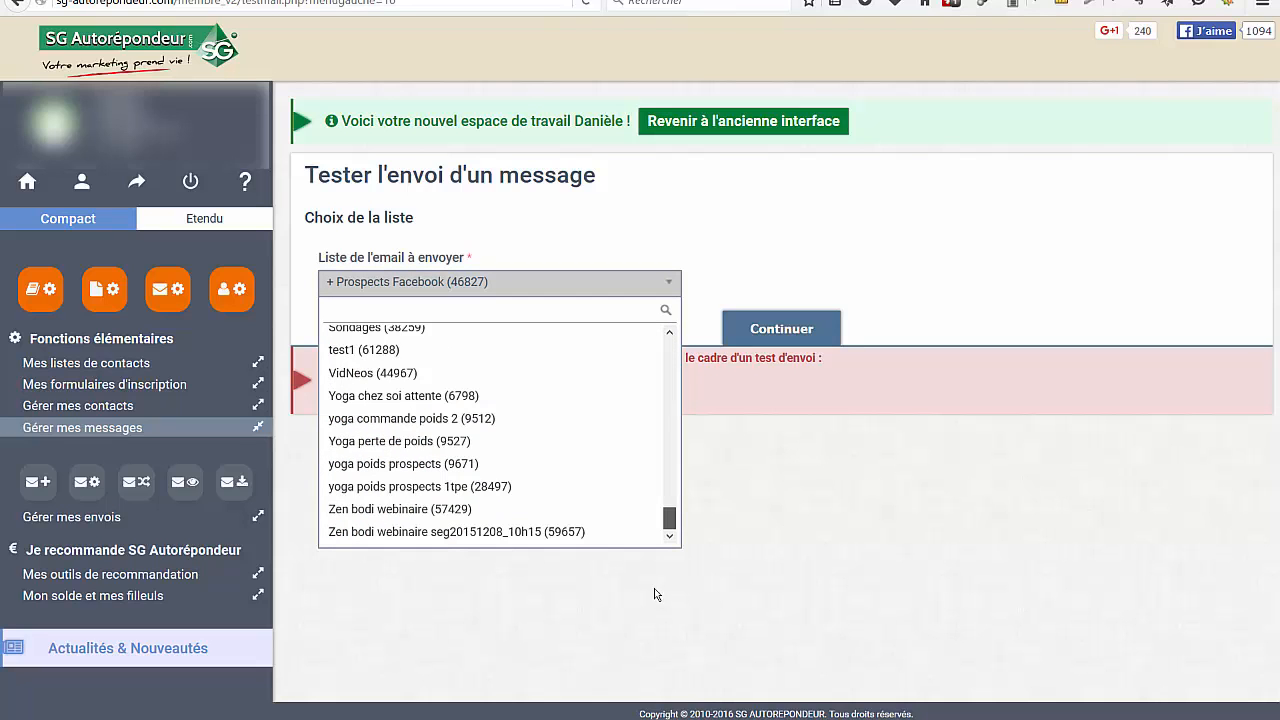
left_click(362, 350)
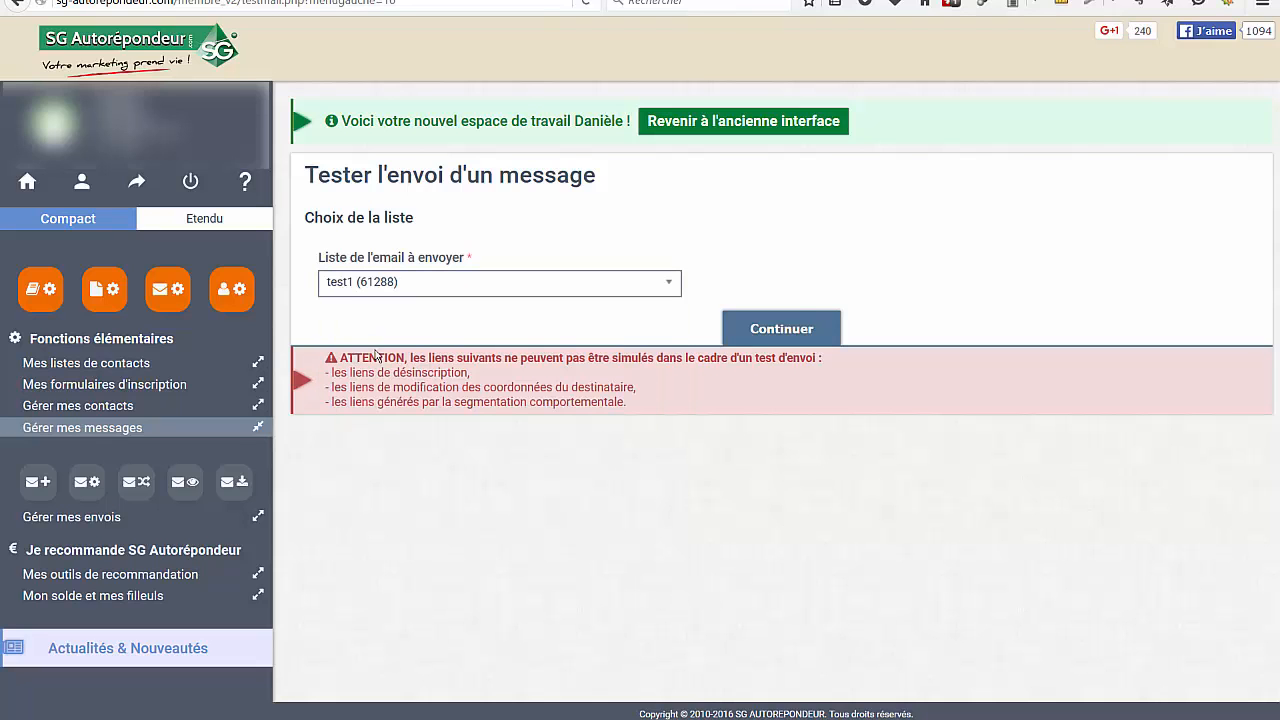
left_click(792, 330)
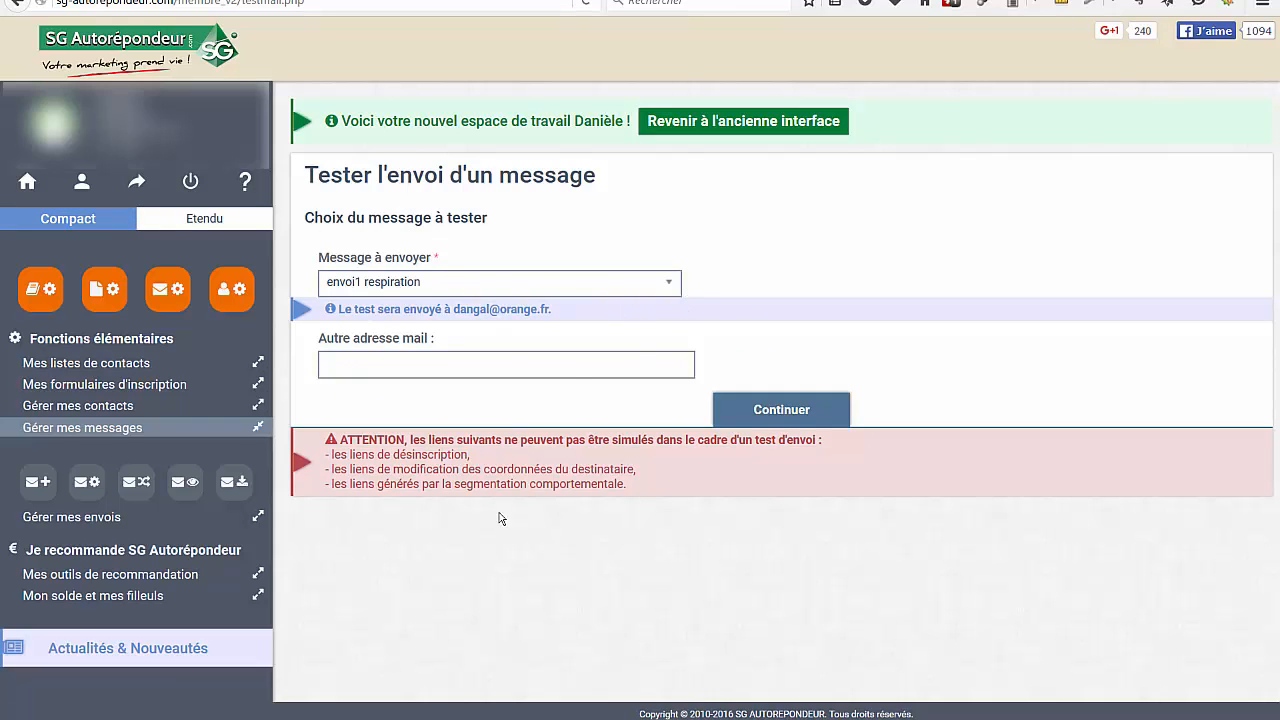
Send a test of the envoi1 respiration message with the prefilled first name and close the end-of-test dialog
left_click(808, 418)
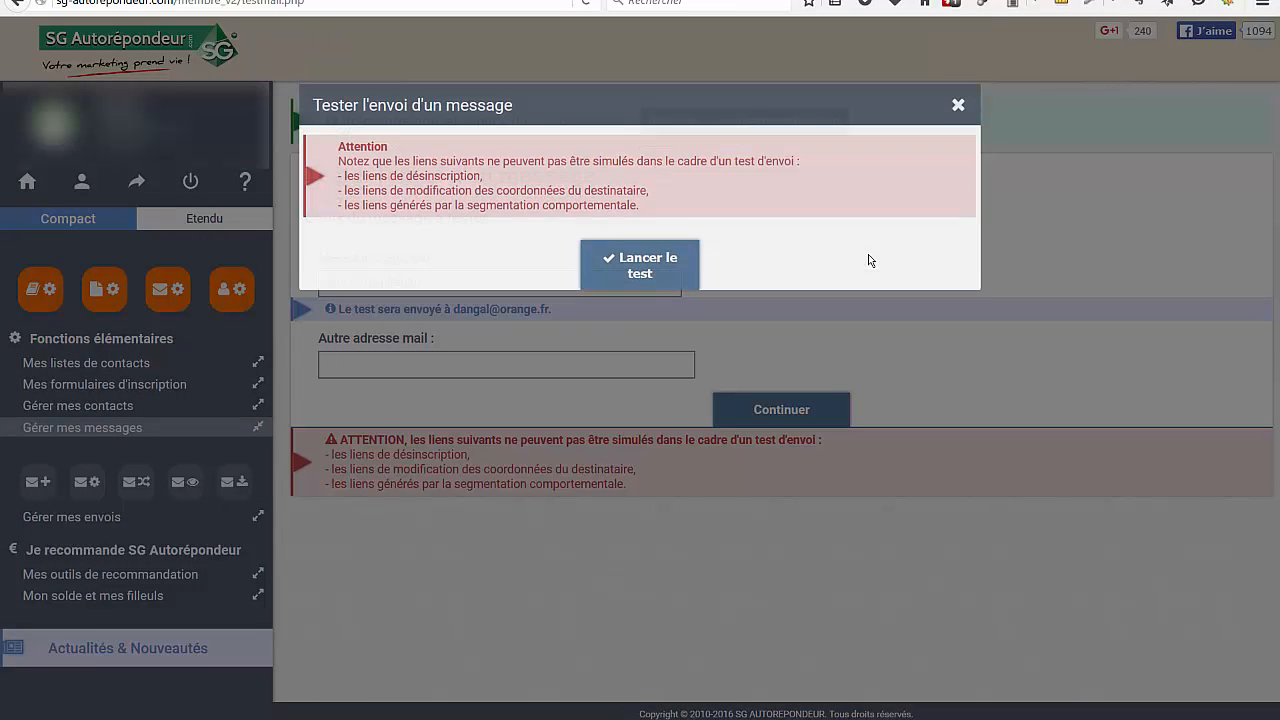
left_click(637, 283)
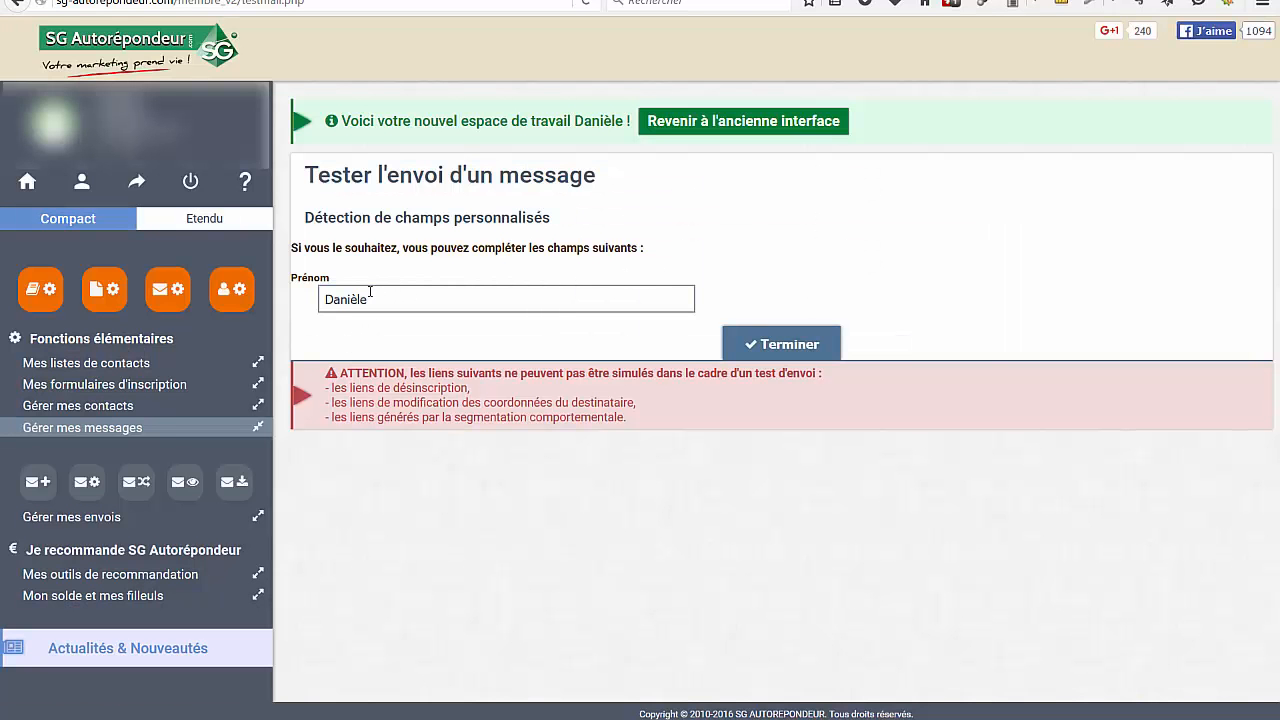
left_click(782, 345)
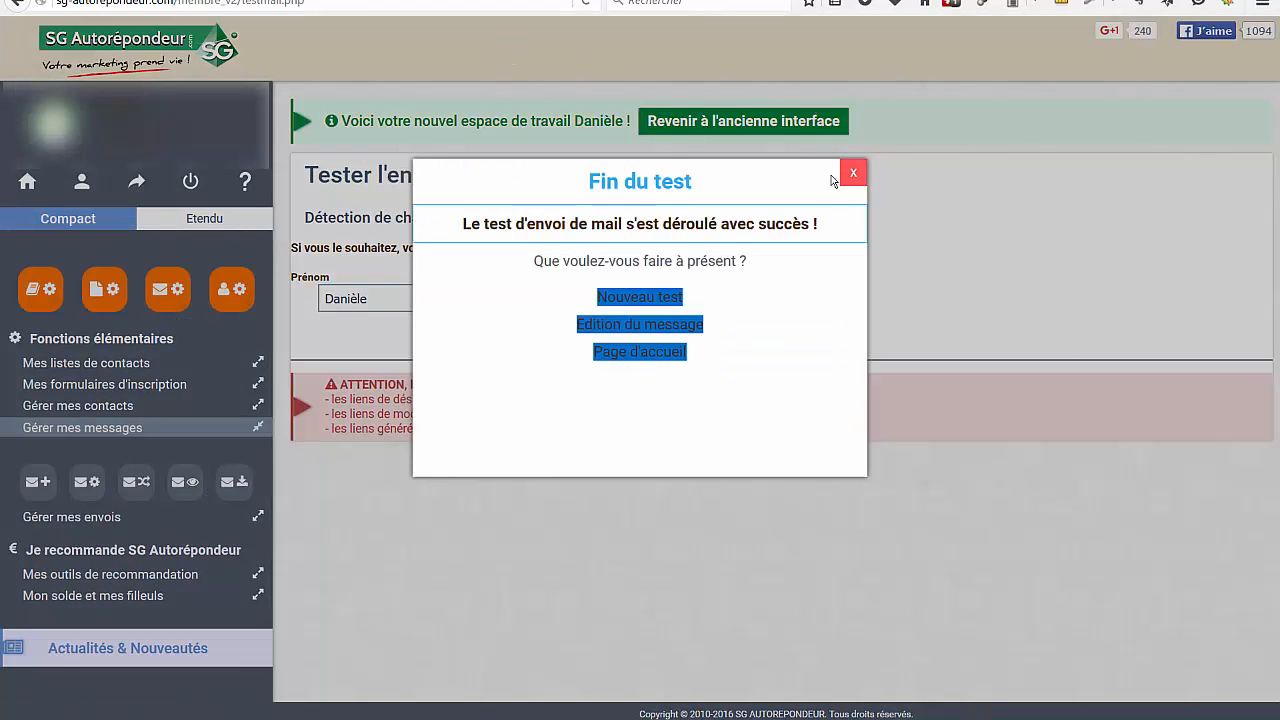
left_click(850, 176)
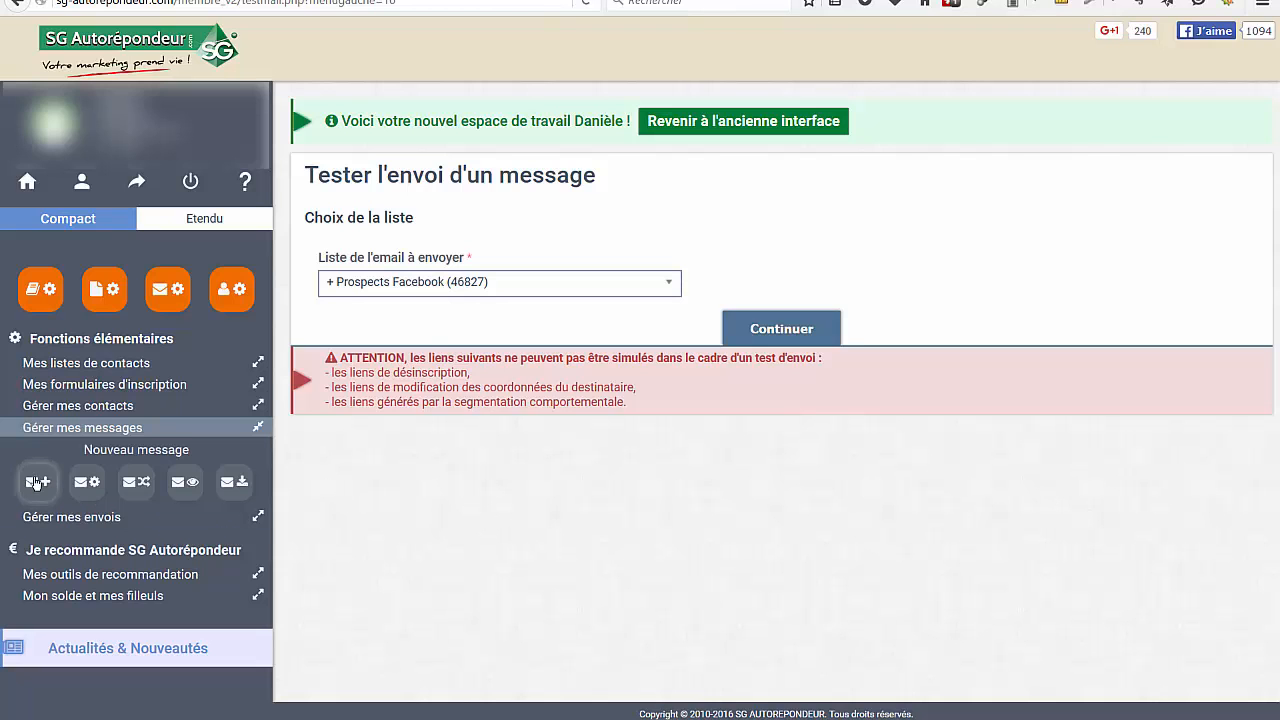
Open the automatic sends overview and start a new automatic send for the test1 list
left_click(71, 516)
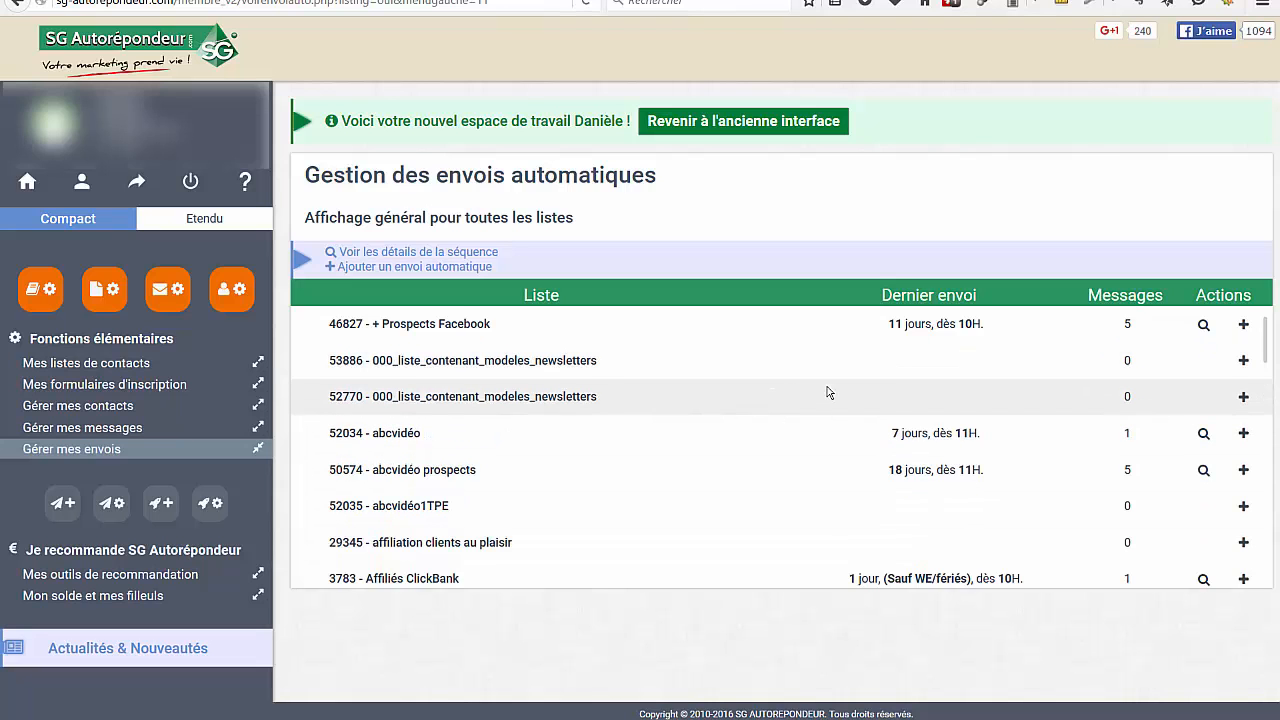
scroll(826, 392, "down", 6)
scroll(824, 392, "down", 12)
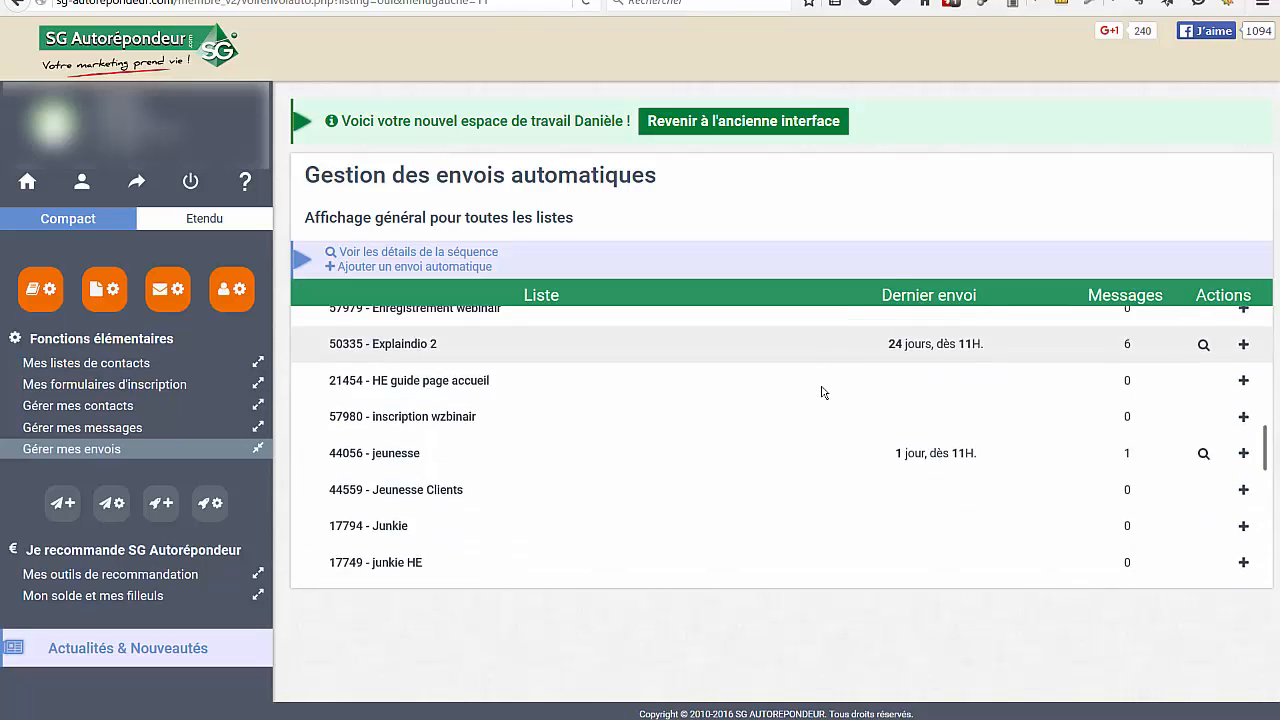
scroll(824, 392, "down", 10)
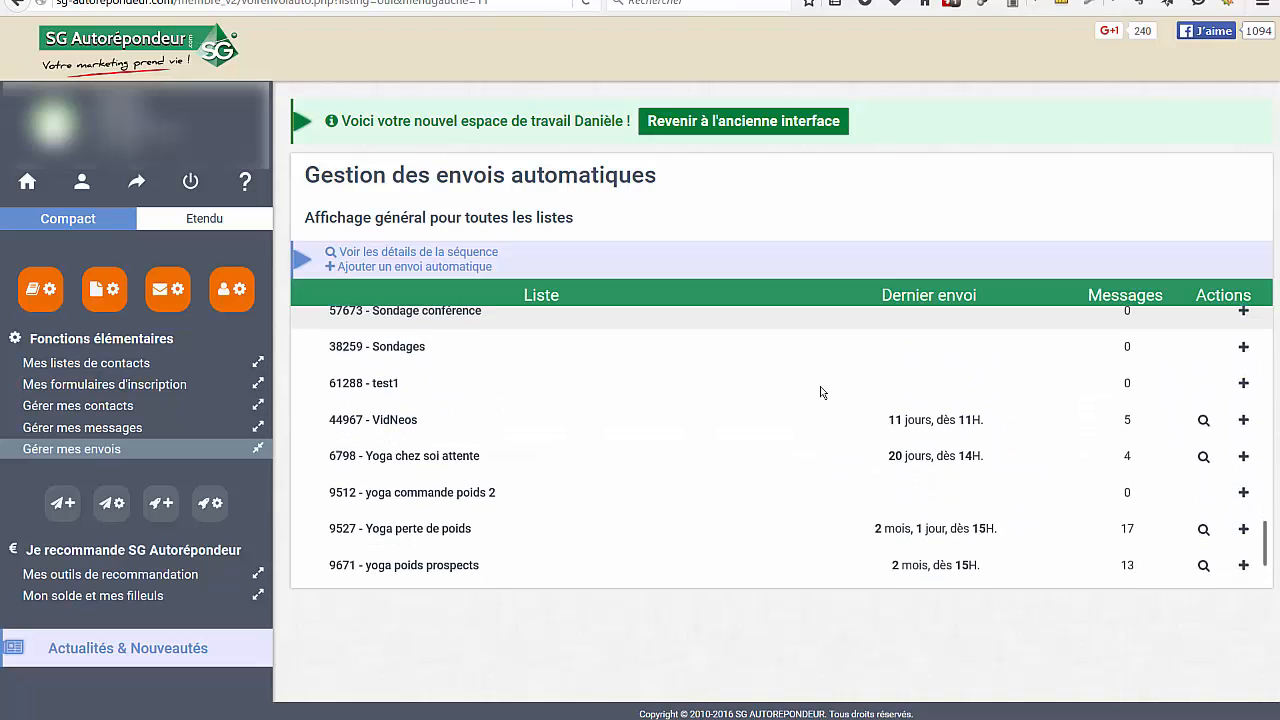
scroll(449, 591, "up", 5)
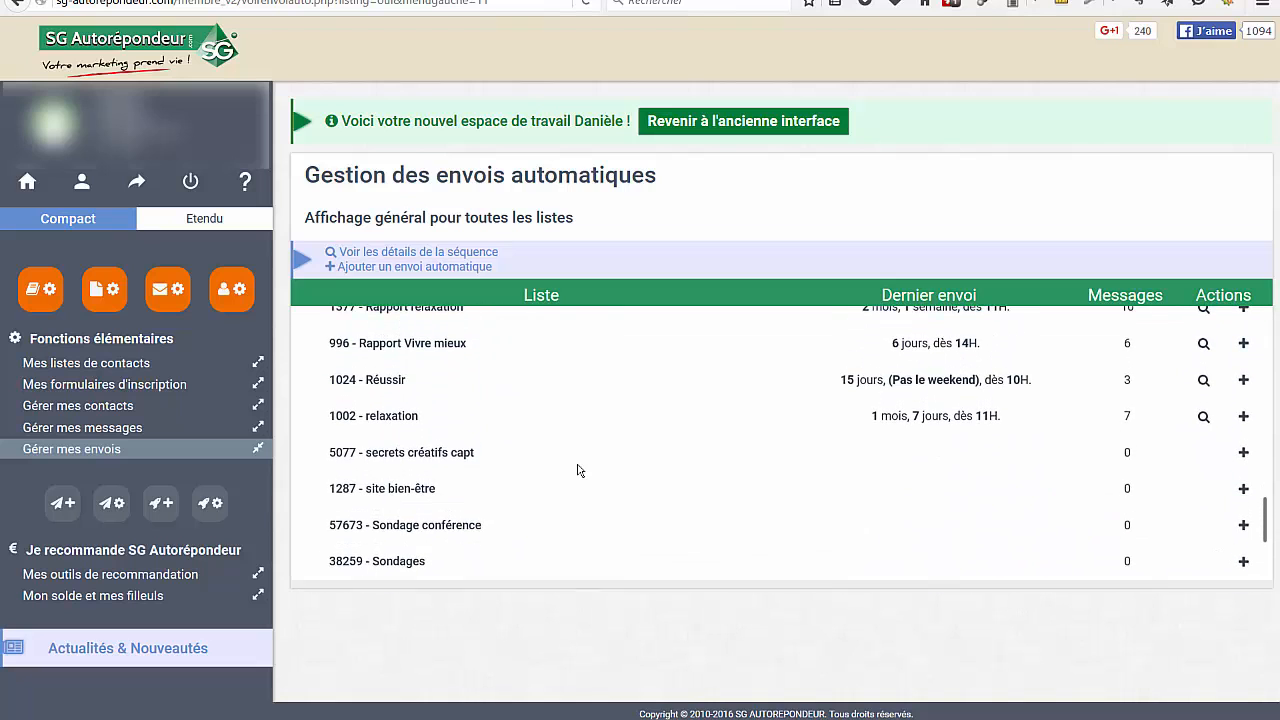
scroll(580, 466, "down", 4)
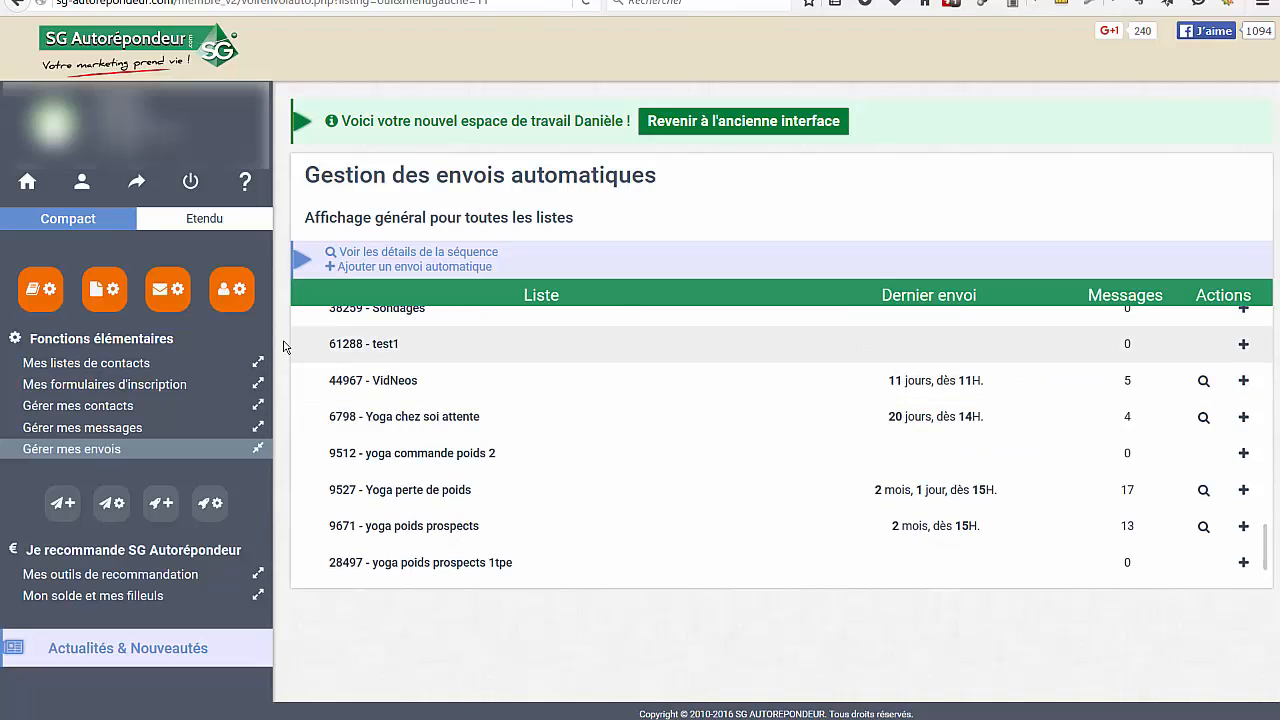
left_click(1241, 347)
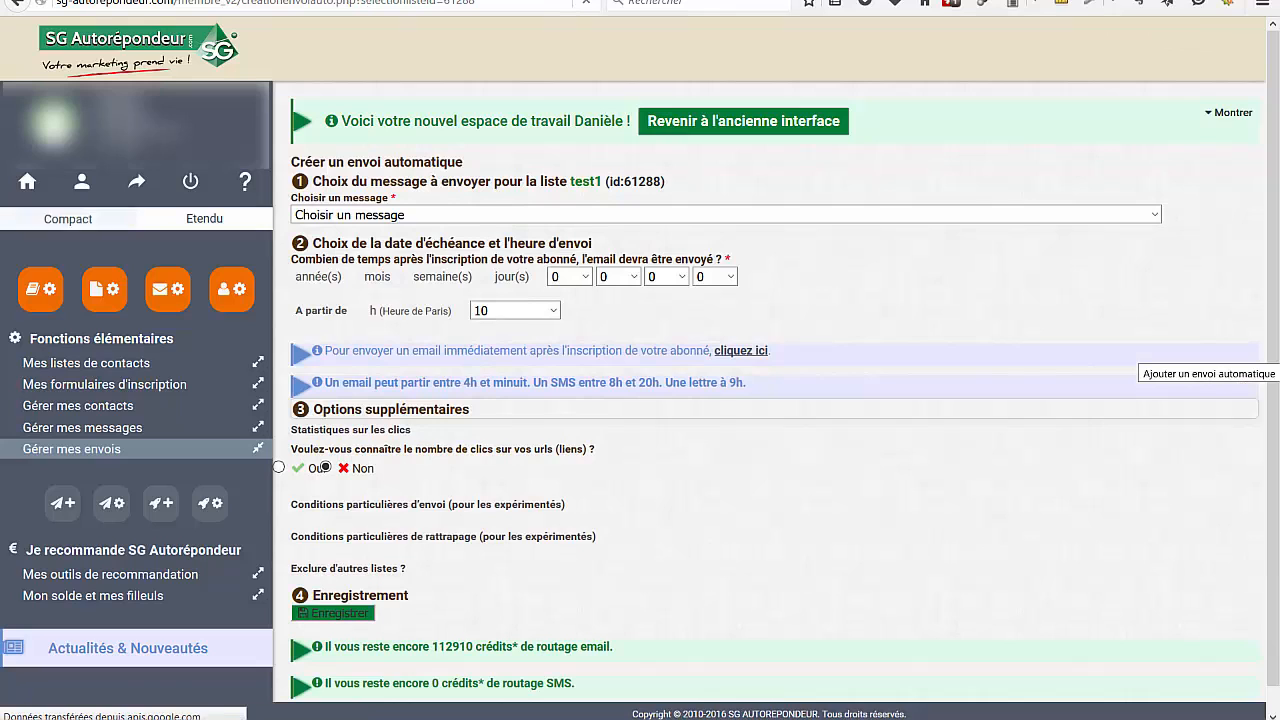
Choose the envoi1 respiration message for the automatic send and set its delay after subscription to 2 days
mouse_move(1007, 716)
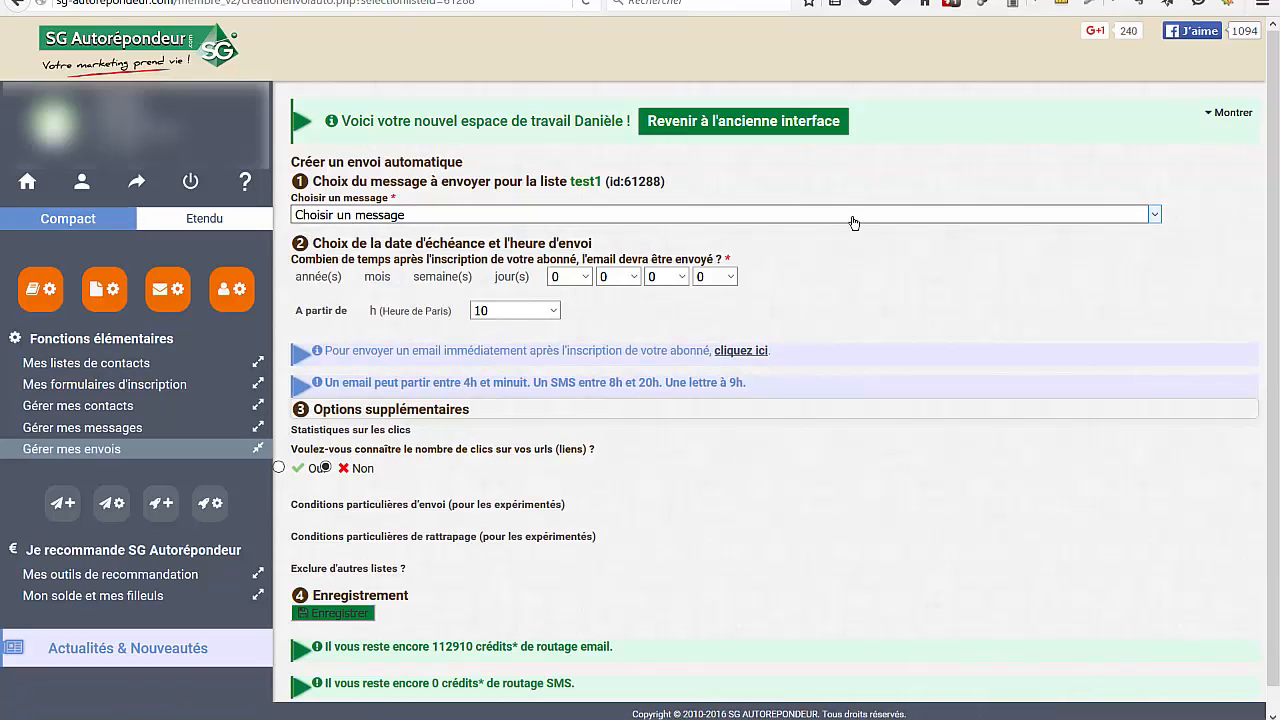
left_click(1155, 214)
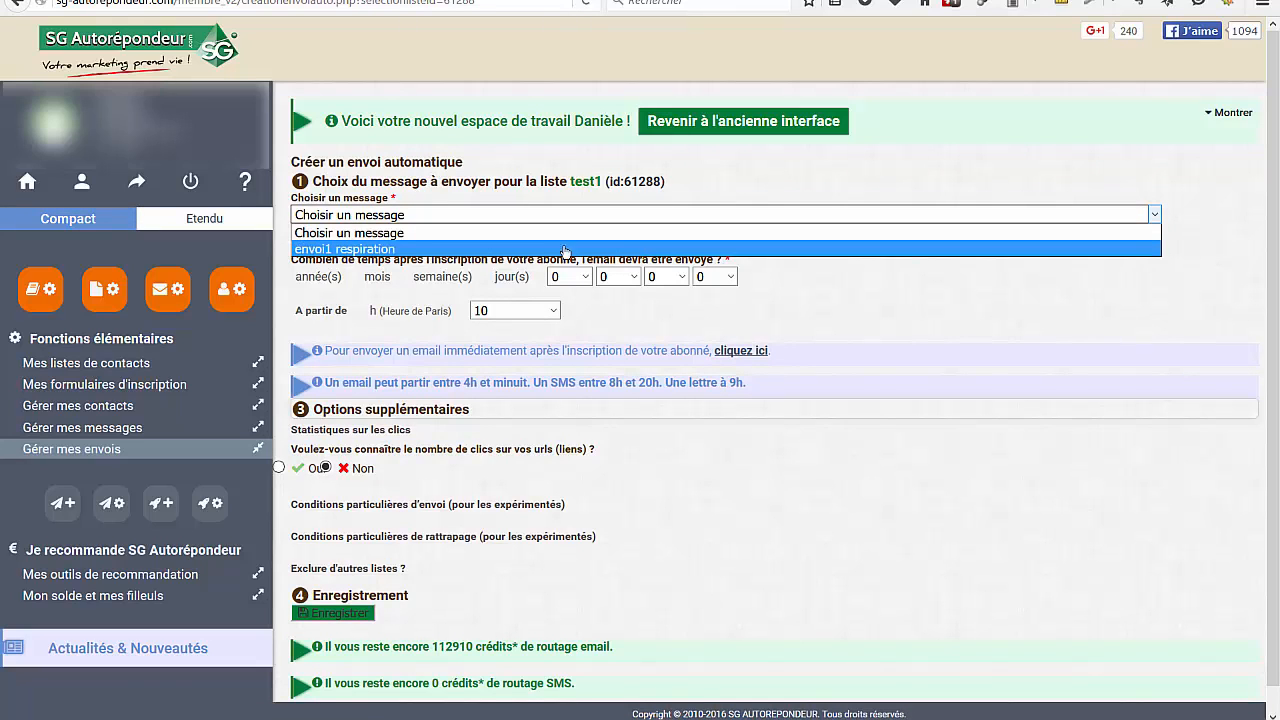
left_click(324, 250)
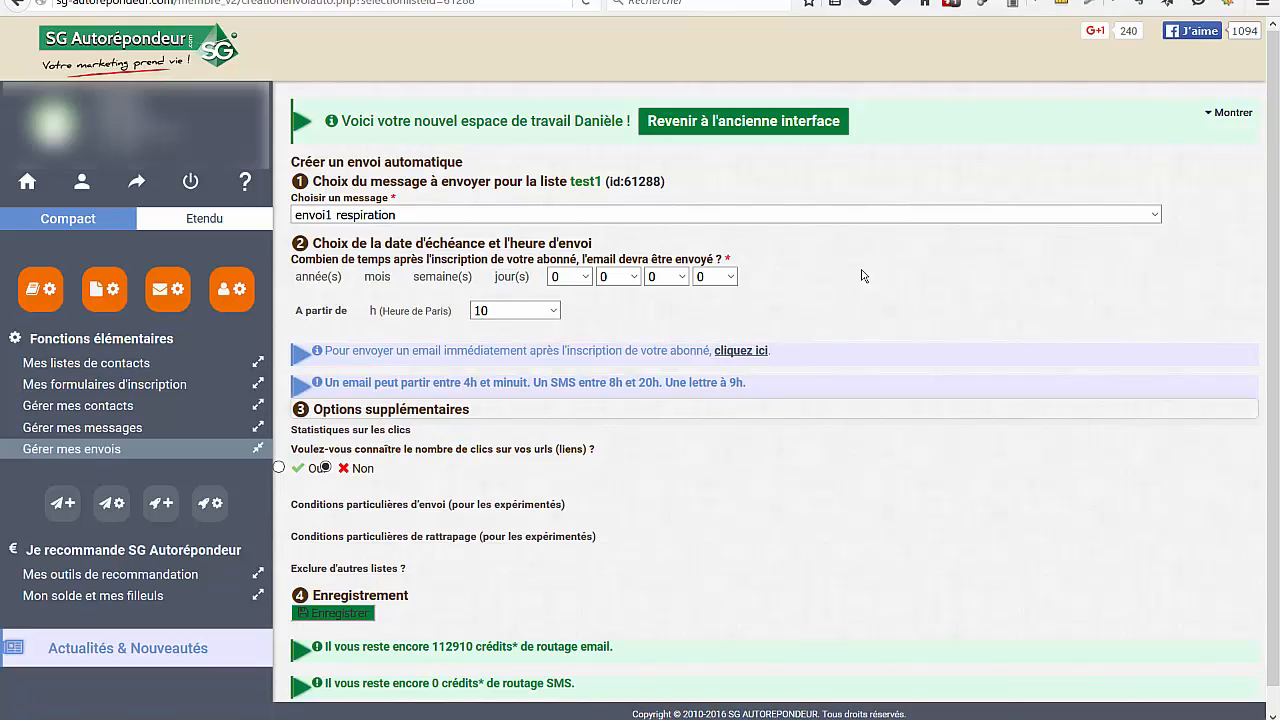
left_click(728, 278)
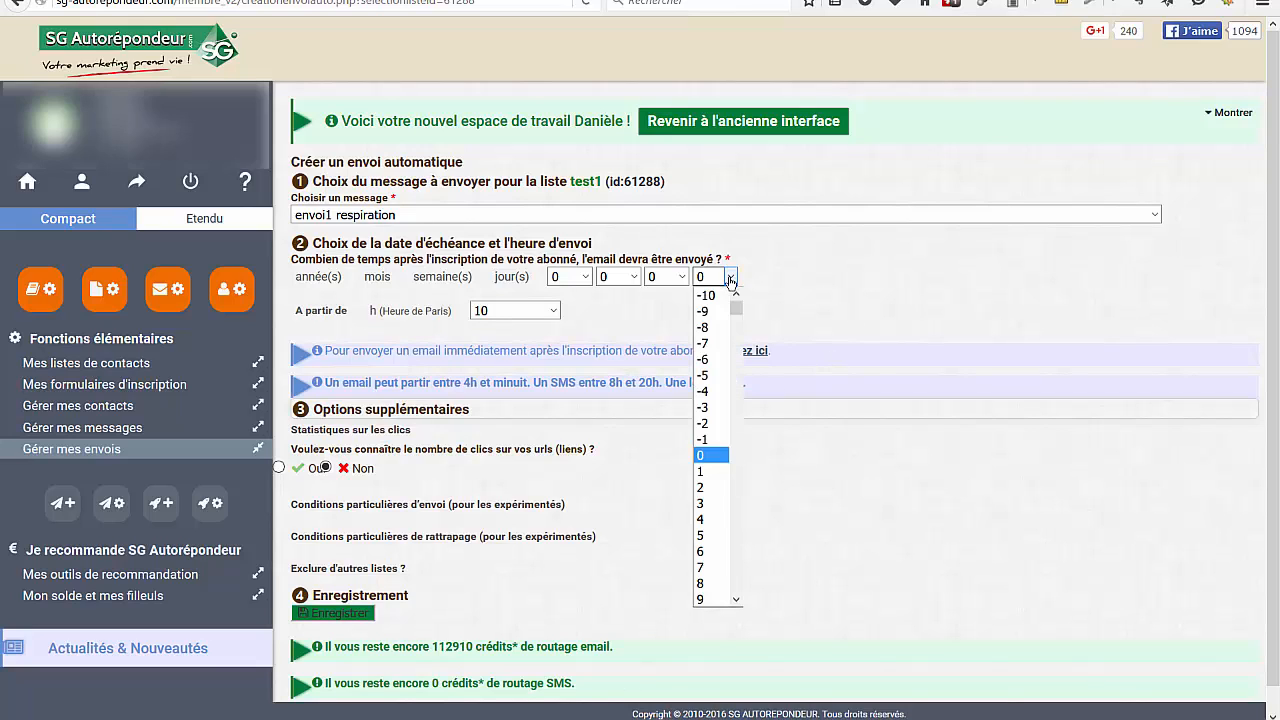
left_click(705, 488)
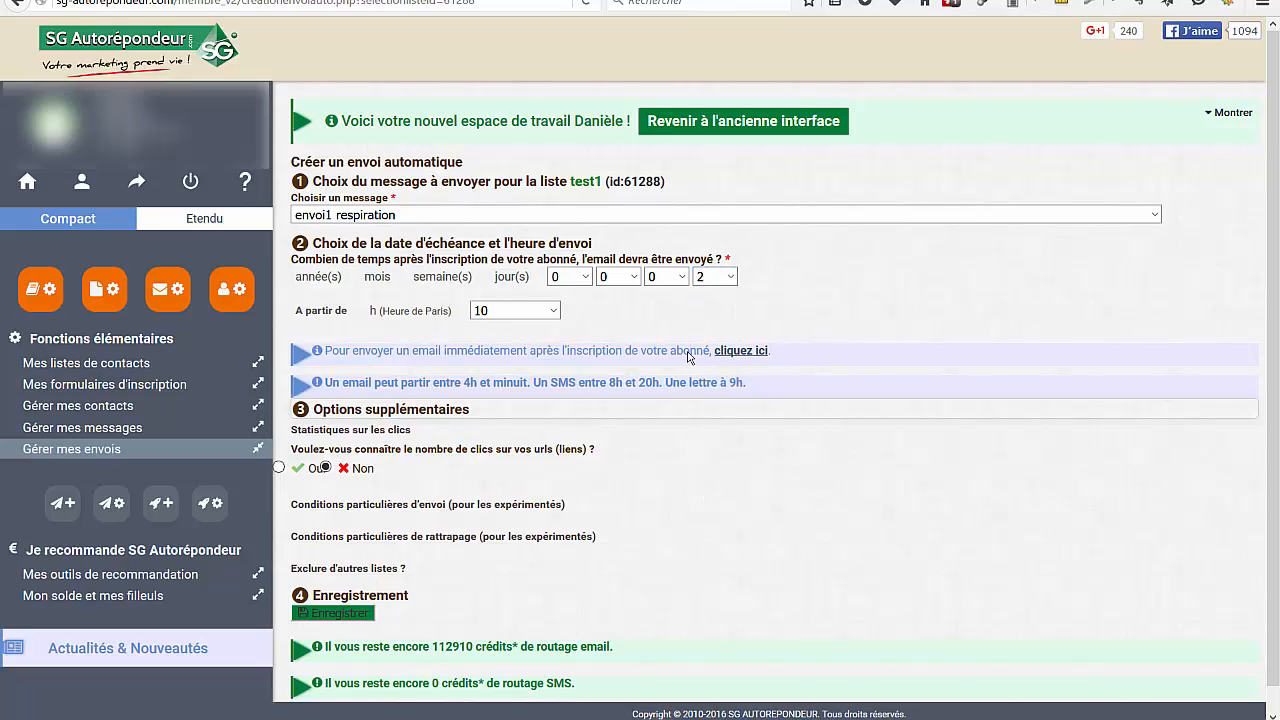
left_click(684, 280)
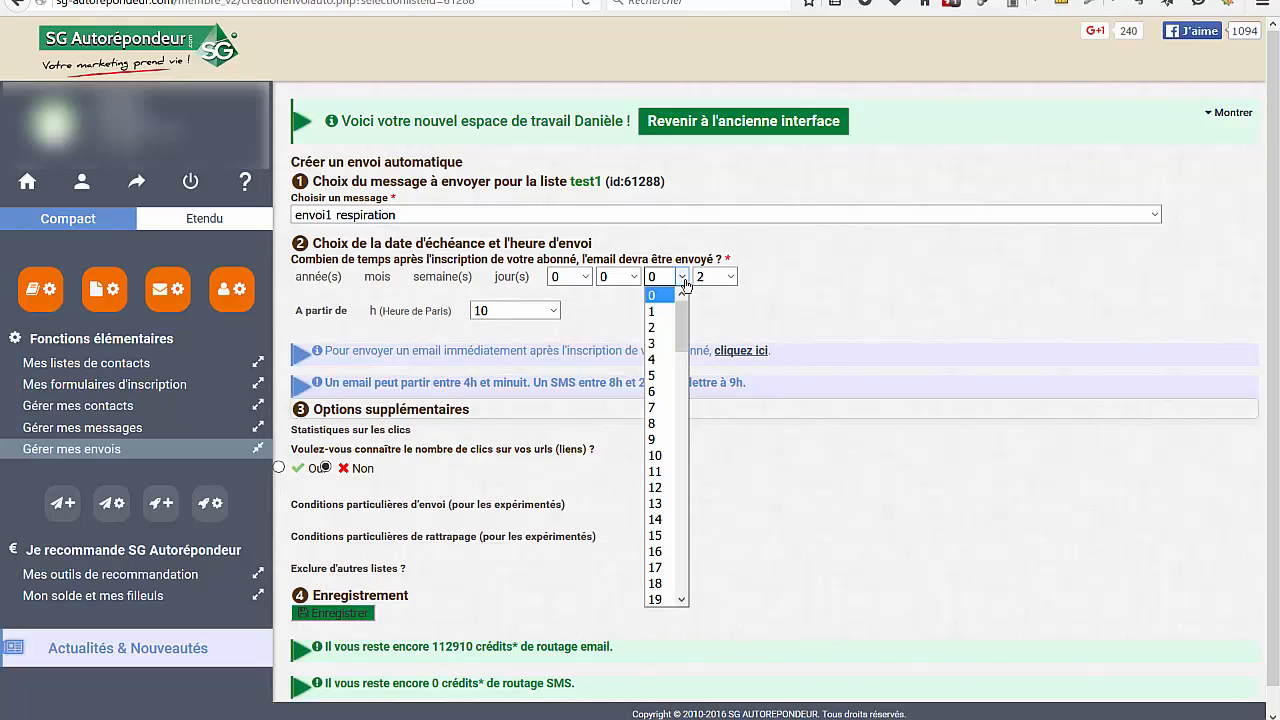
left_click(628, 279)
left_click(585, 279)
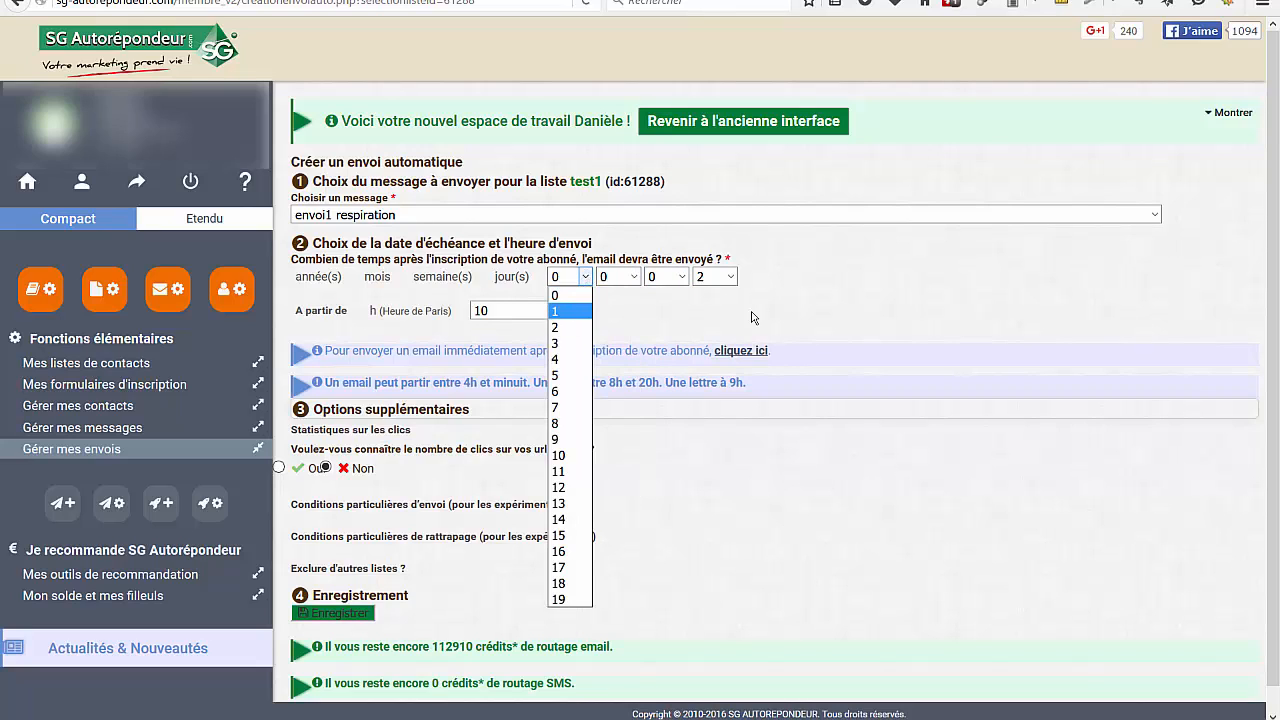
left_click(857, 291)
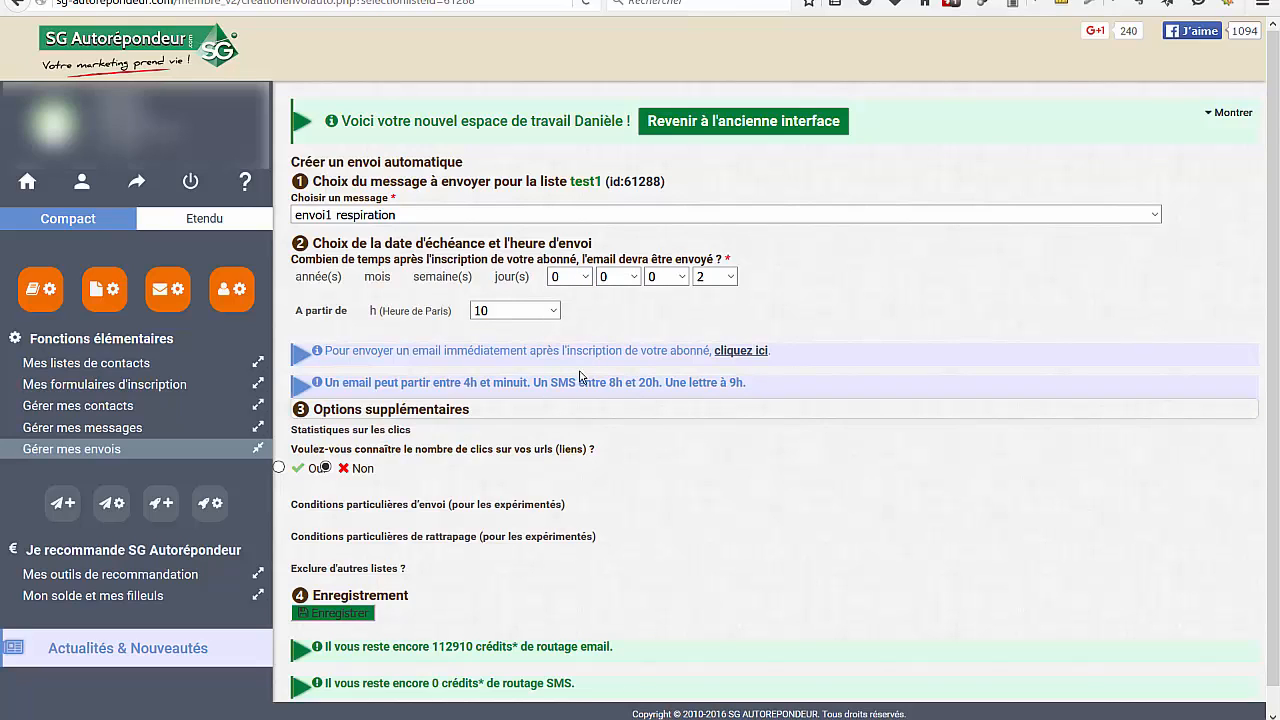
left_click(554, 311)
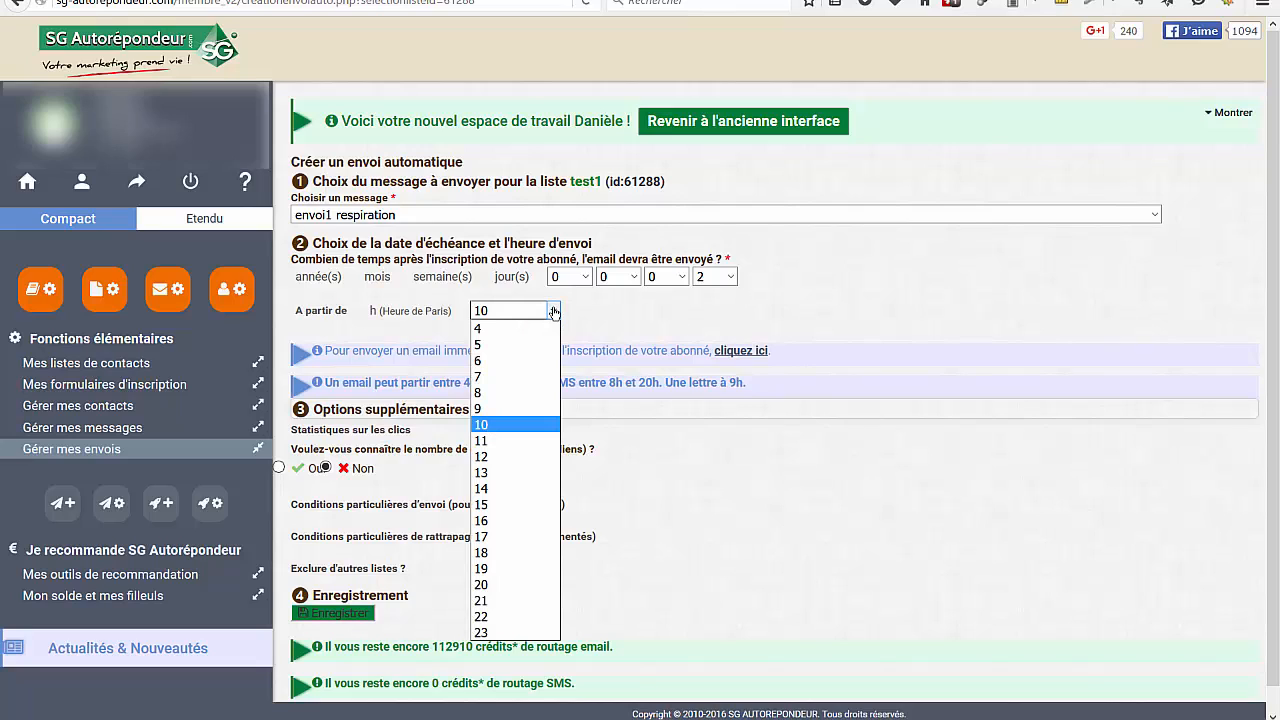
left_click(878, 313)
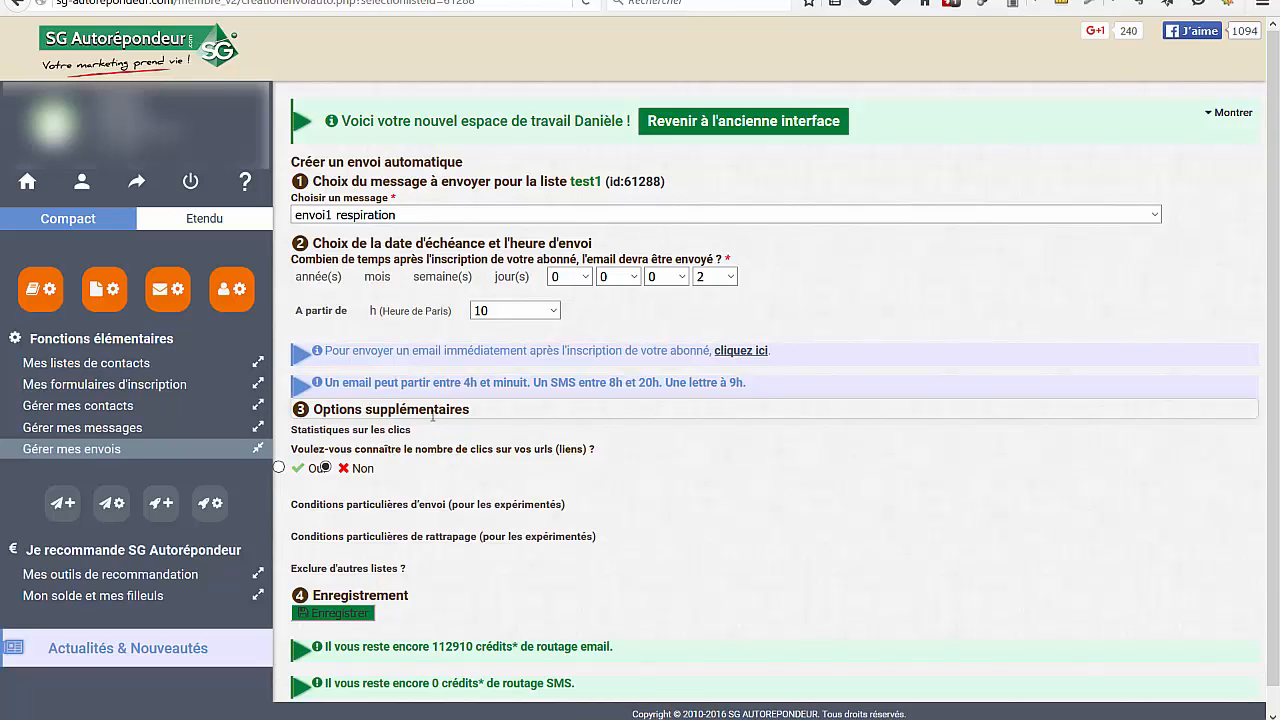
Enable click statistics on the links and save the automatic send
scroll(550, 410, "down", 1)
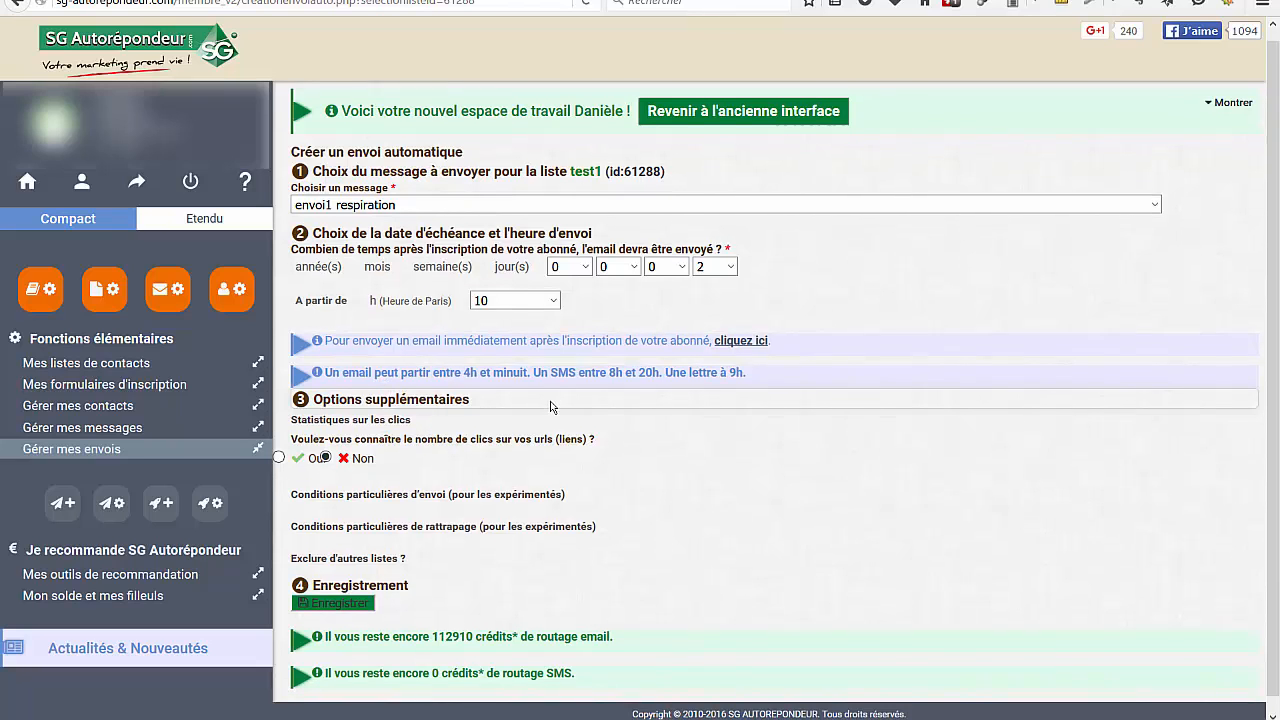
left_click(292, 446)
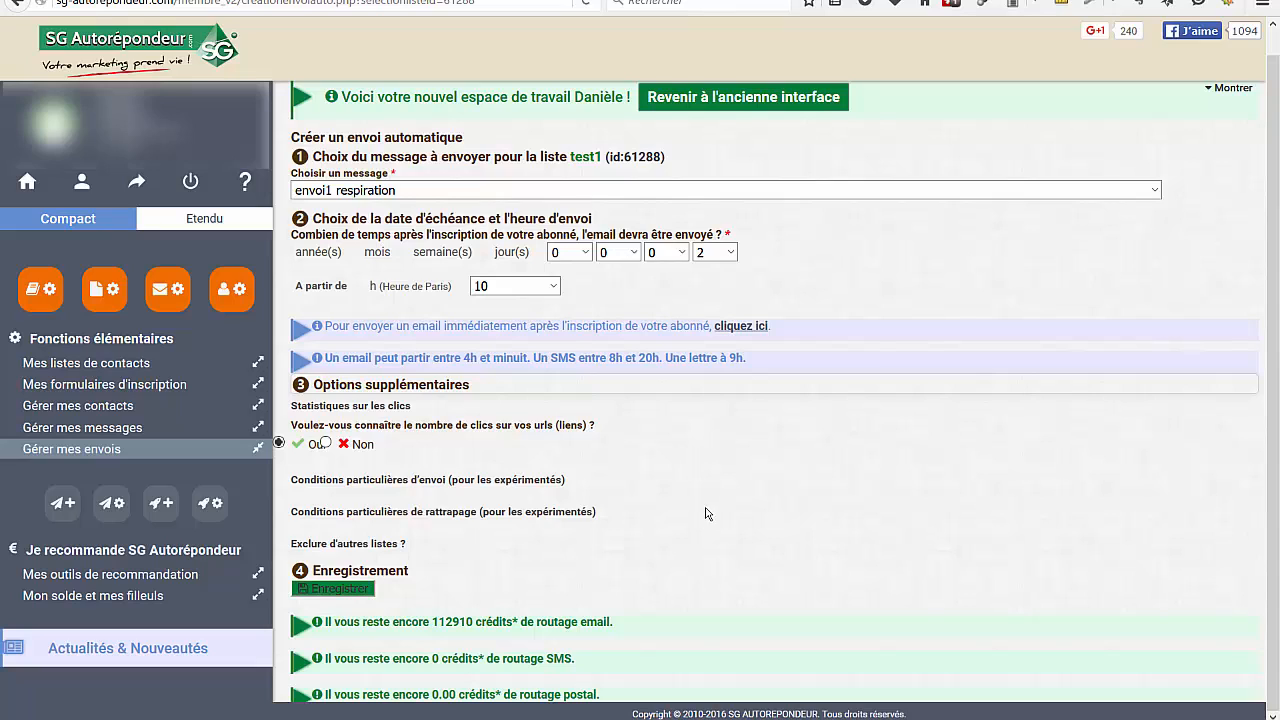
left_click(350, 598)
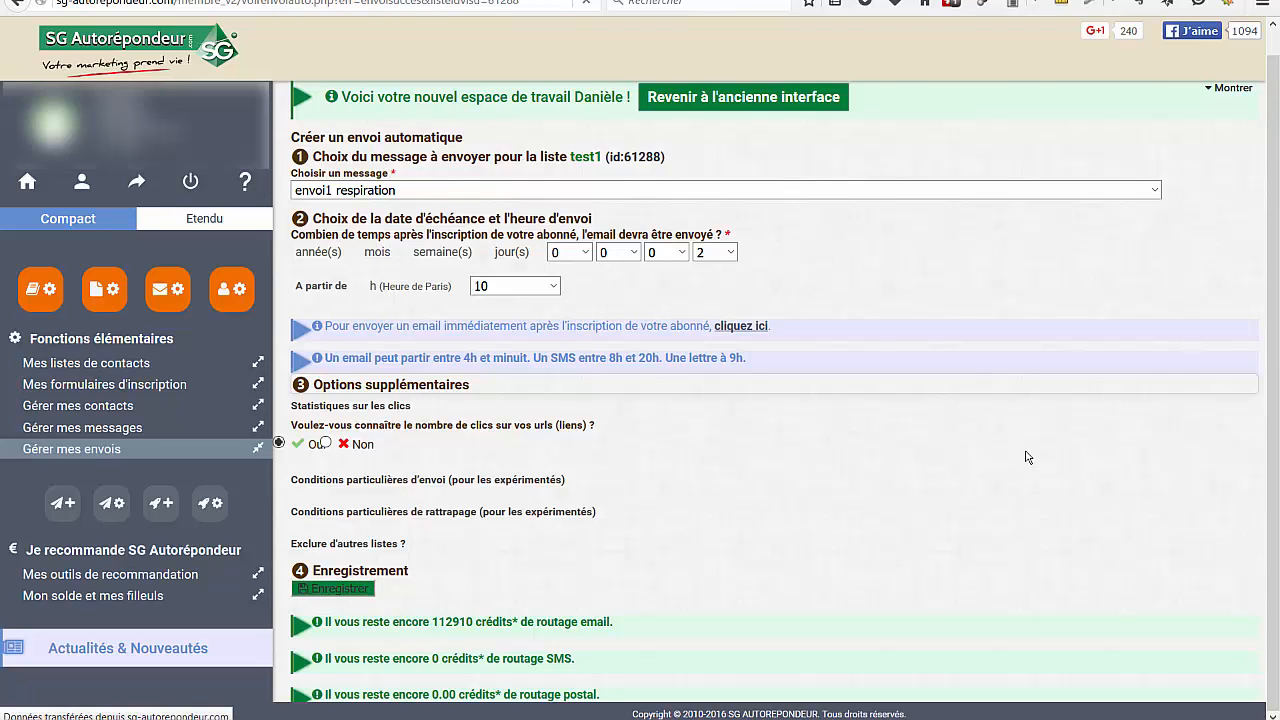
Deactivate the envoi1 respiration automatic send in the test1 list details
scroll(731, 491, "down", 3)
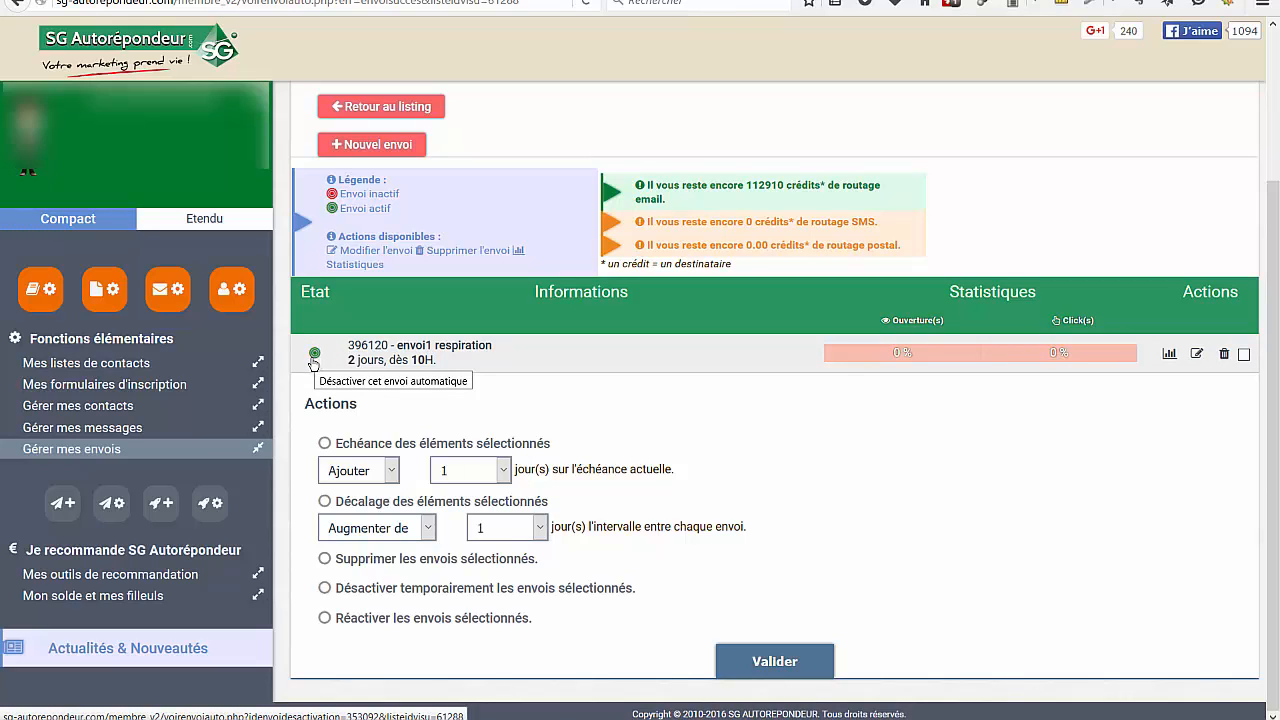
left_click(313, 362)
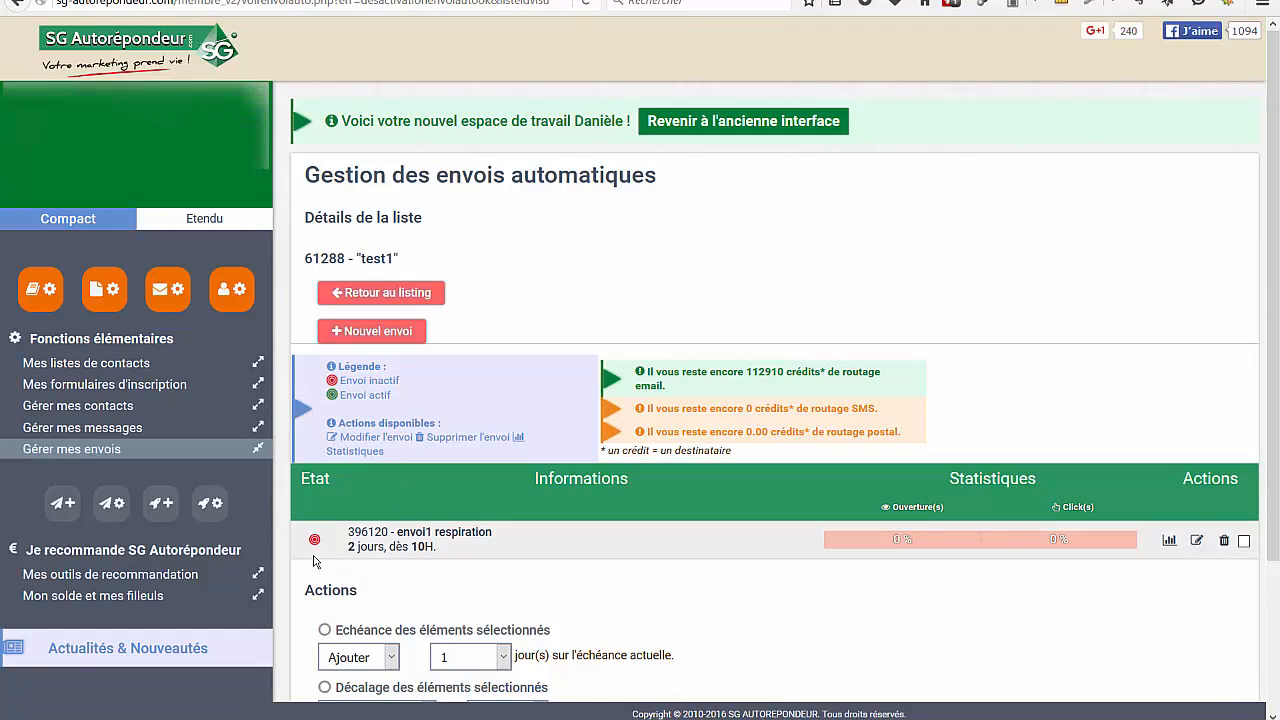
Set the due-date action for selected sends to Retirer 1 day from the current due date
scroll(635, 575, "down", 3)
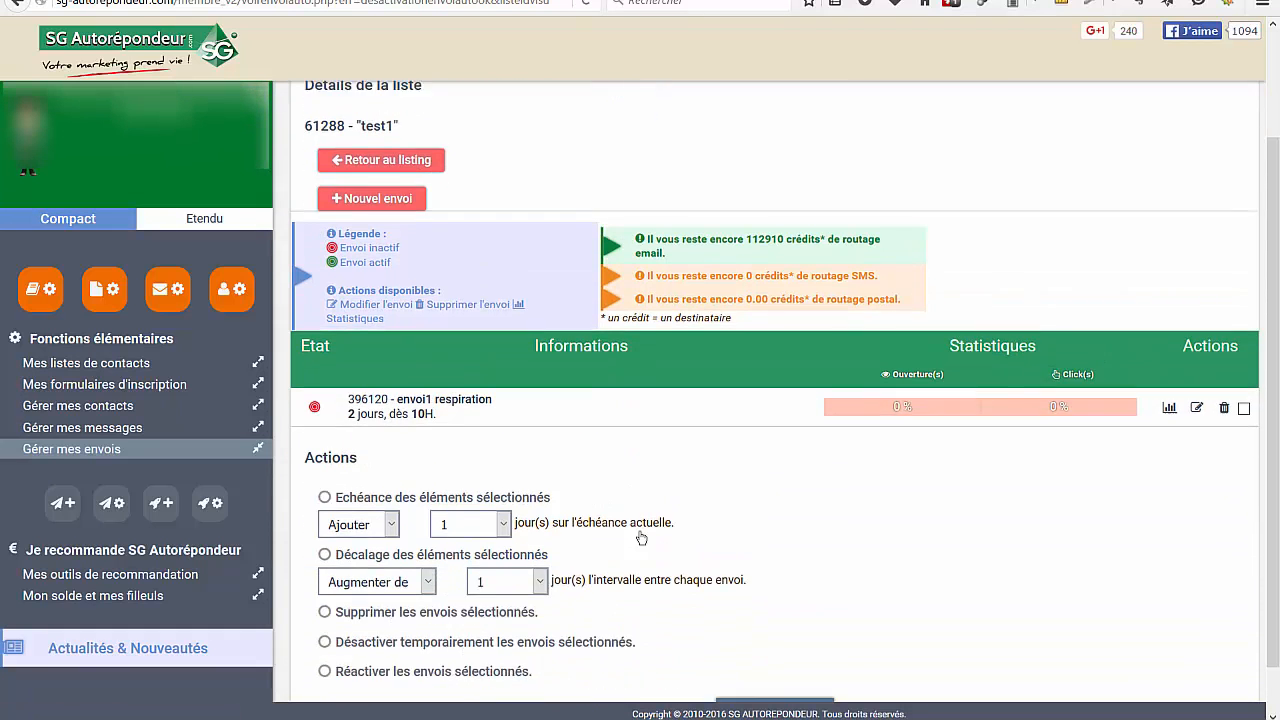
scroll(669, 488, "down", 1)
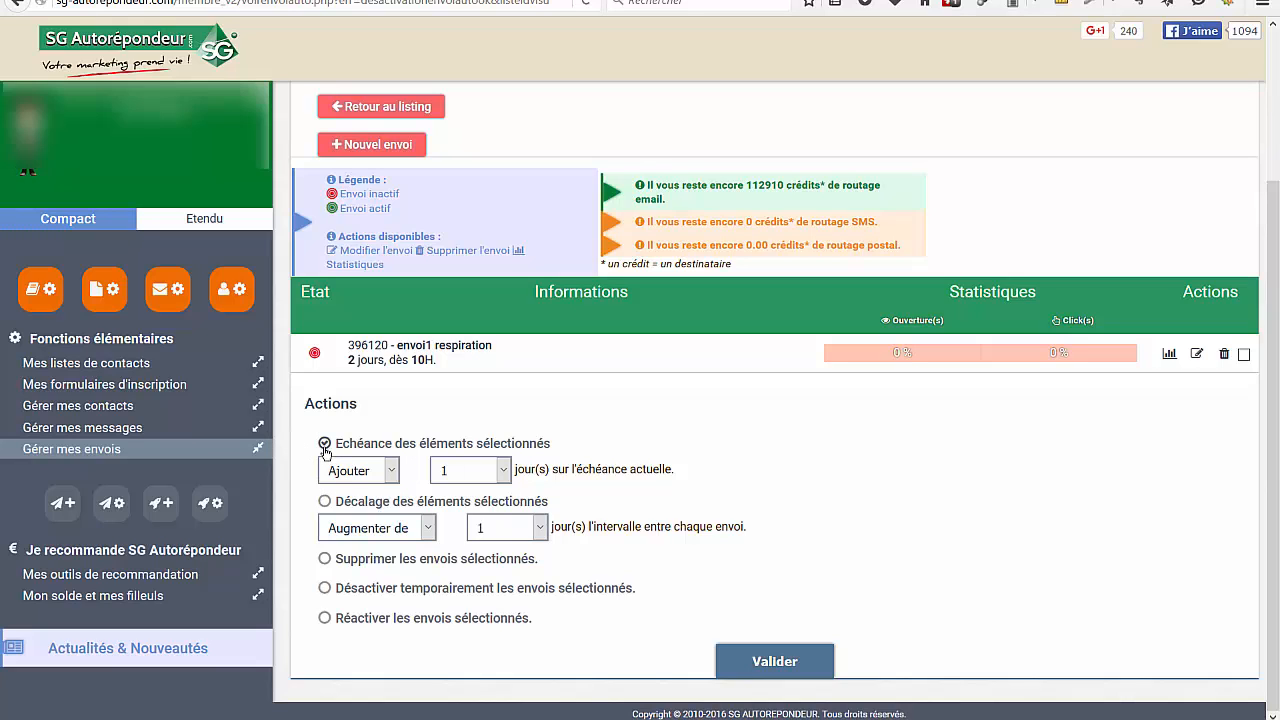
left_click(391, 471)
left_click(358, 510)
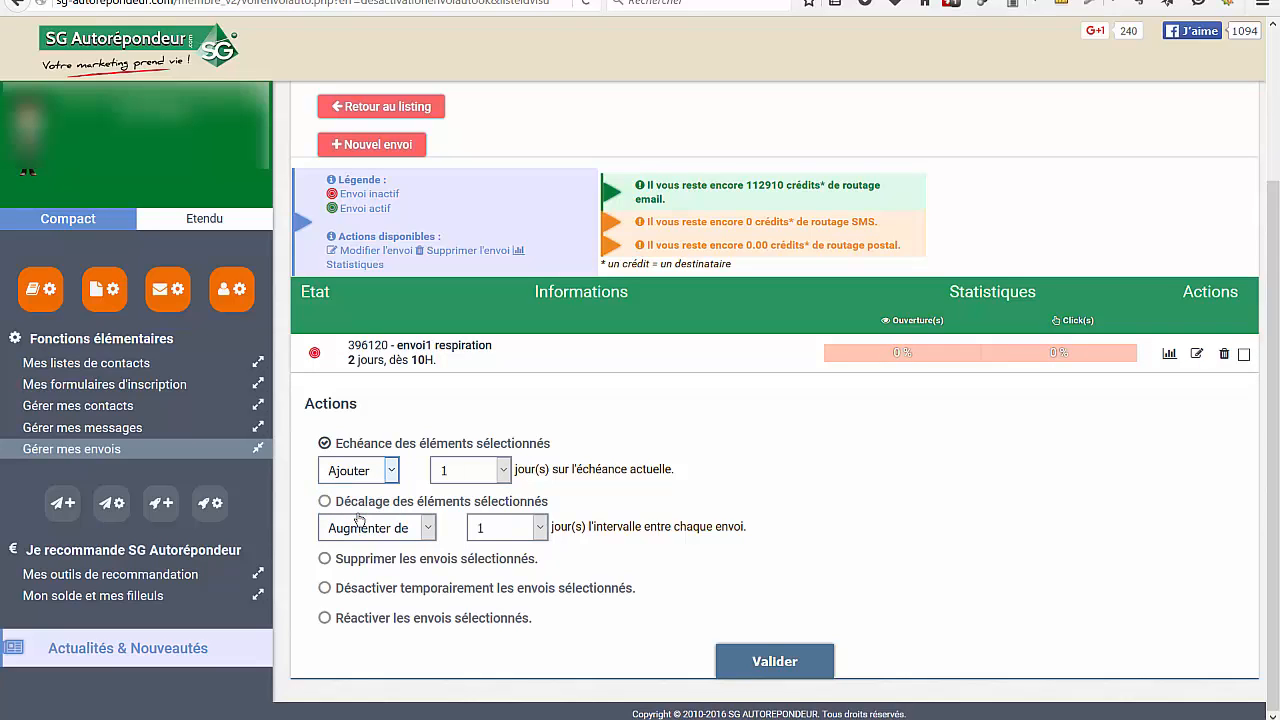
left_click(502, 471)
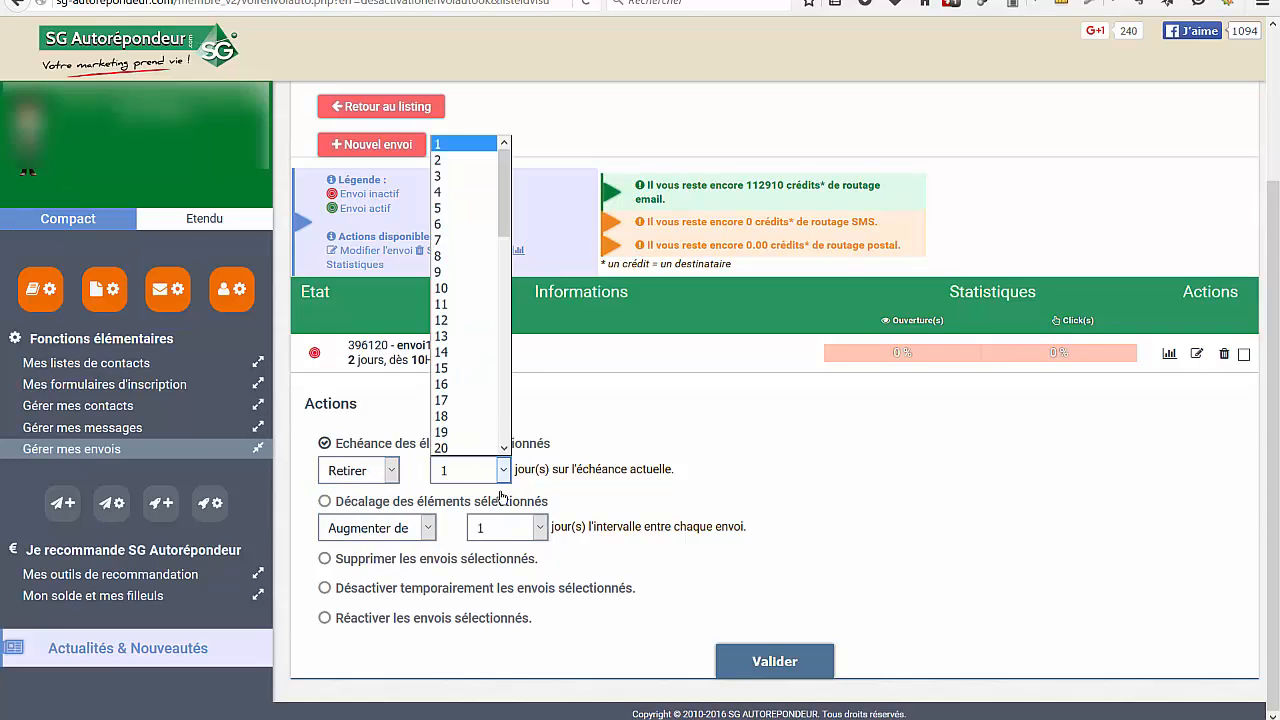
left_click(696, 484)
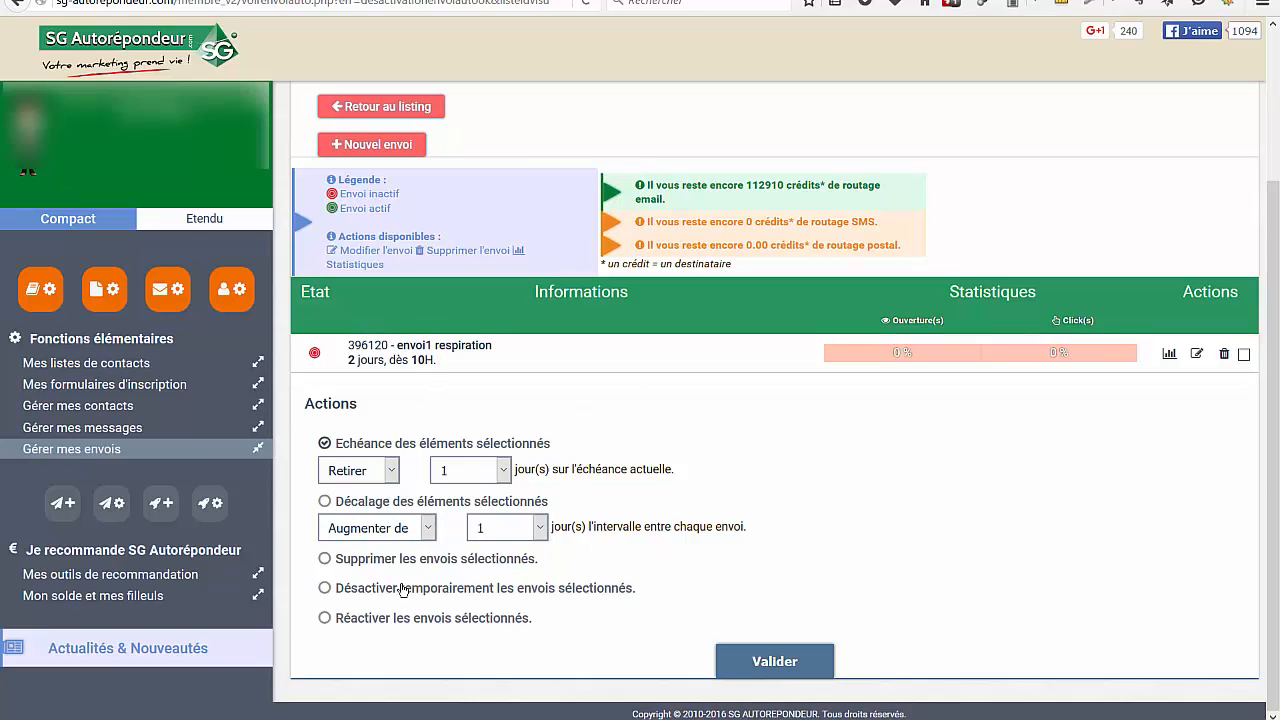
Select the envoi1 respiration send, check the interval-shift options for selected sends, and delete the send from the test1 list
left_click(325, 502)
left_click(1244, 354)
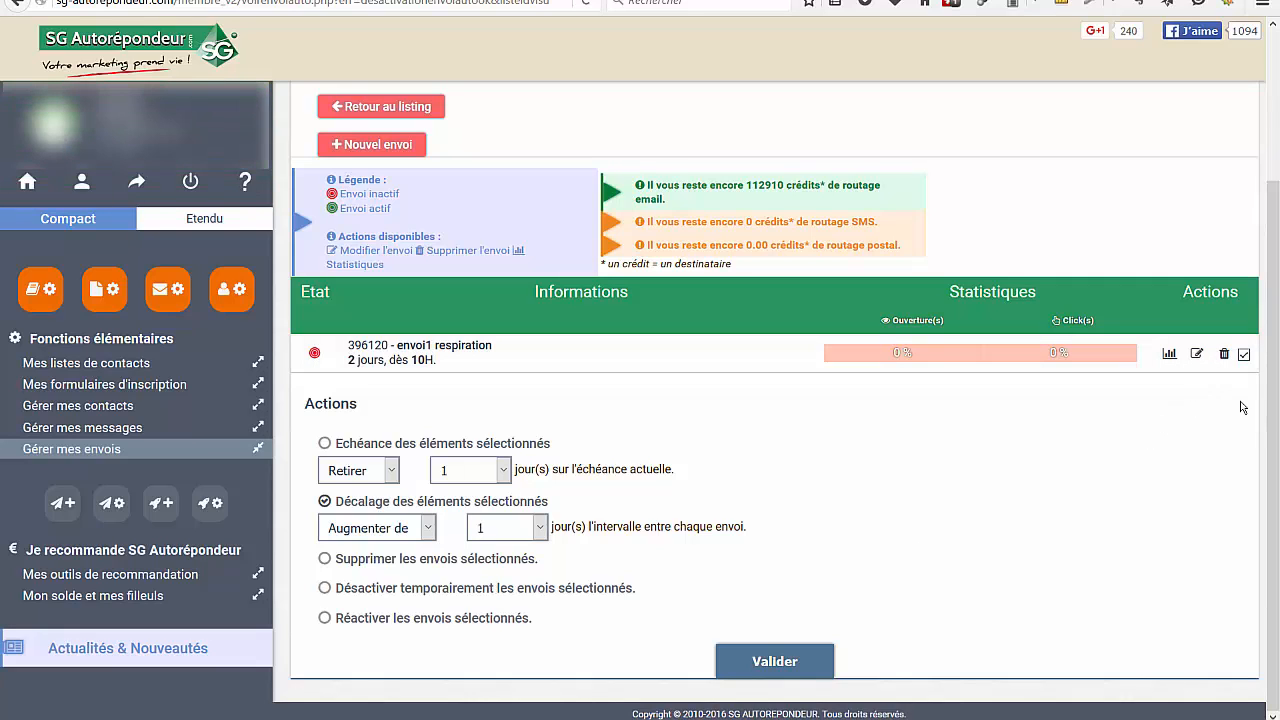
left_click(426, 529)
left_click(426, 529)
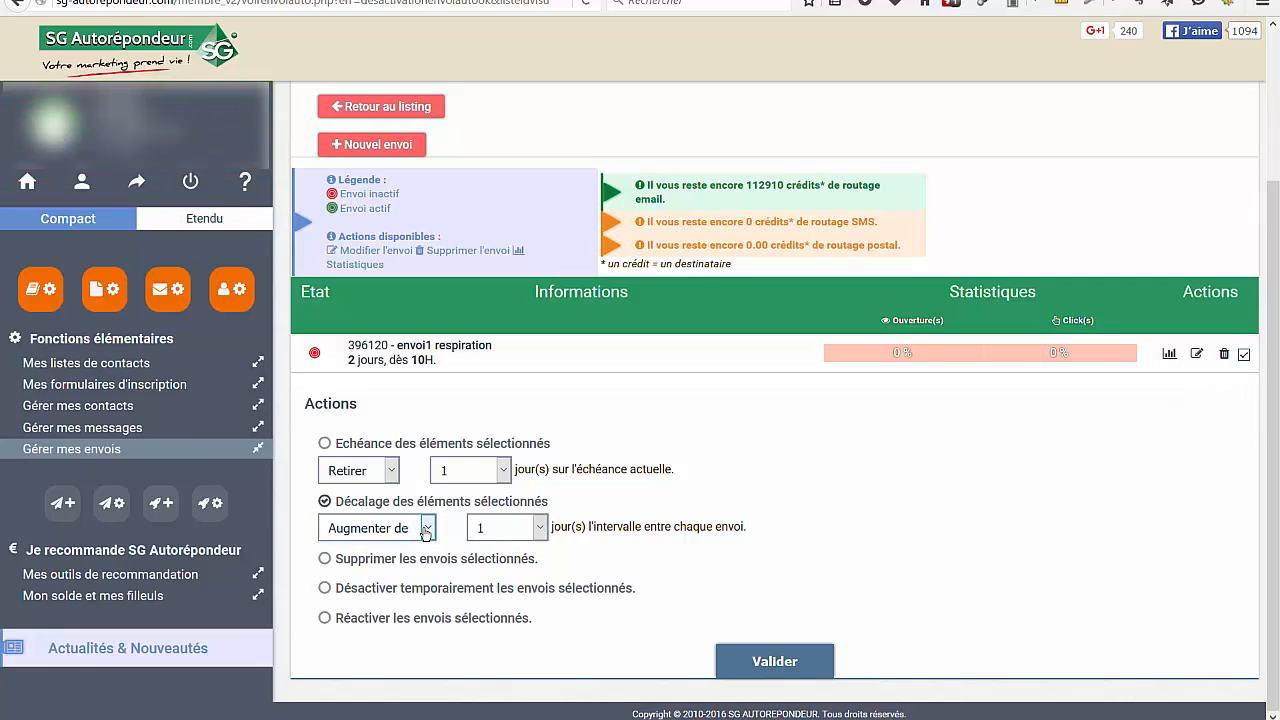
left_click(540, 528)
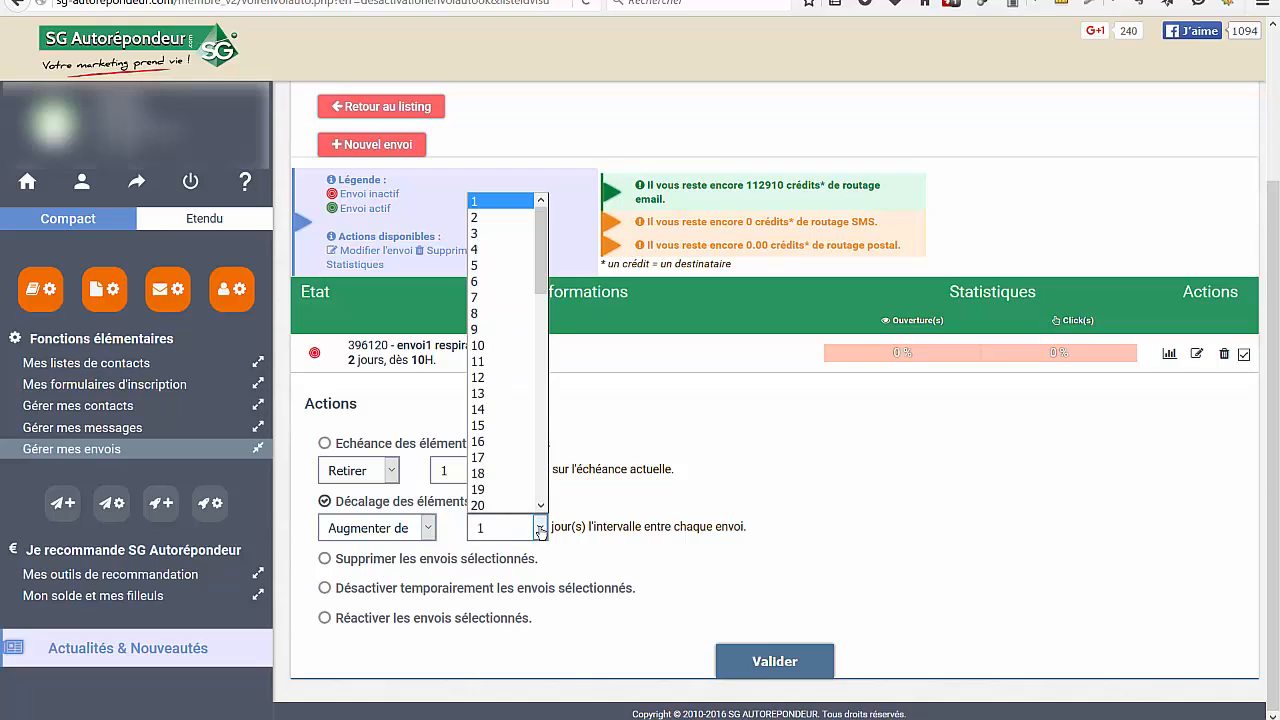
left_click(783, 422)
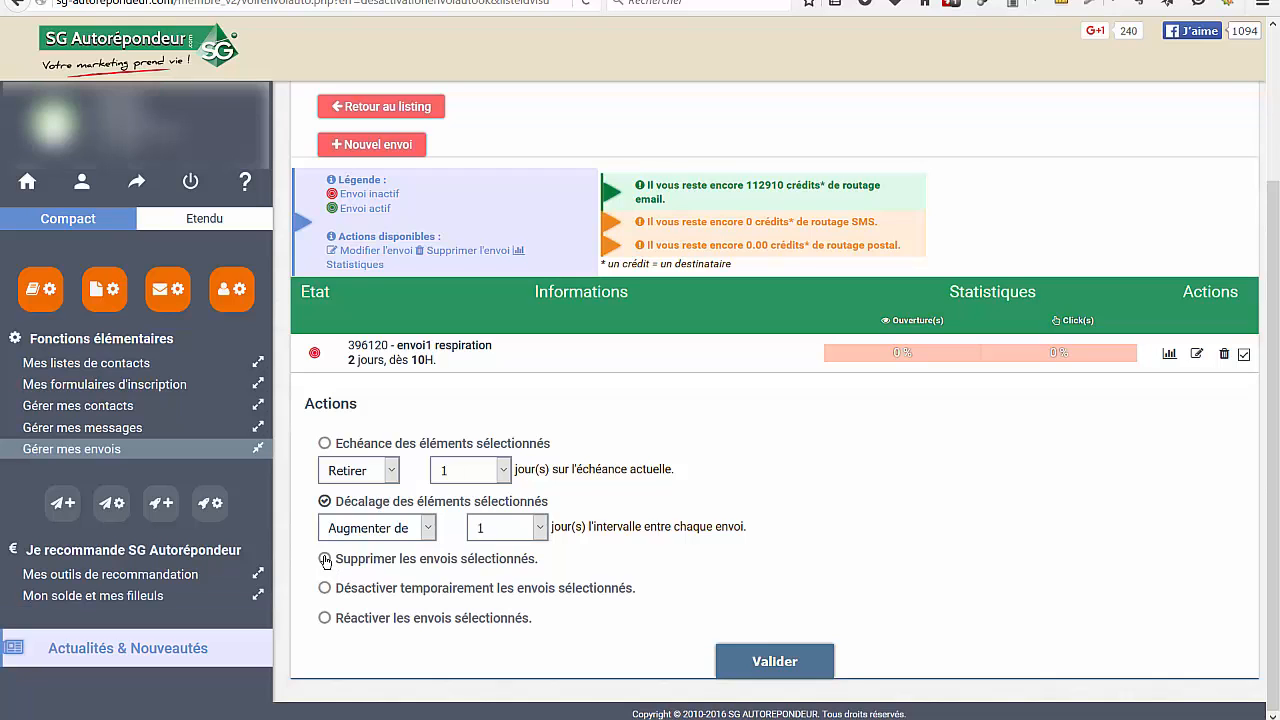
left_click(325, 560)
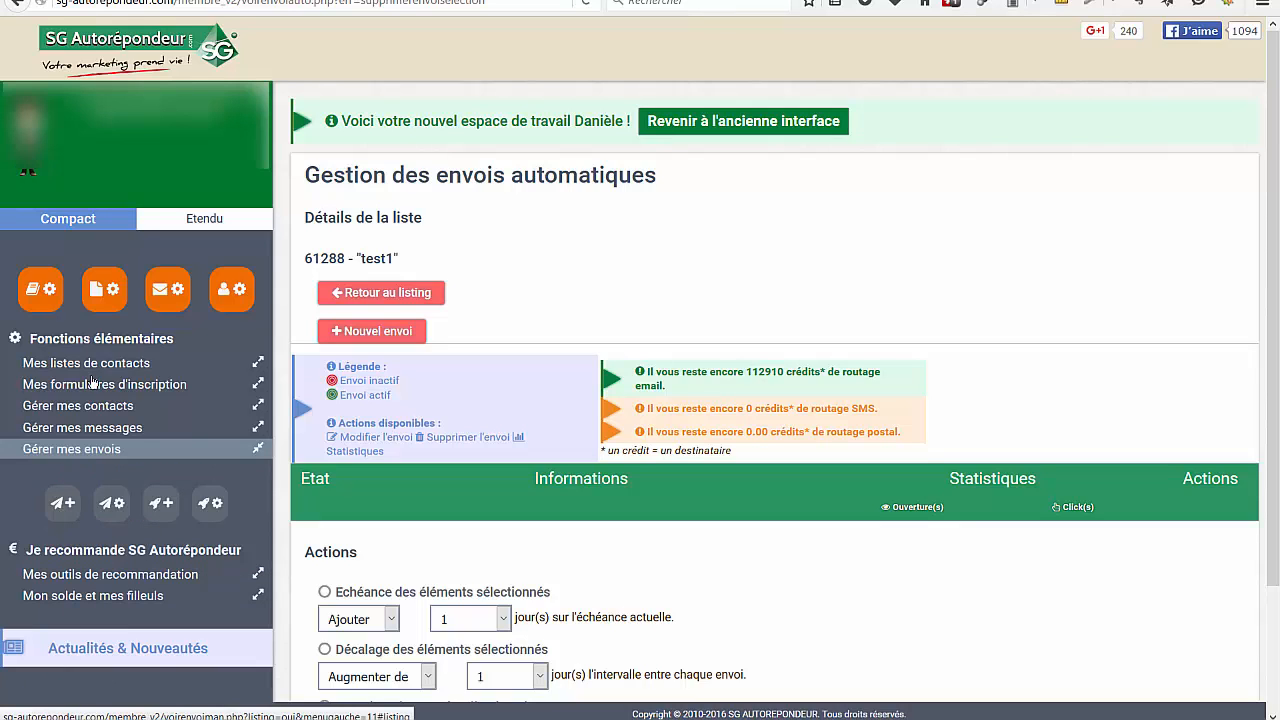
Open message management and try to filter the messages to the test1 list with Envois automatiques uniquement
left_click(170, 292)
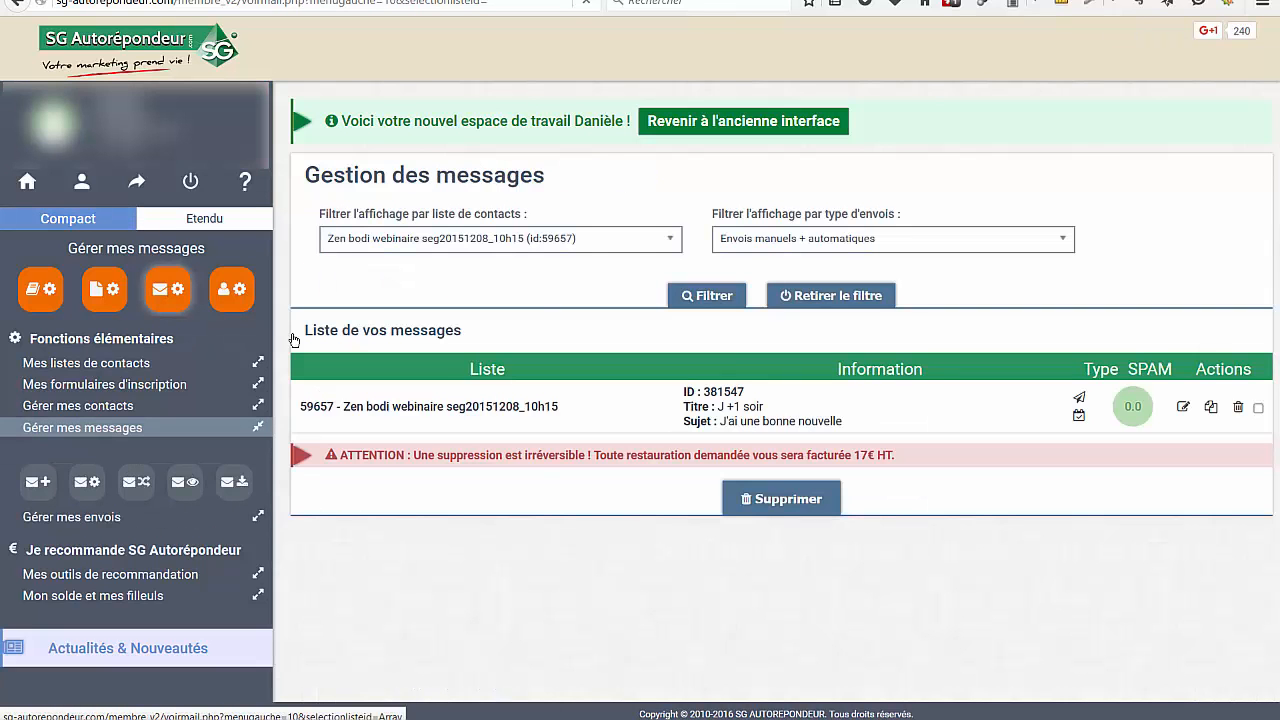
left_click(670, 243)
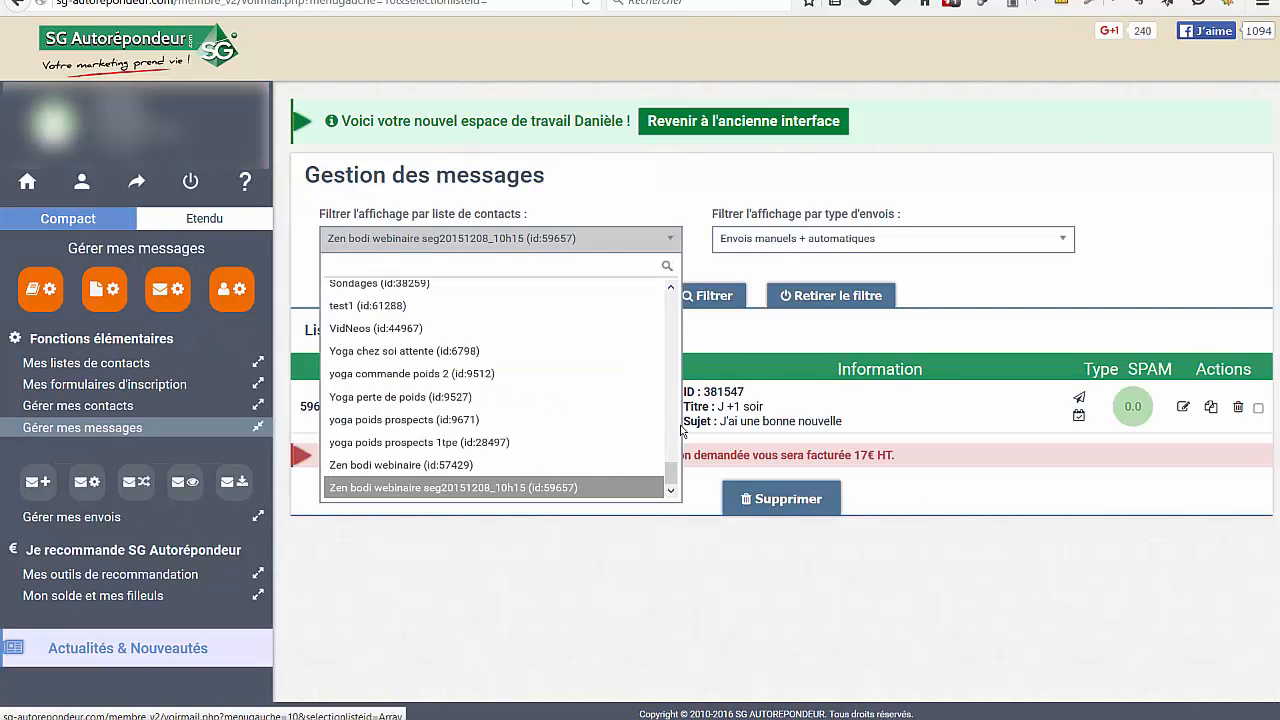
scroll(661, 469, "up", 2)
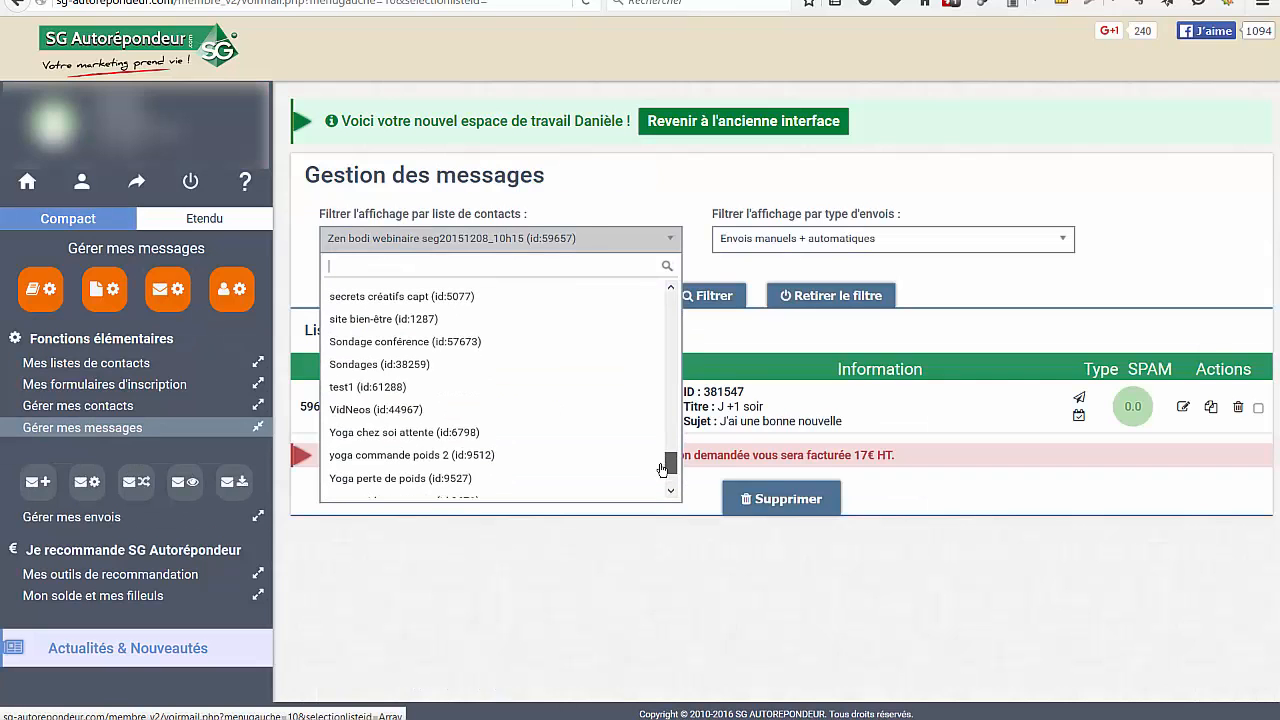
left_click(368, 388)
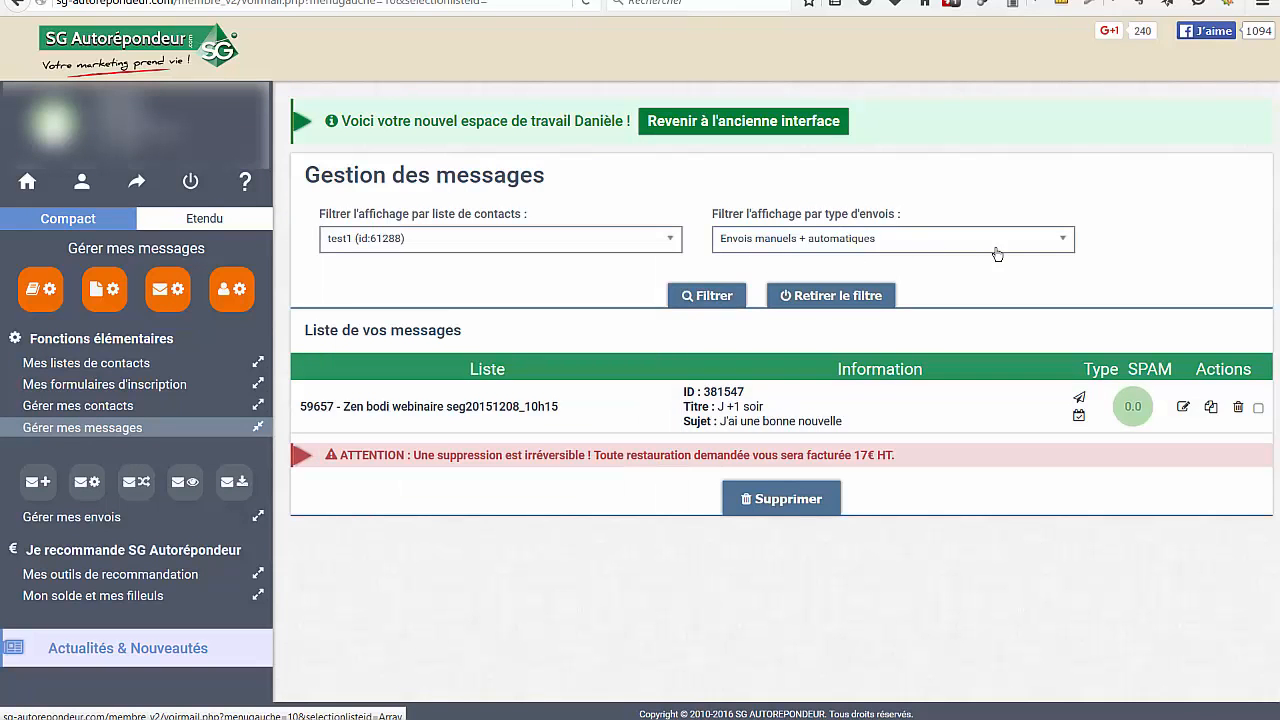
left_click(1061, 241)
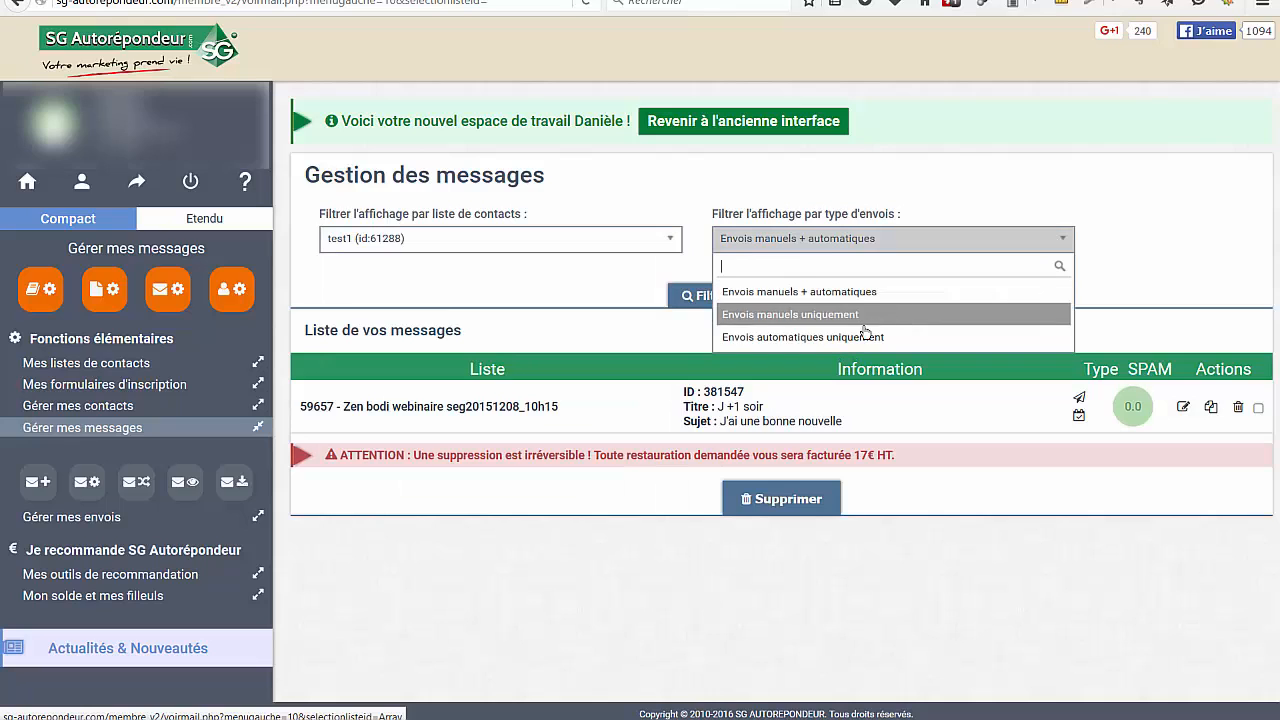
left_click(838, 340)
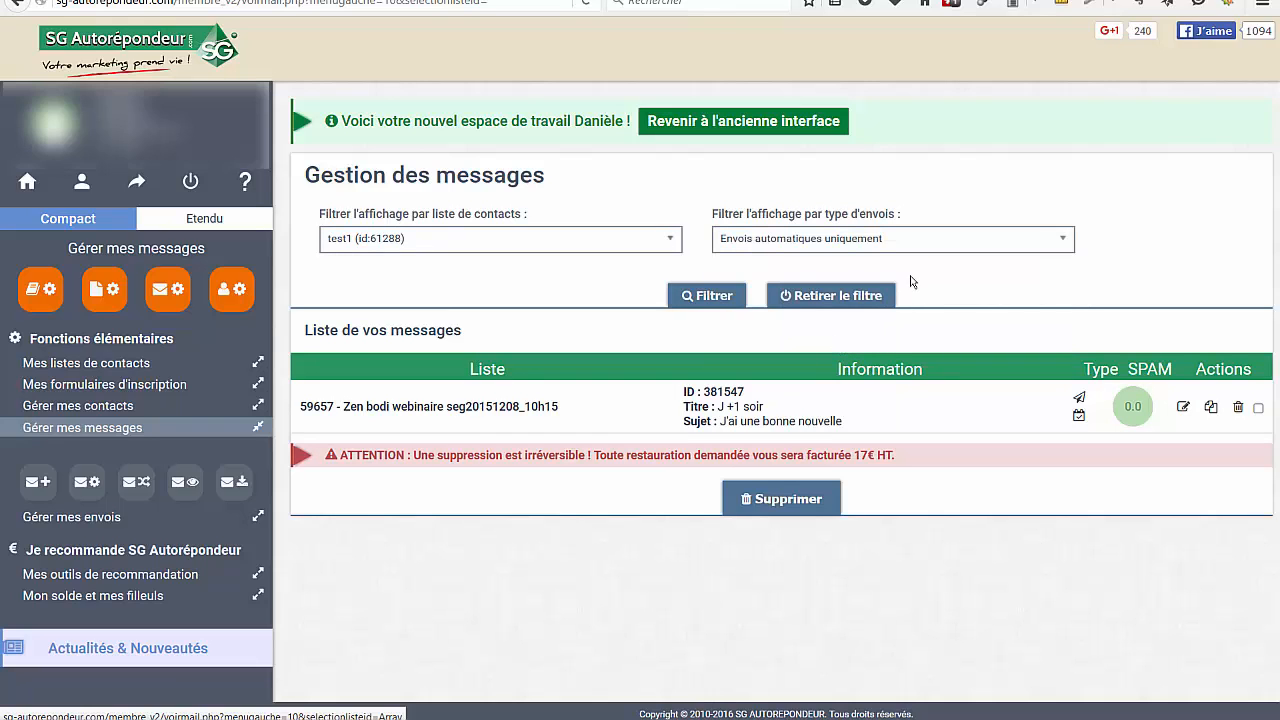
left_click(773, 500)
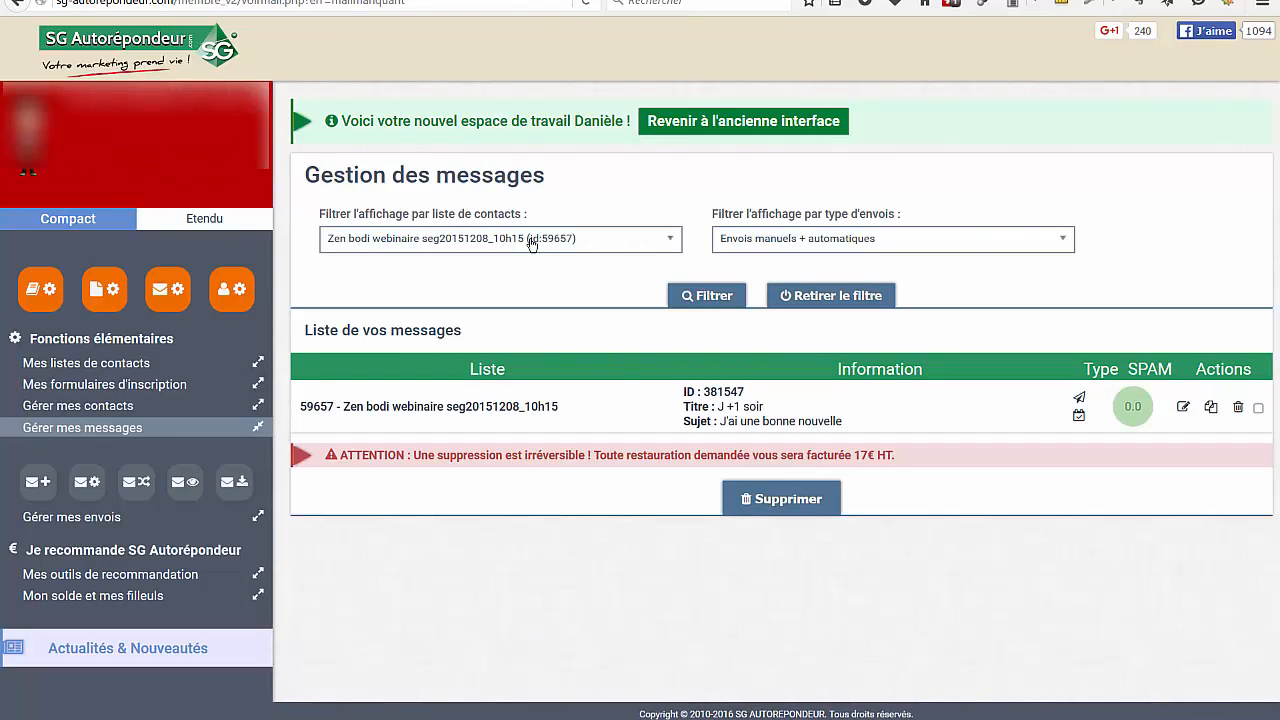
Filter the message list by the test1 contact list, keeping both manual and automatic sends
left_click(673, 247)
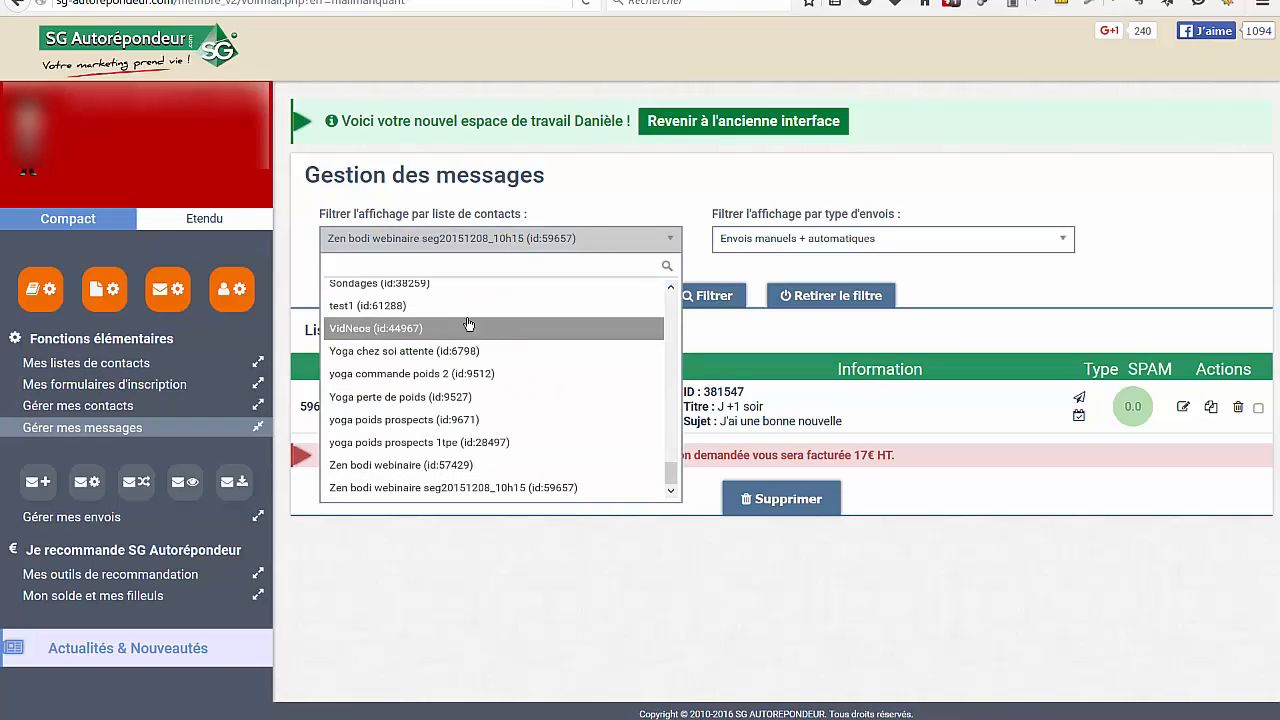
left_click(356, 315)
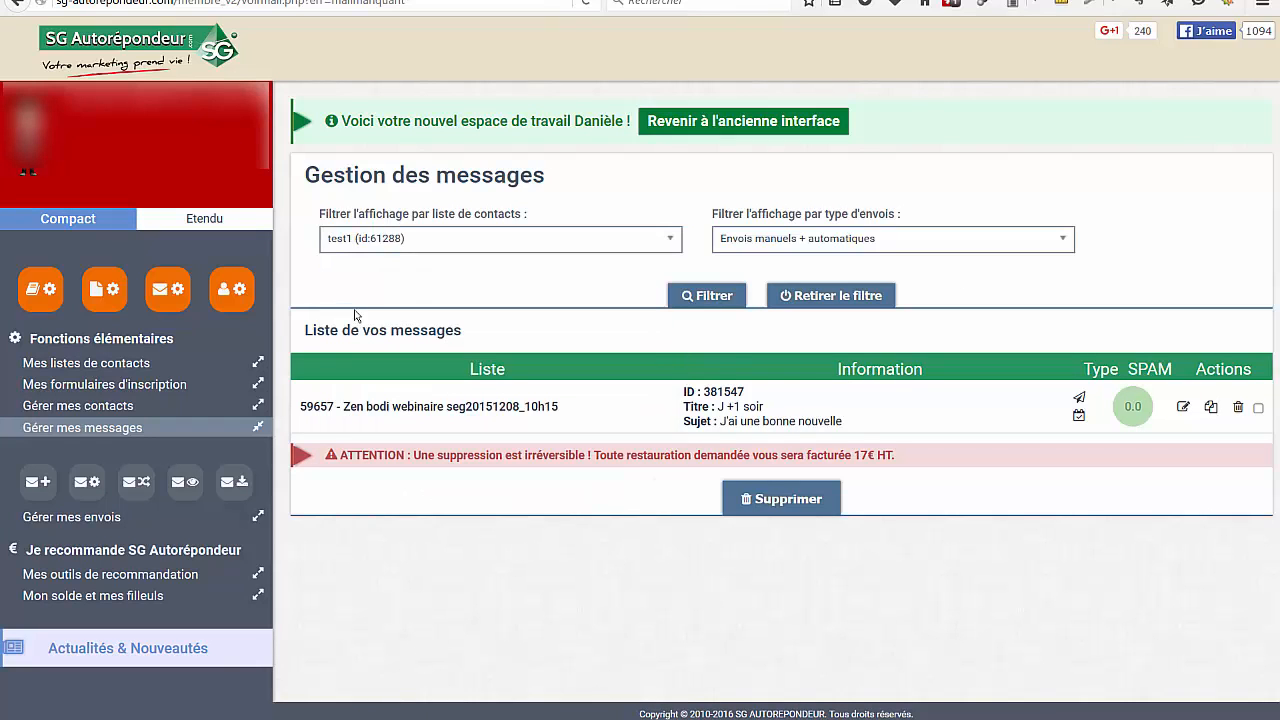
left_click(697, 297)
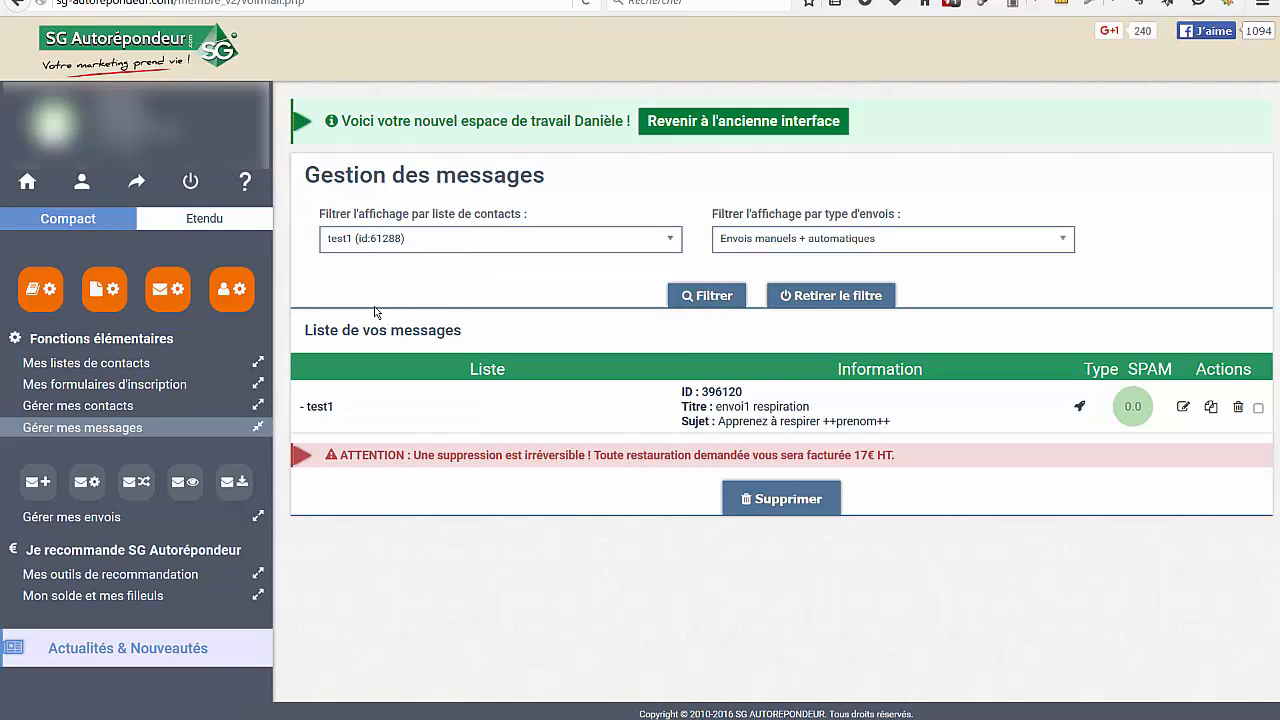
Change the envoi1 respiration message type to Envoi manuel and save the message
left_click(1184, 409)
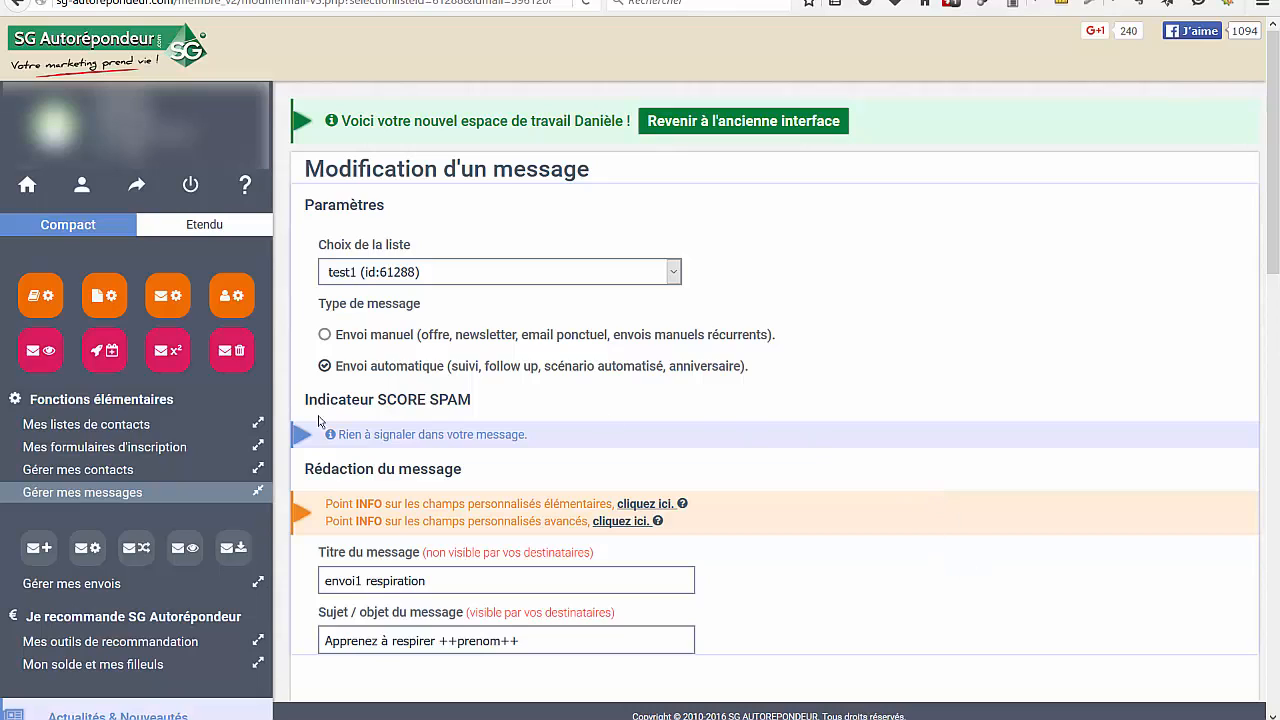
left_click(326, 336)
scroll(1134, 467, "down", 12)
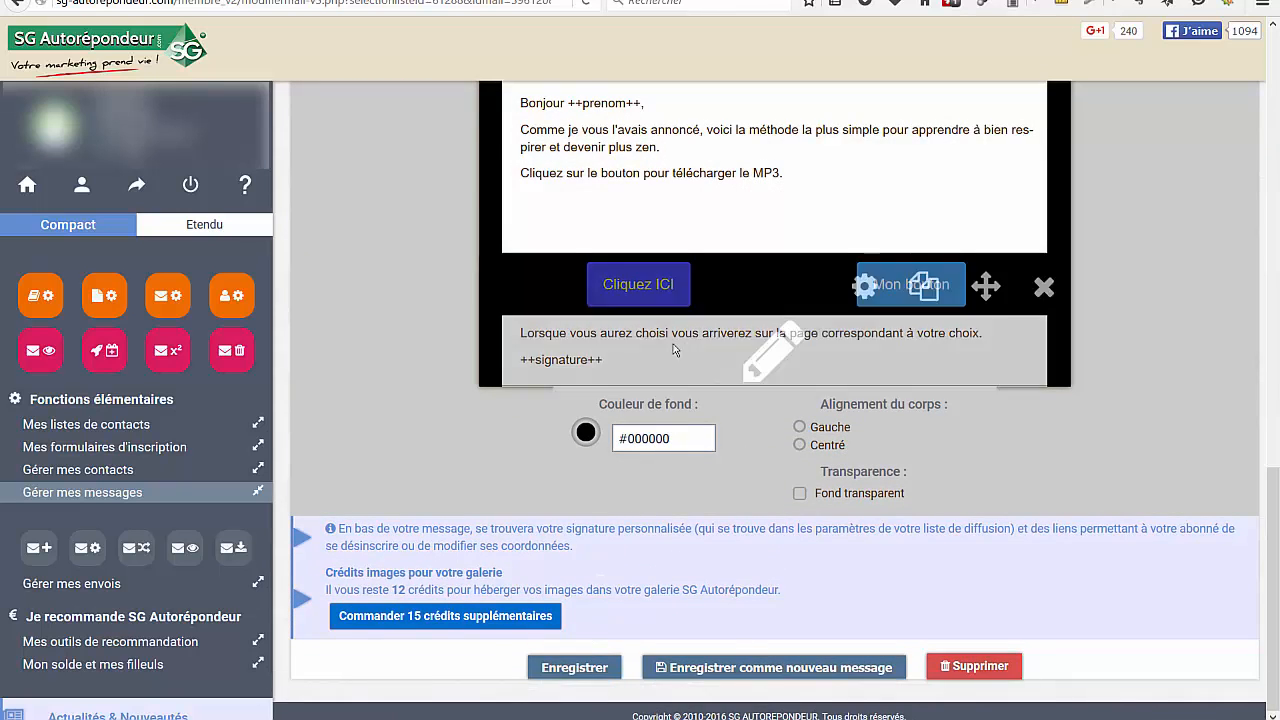
left_click(590, 667)
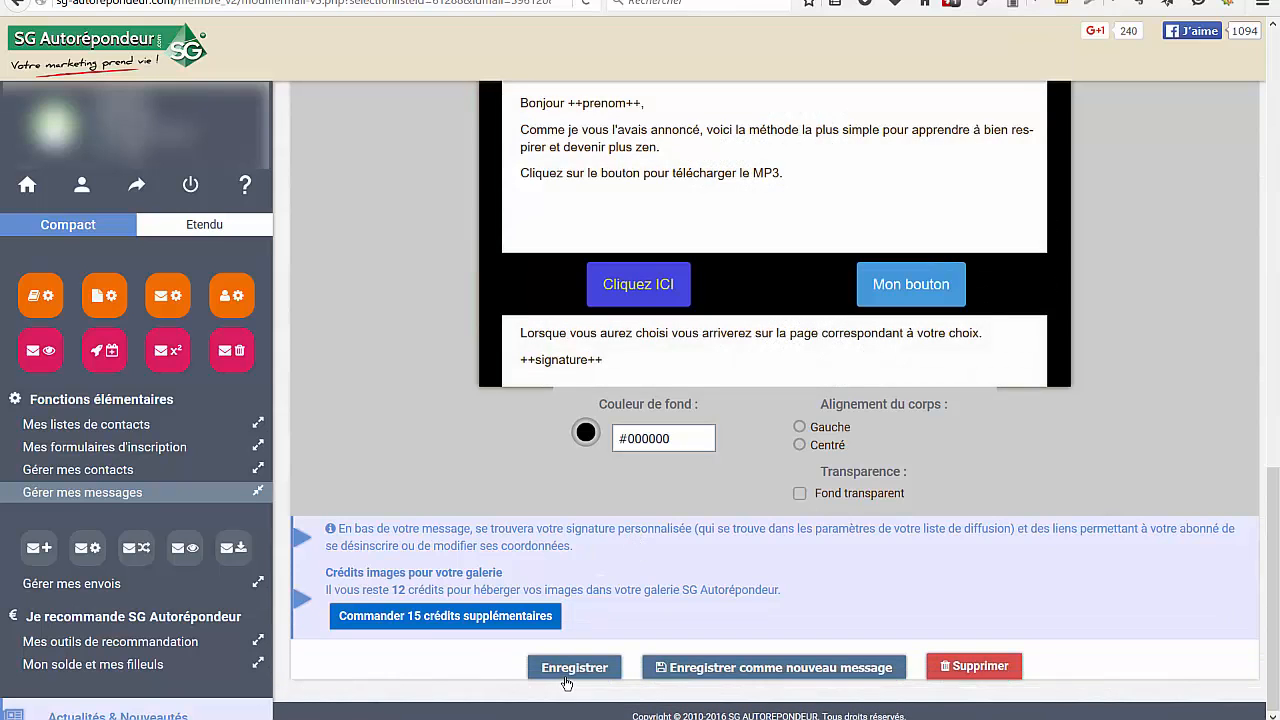
left_click(558, 670)
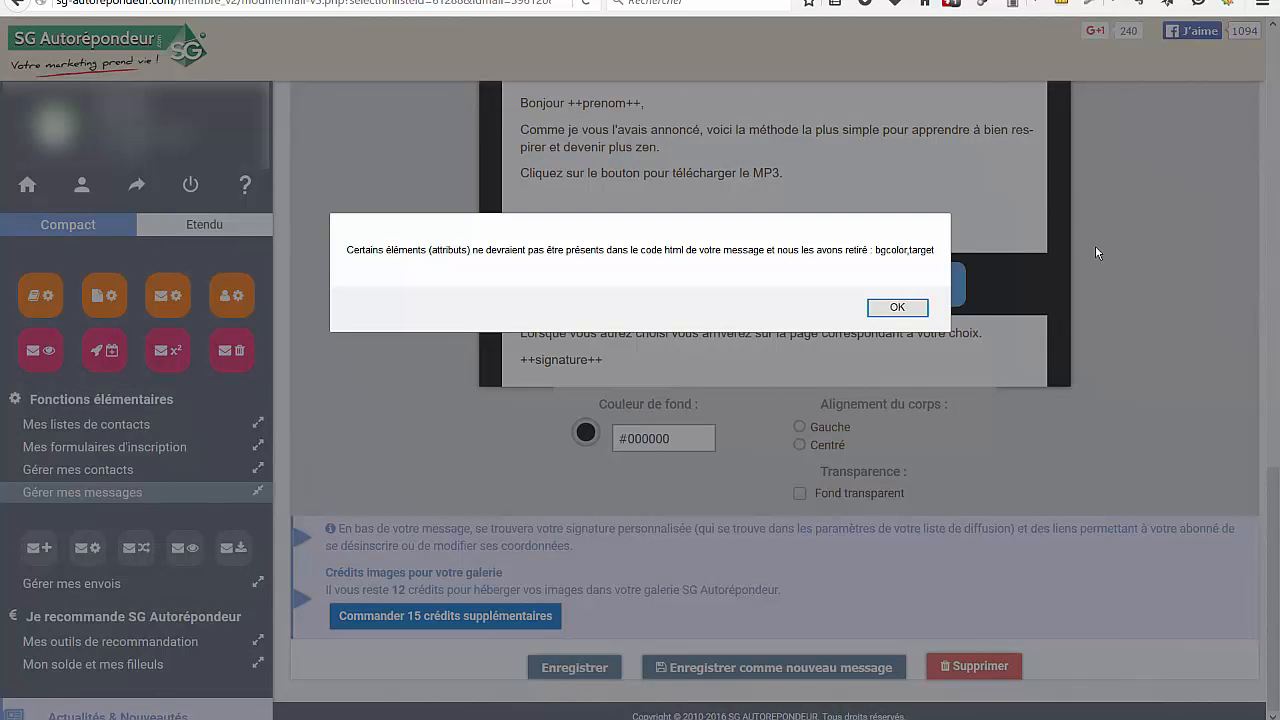
left_click(896, 306)
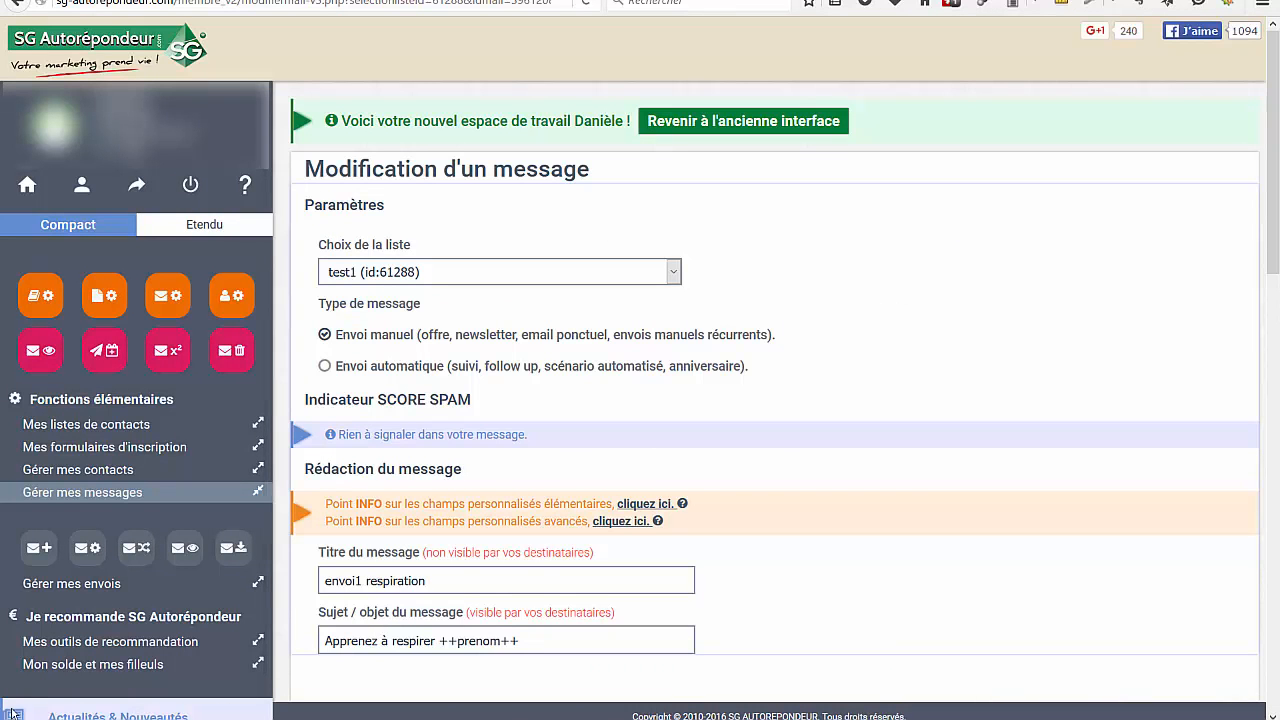
Start a new manual send for the + Prospects Facebook list and choose buziness as its message
left_click(47, 587)
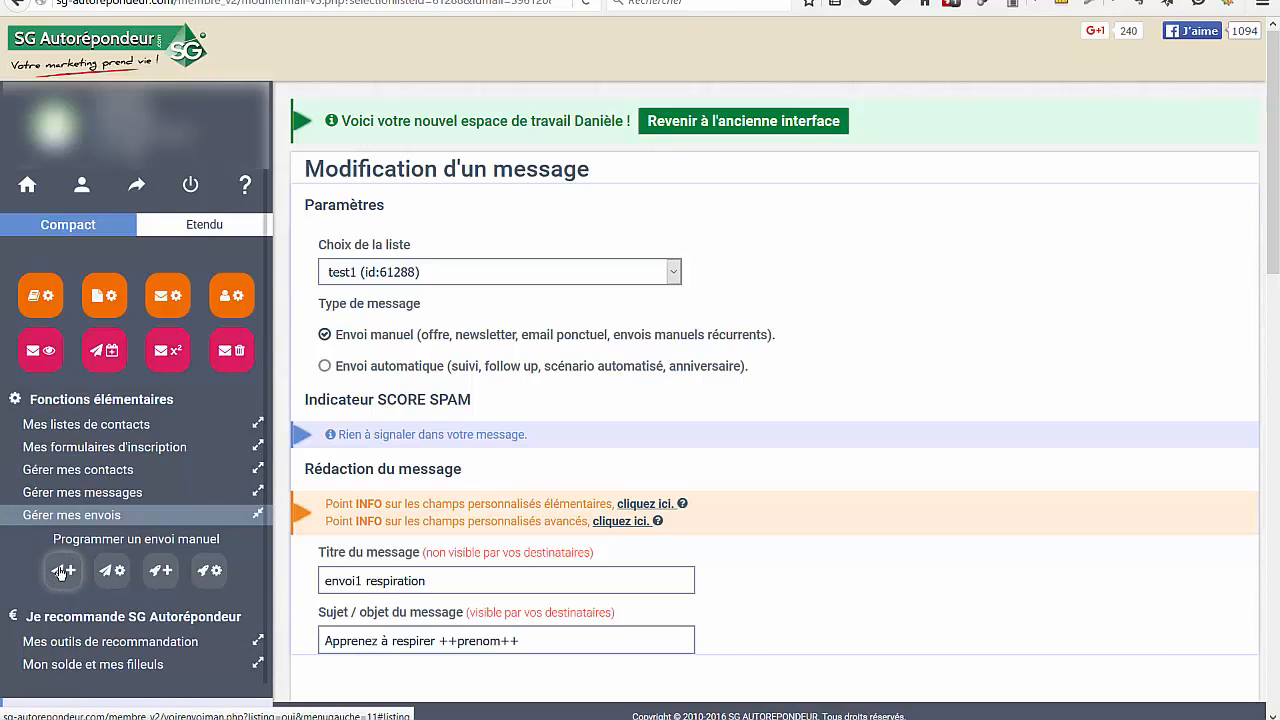
left_click(62, 571)
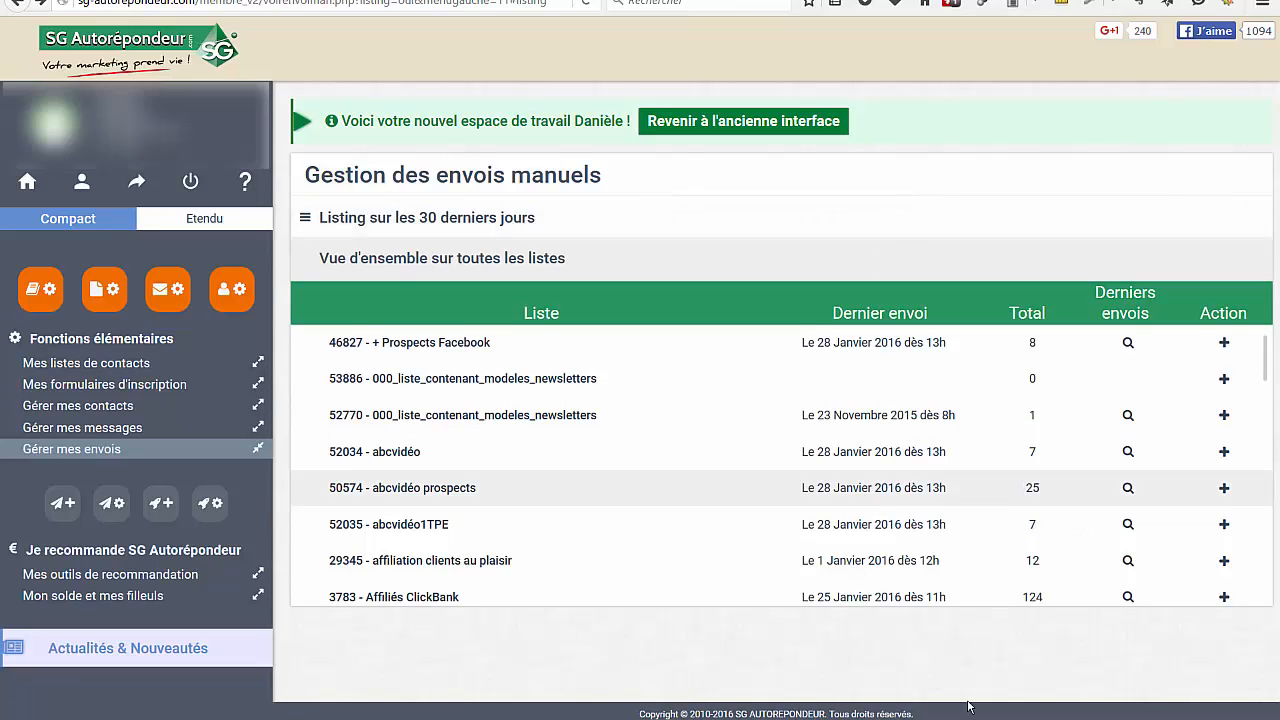
left_click(1223, 344)
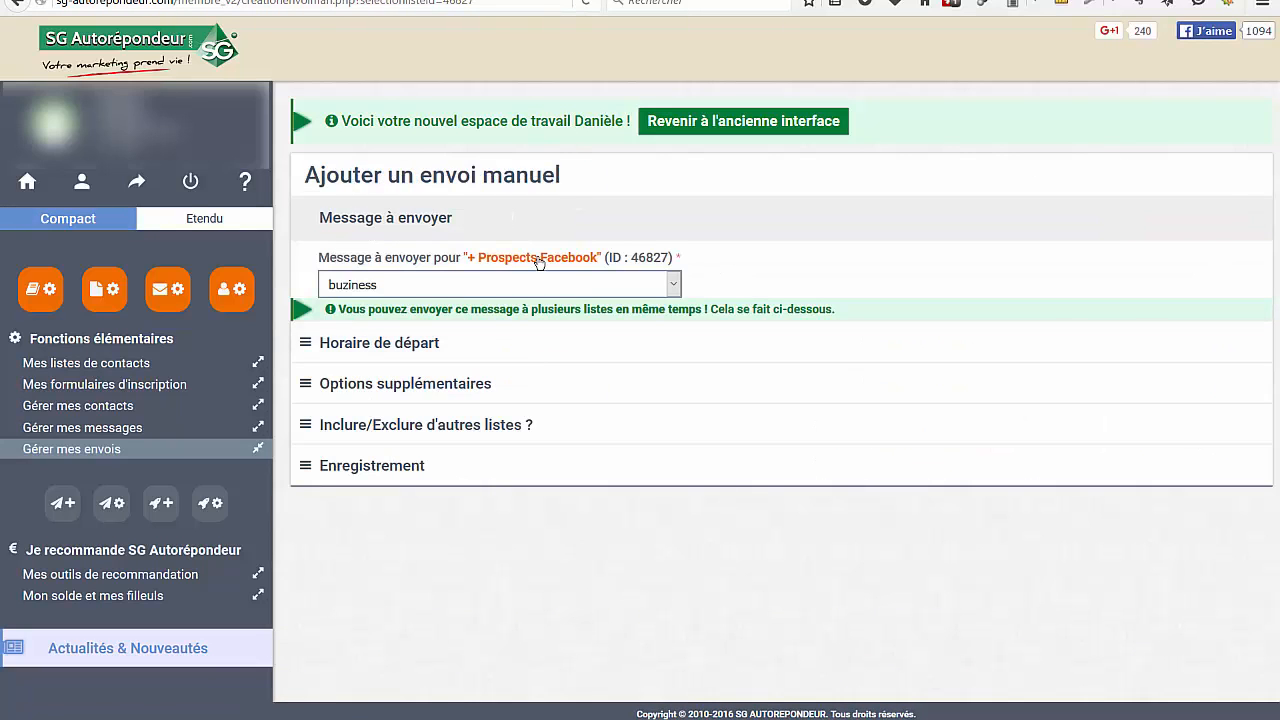
left_click(674, 287)
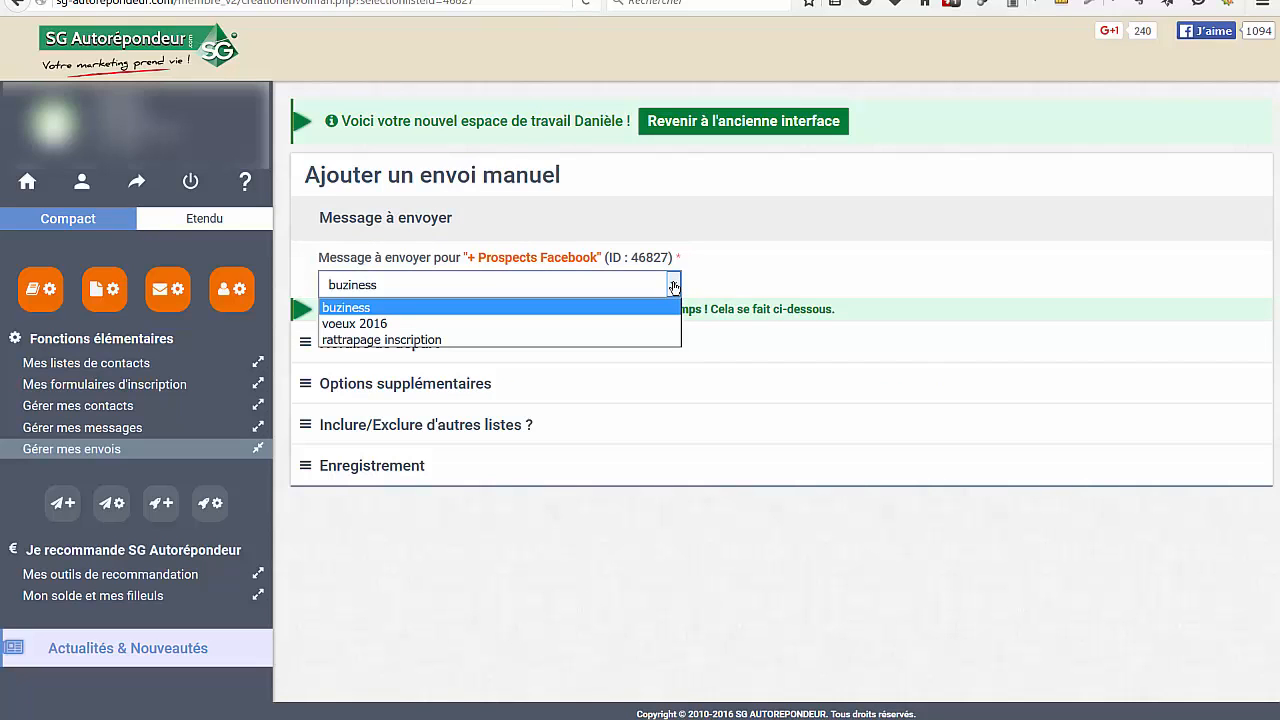
left_click(338, 311)
Set the manual send's departure to the precise date 31/01/2016, starting from 20 H
left_click(307, 347)
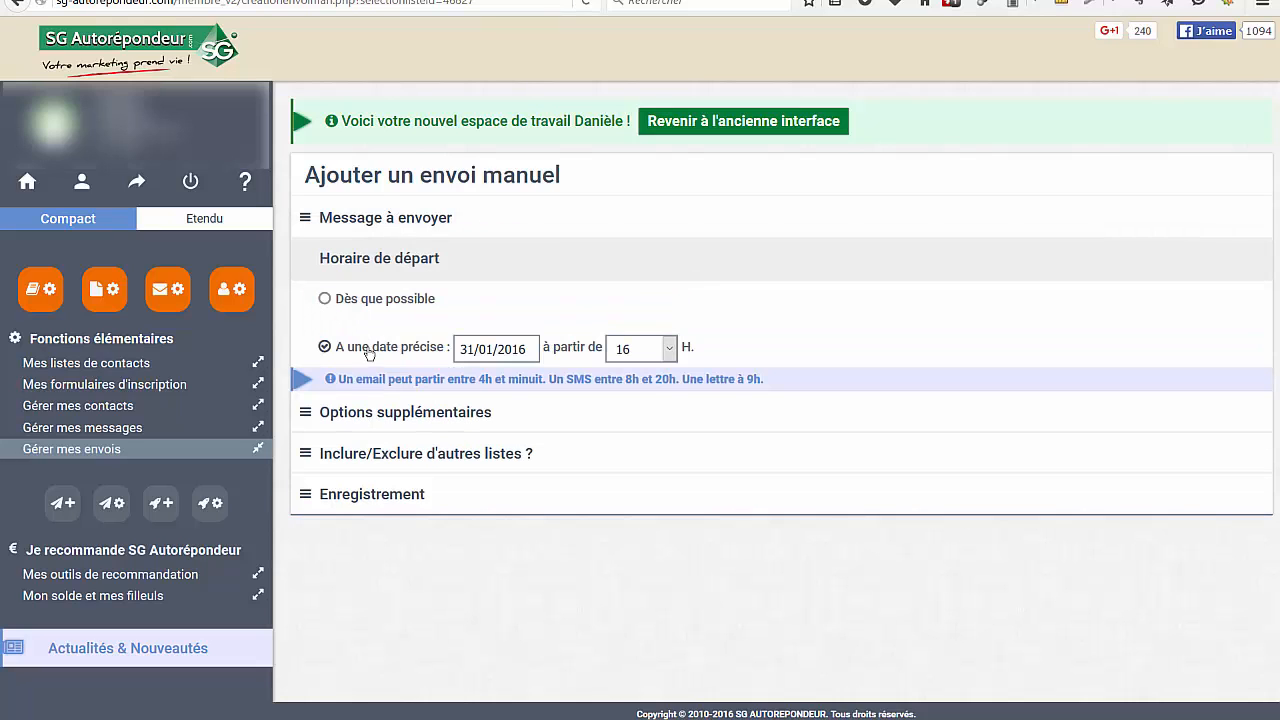
left_click(670, 348)
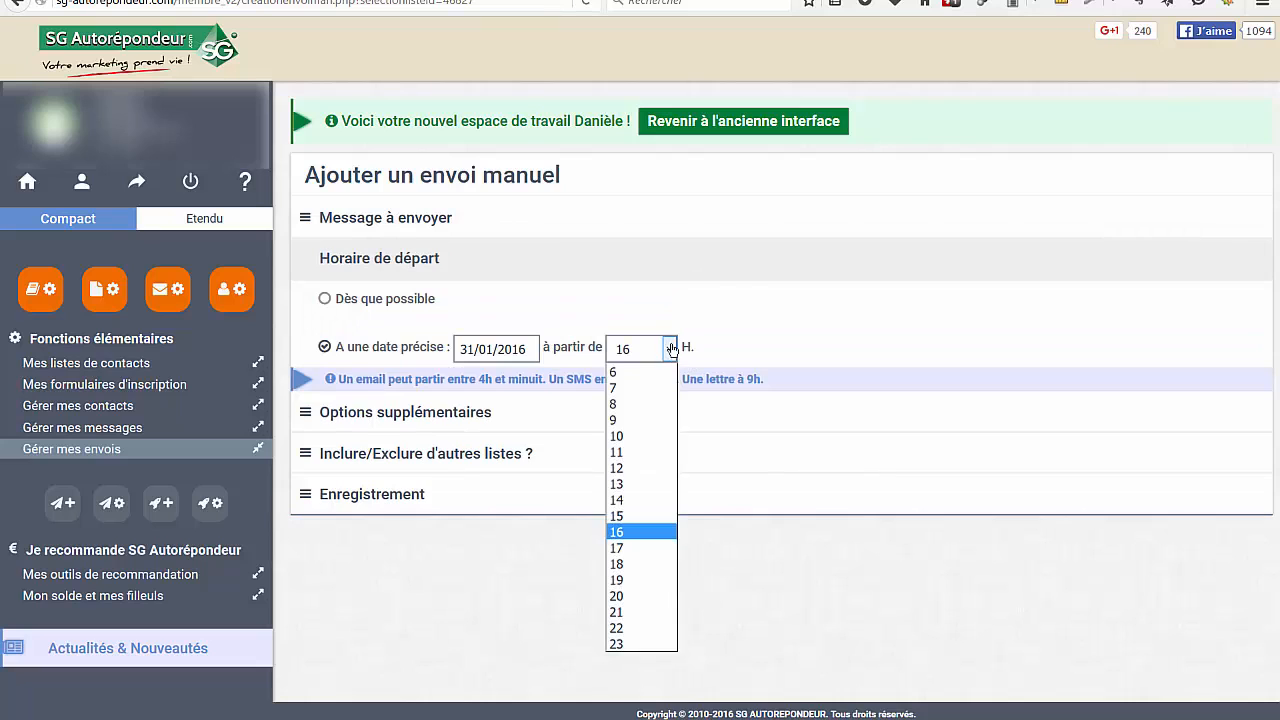
left_click(630, 596)
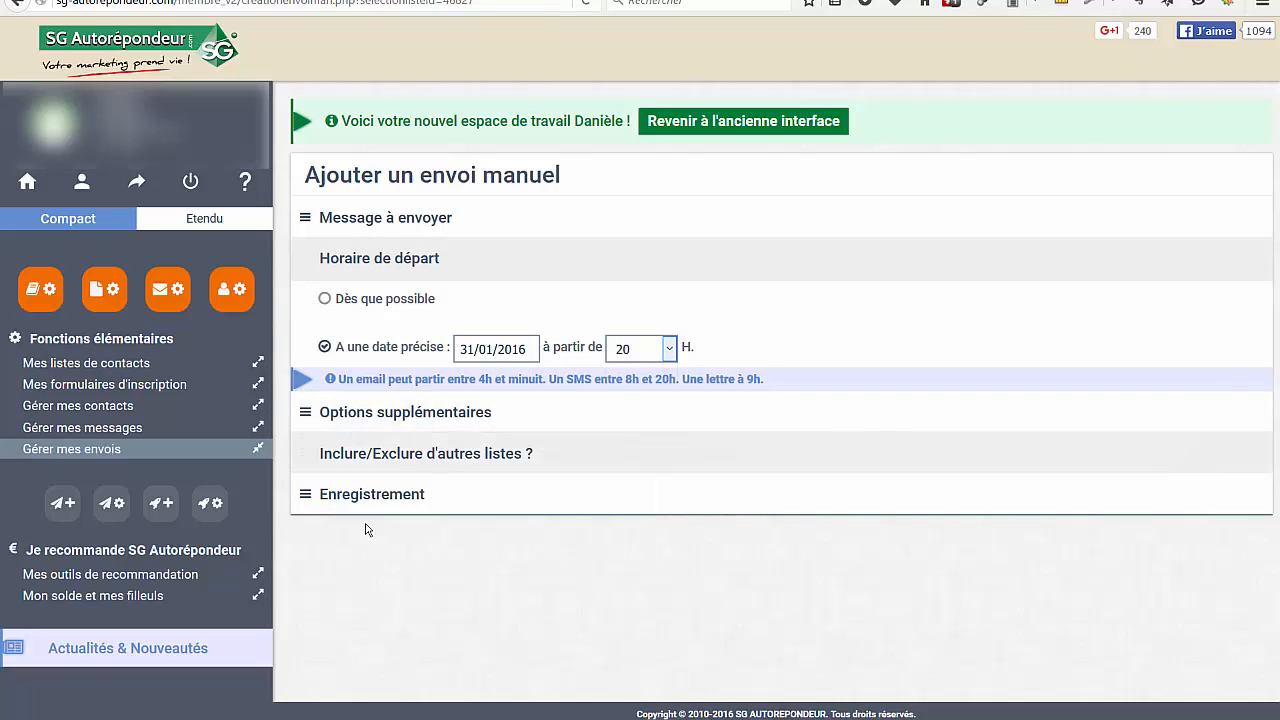
Enable click statistics on the links and configure the exclusion of recently registered subscribers under the special sending conditions
left_click(308, 413)
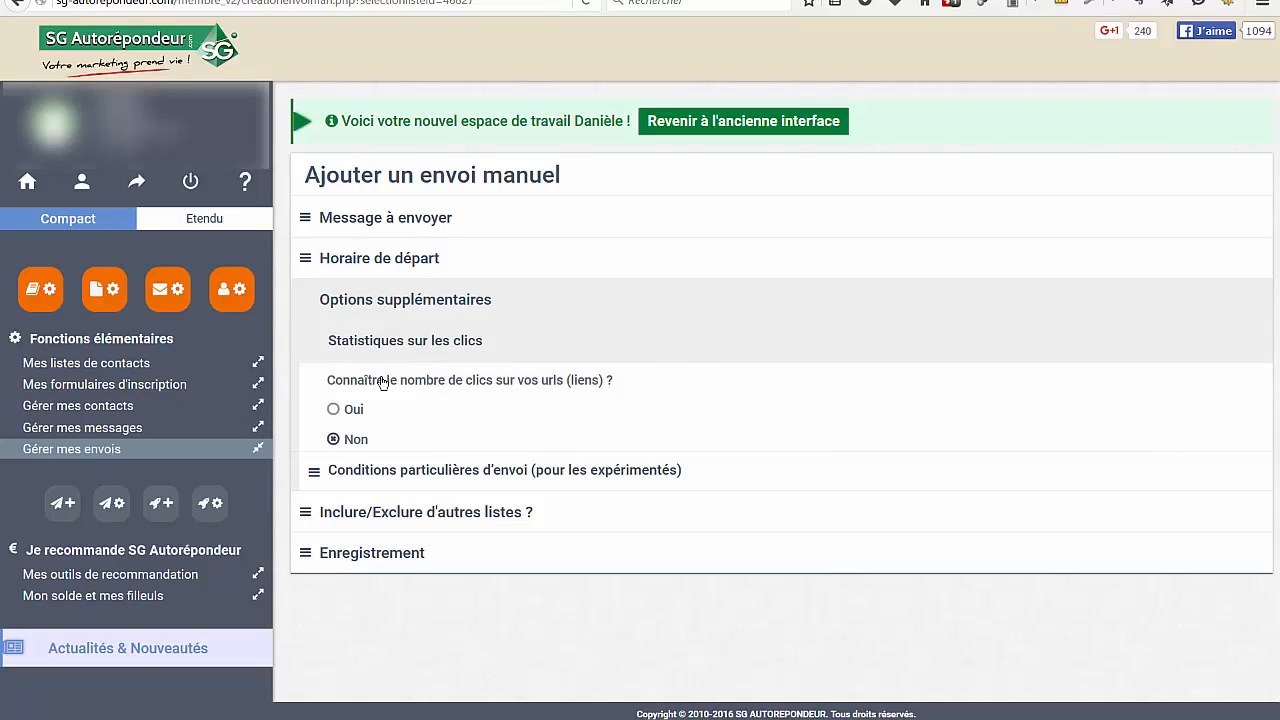
left_click(334, 411)
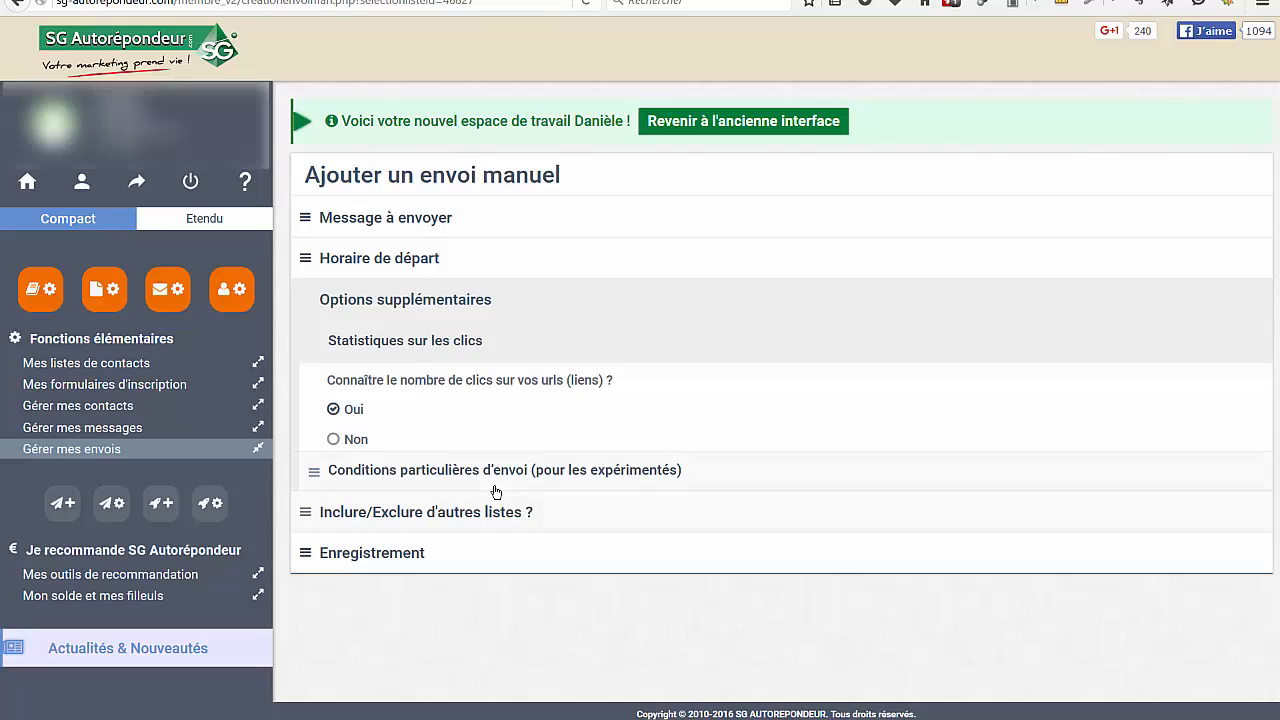
left_click(322, 474)
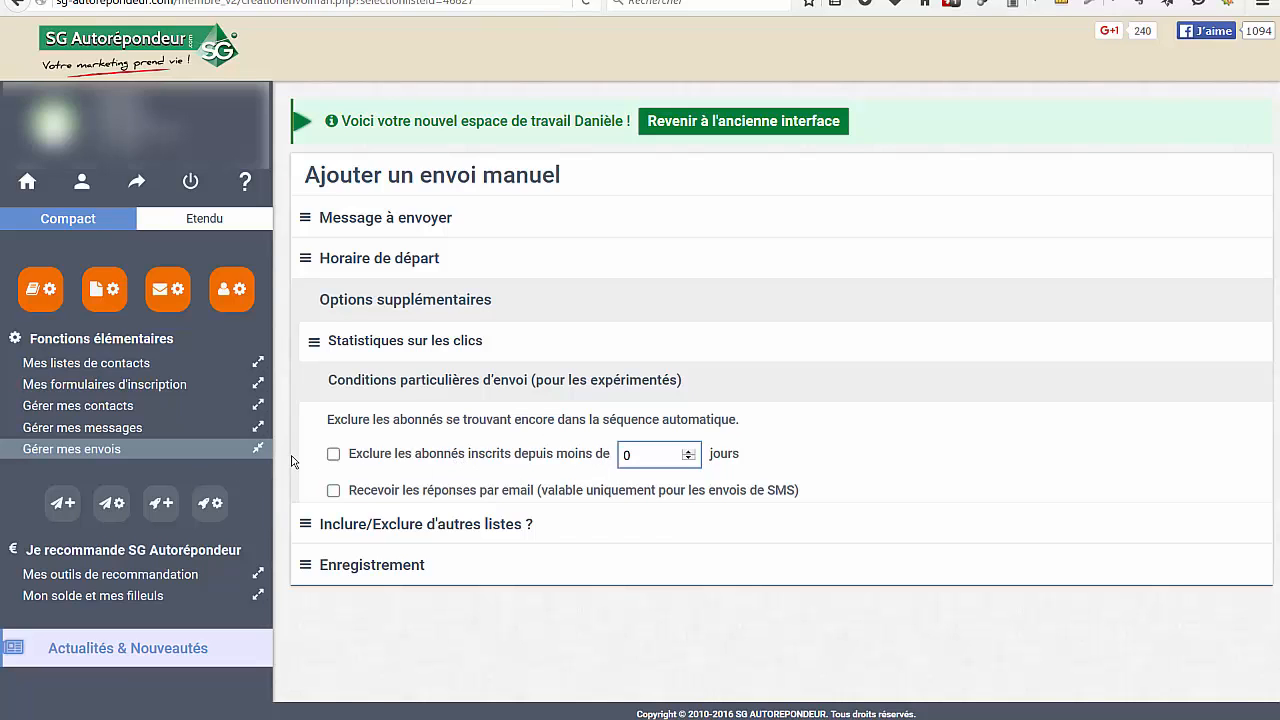
left_click(334, 455)
left_click(687, 451)
left_click(687, 451)
left_click(687, 451)
Include the abcvidéo1TPE and Affiliés MLM lists in the manual send and save it
left_click(315, 530)
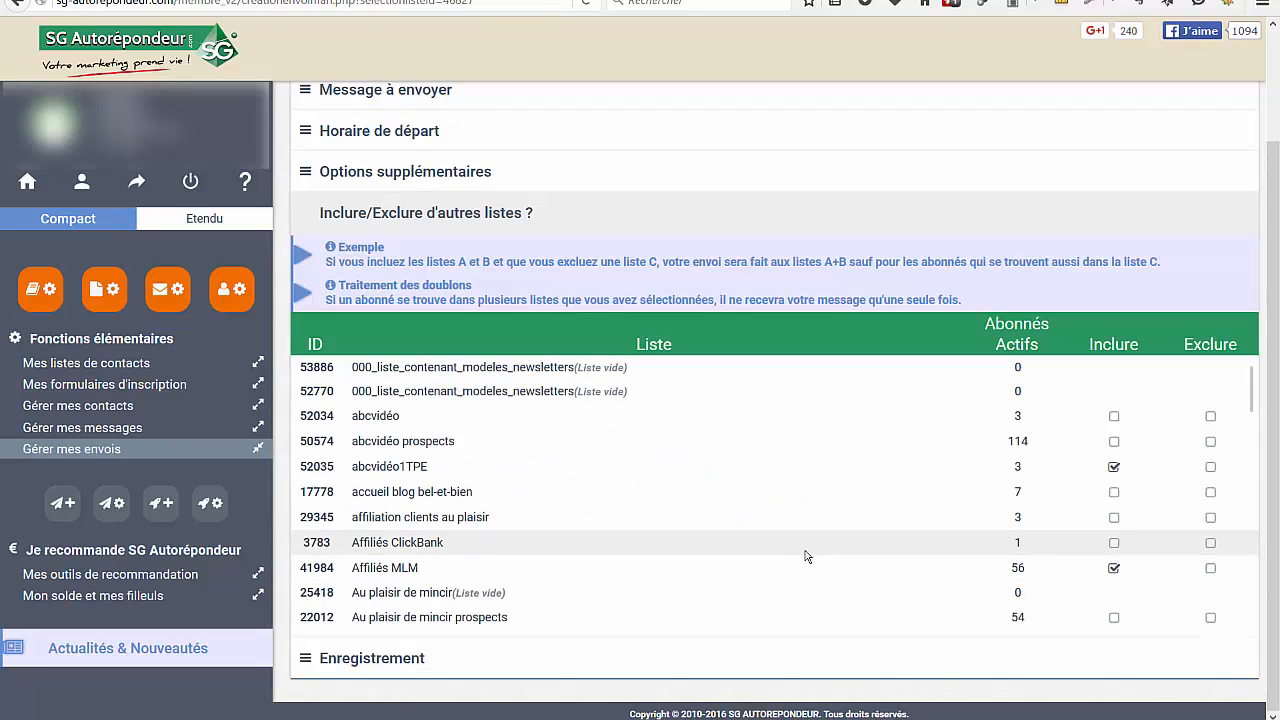
scroll(806, 556, "down", 8)
scroll(804, 556, "down", 10)
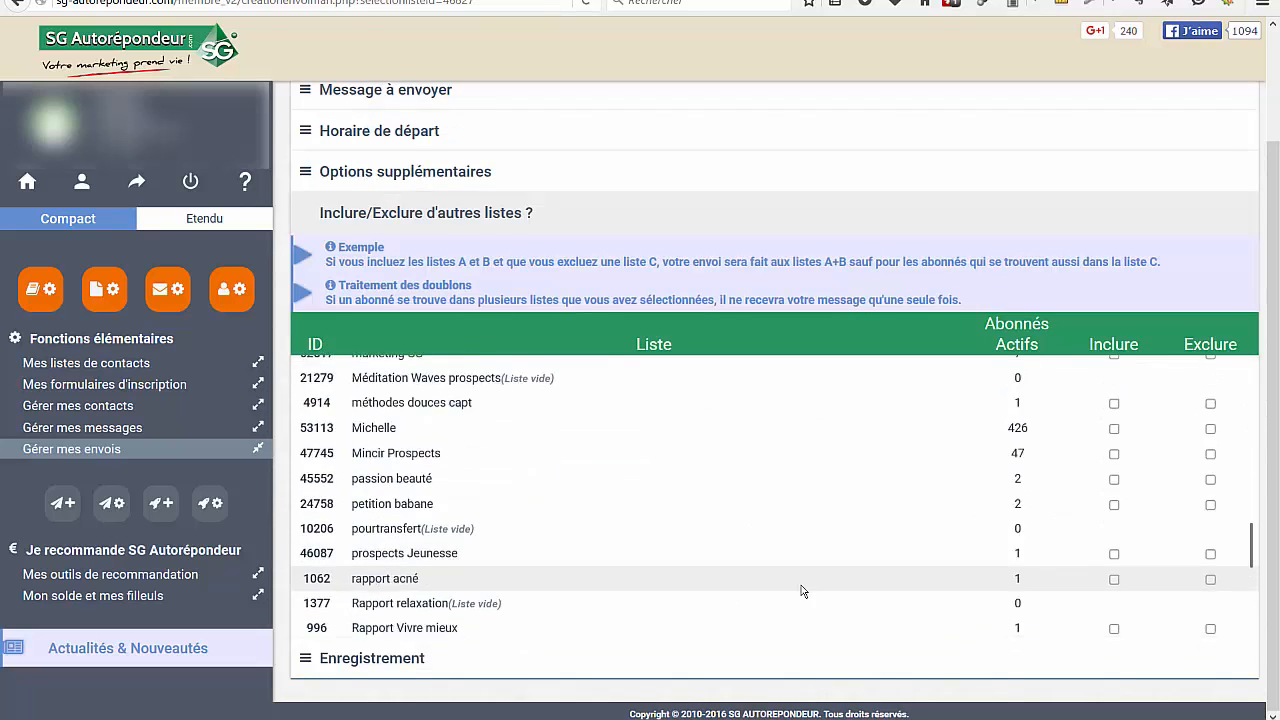
left_click(306, 664)
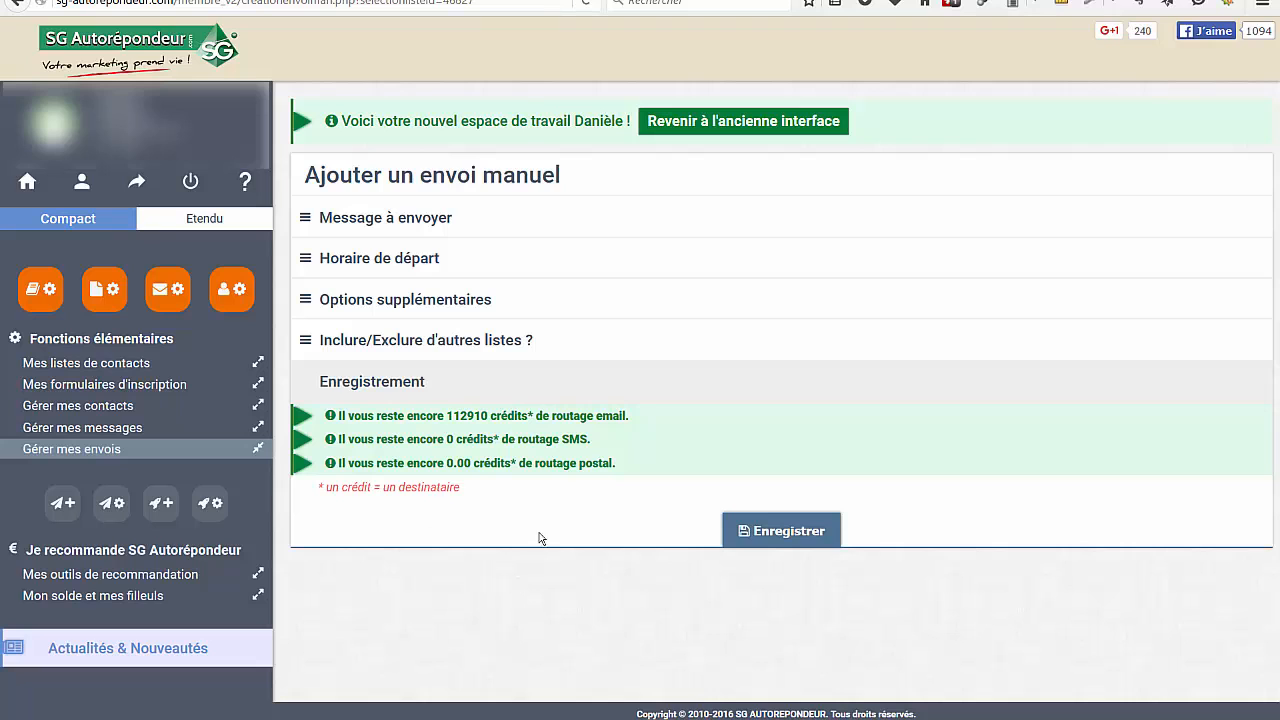
left_click(785, 531)
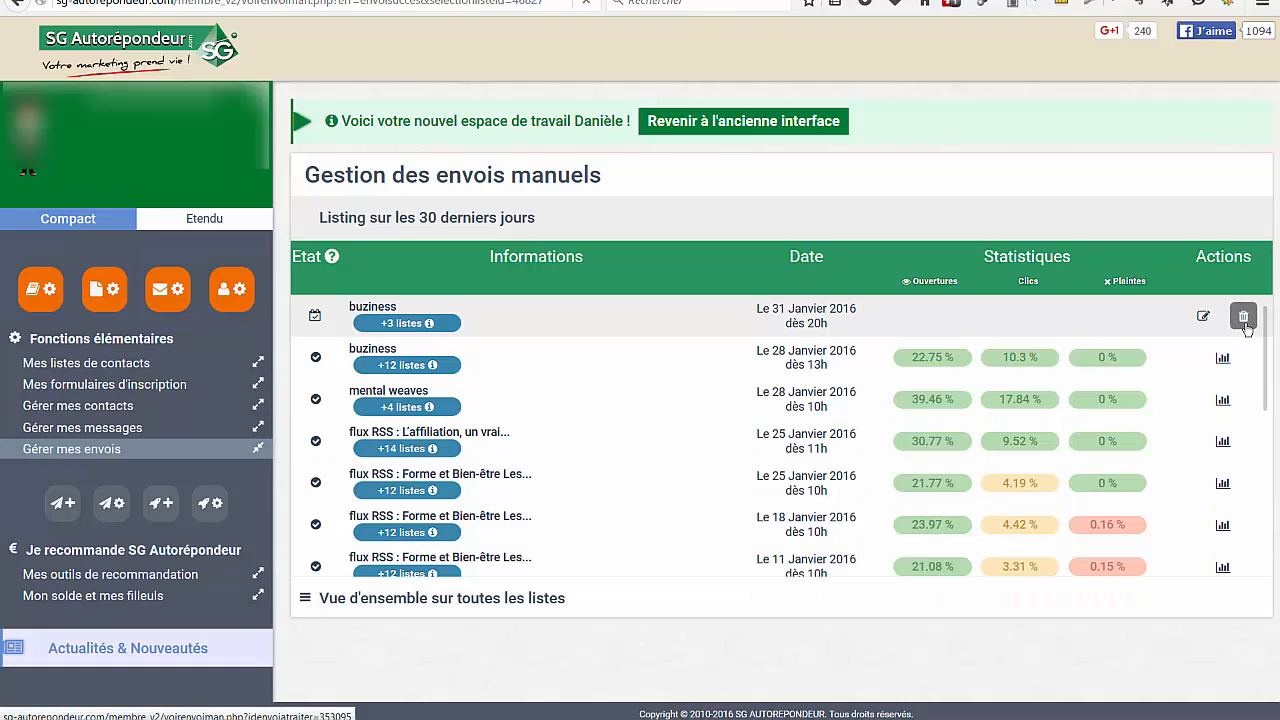
Delete the buziness manual send scheduled for 31 Janvier 2016 from 20h and confirm the deletion
left_click(1245, 326)
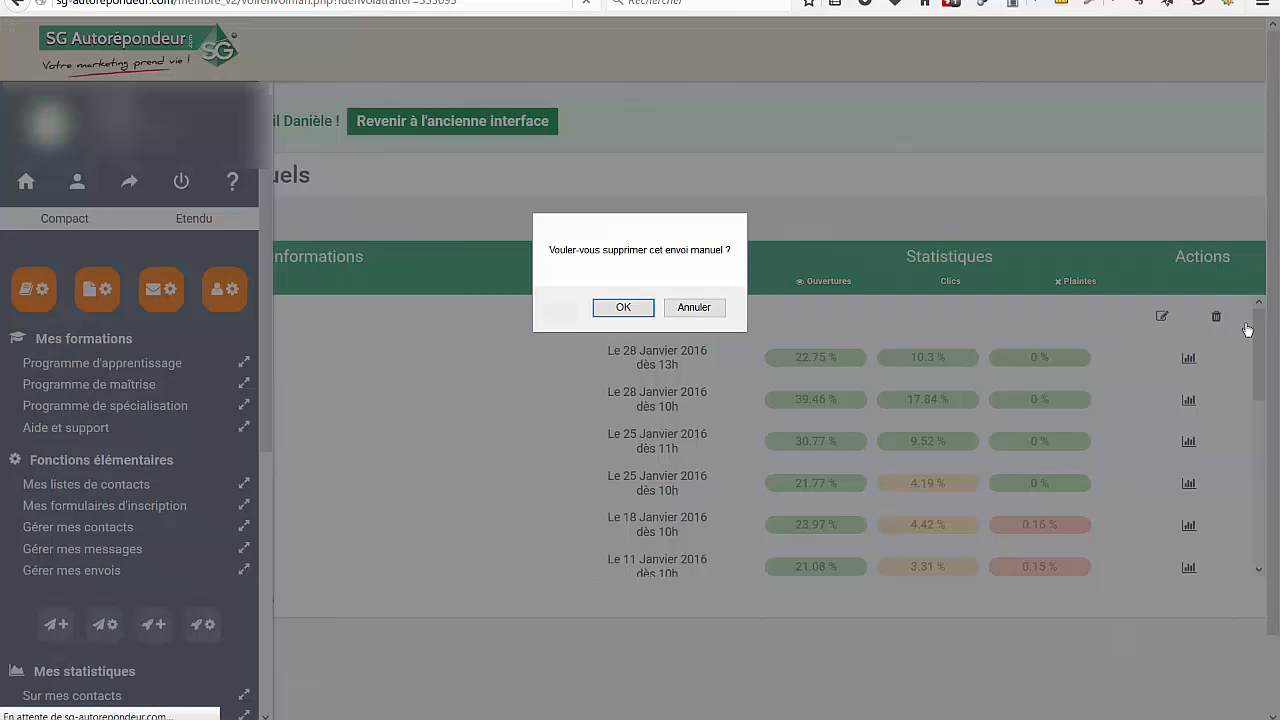
left_click(623, 307)
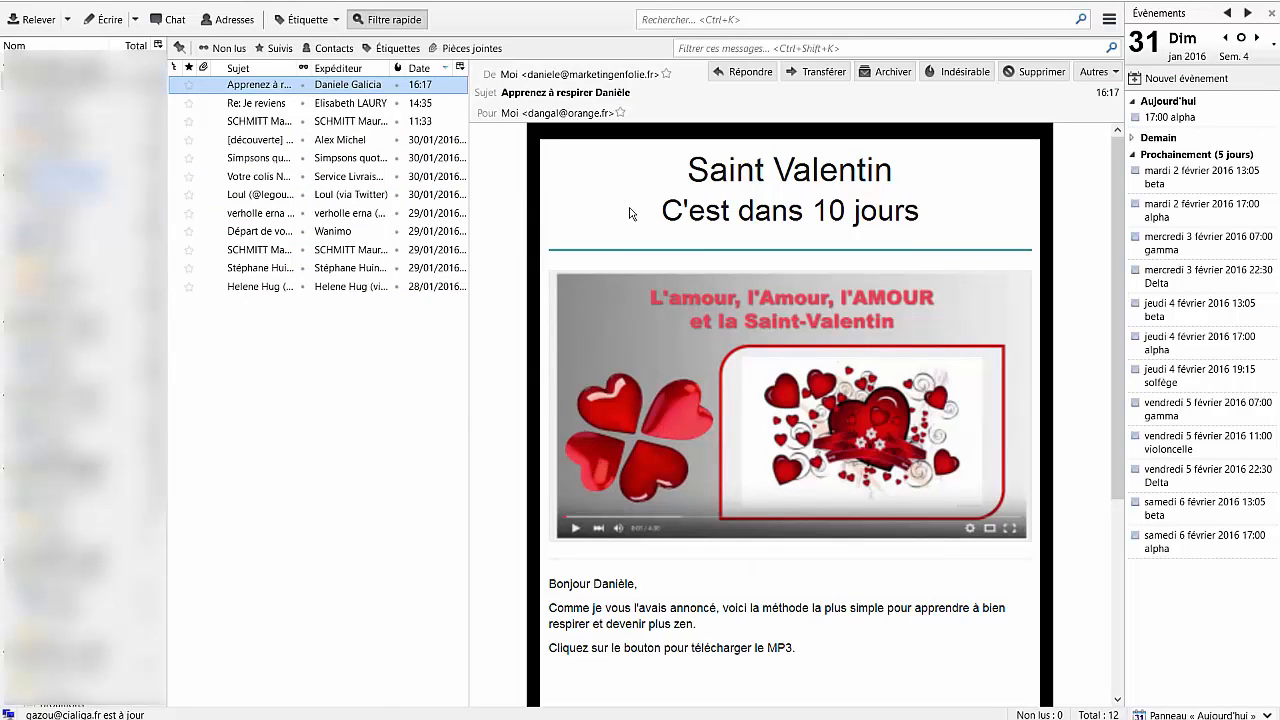
Switch to the mail client and examine the received "Apprenez à respirer" email, testing its Cliquez ICI button and Marketing en folie link
scroll(860, 212, "down", 5)
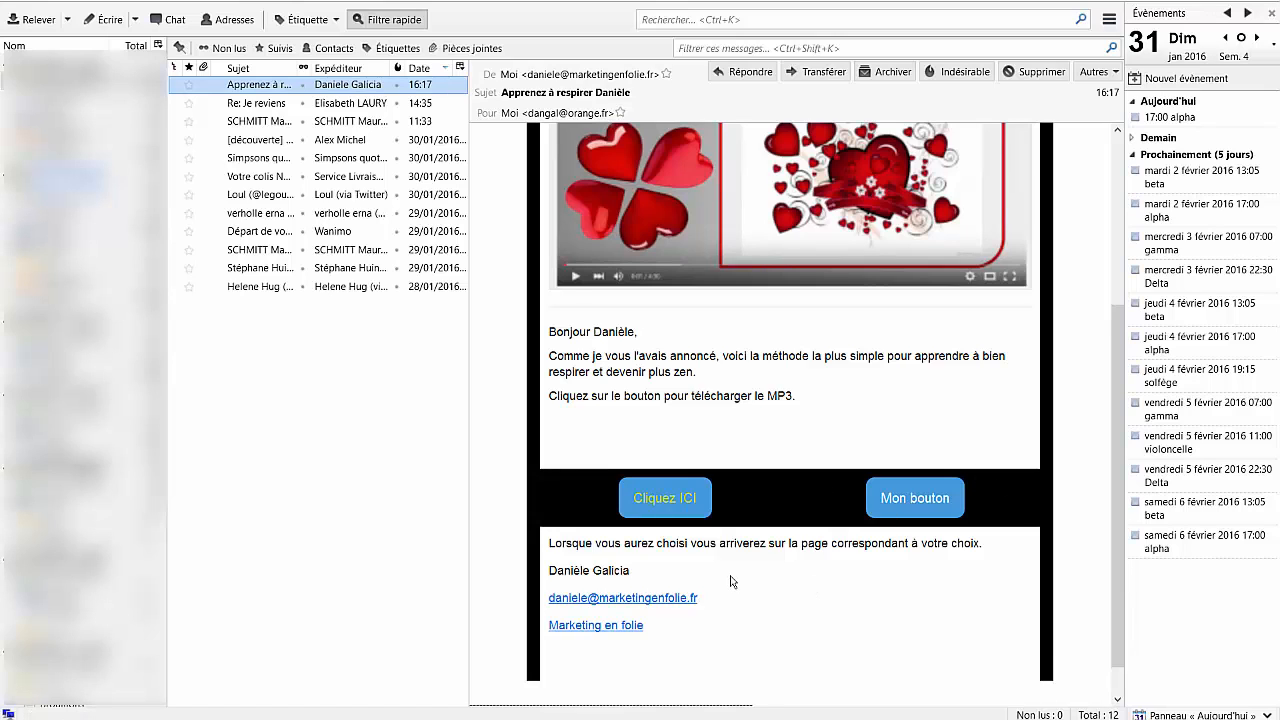
scroll(730, 580, "down", 1)
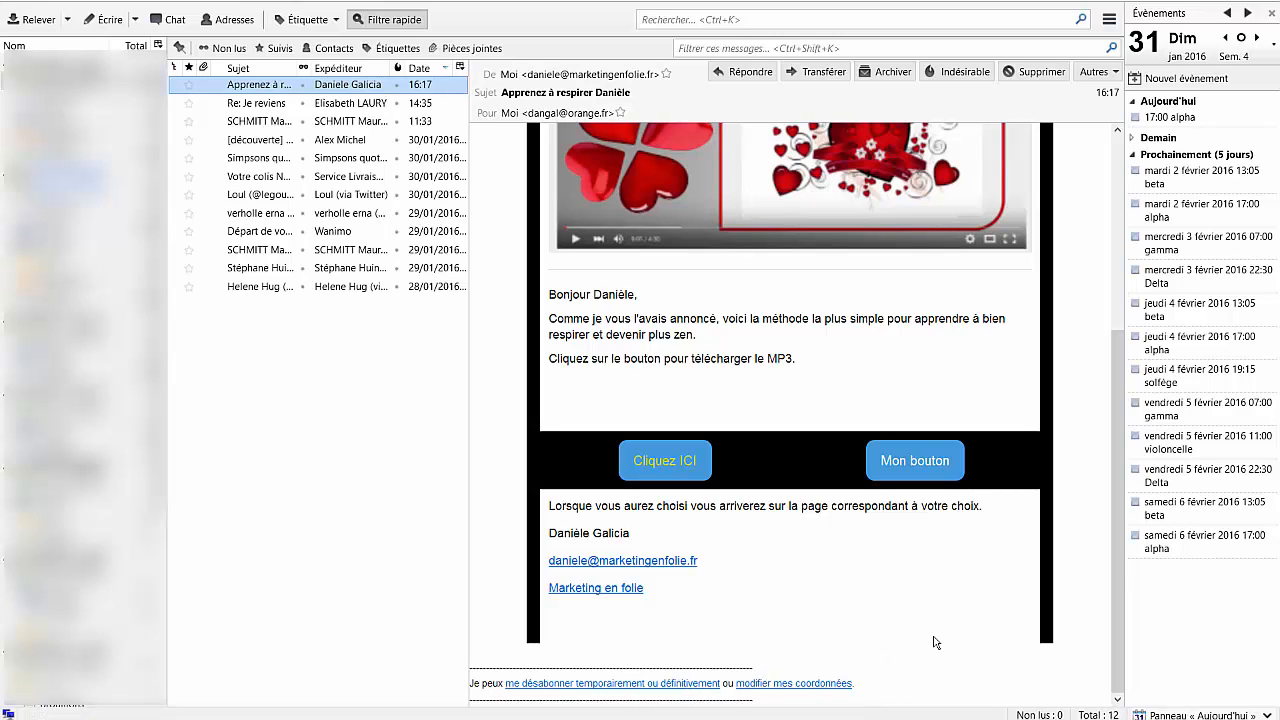
scroll(935, 642, "up", 3)
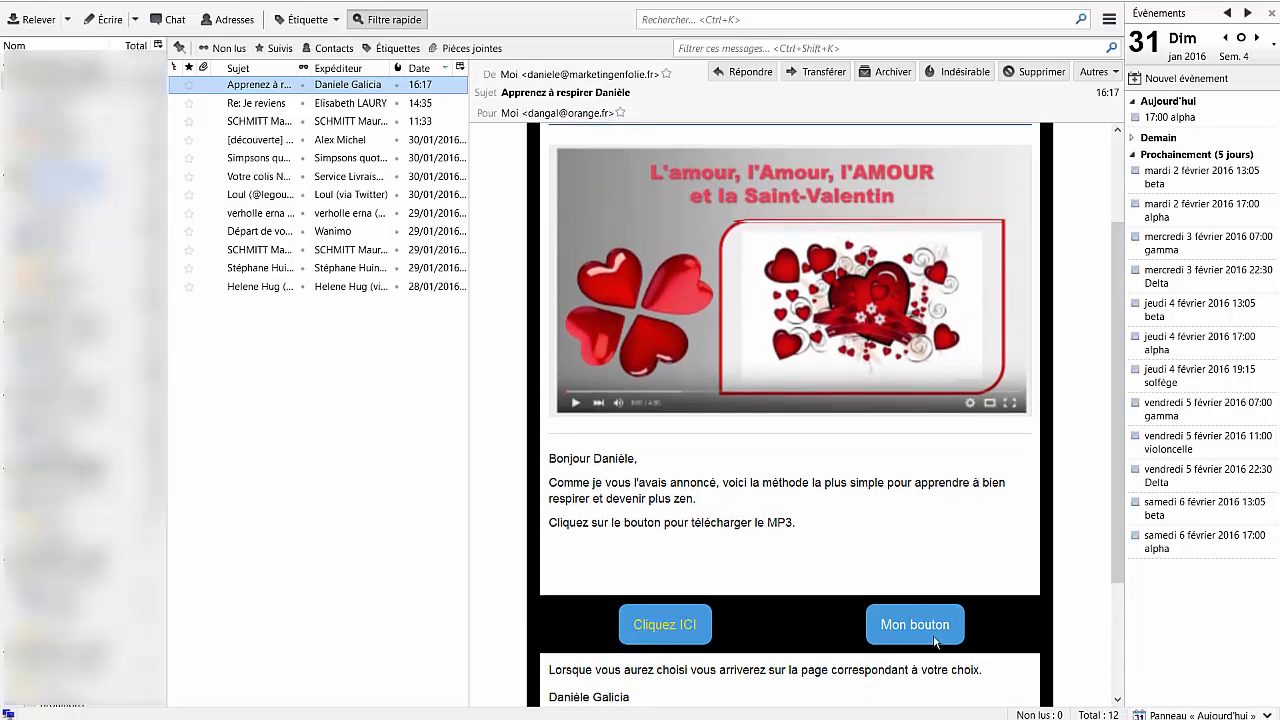
scroll(760, 553, "up", 2)
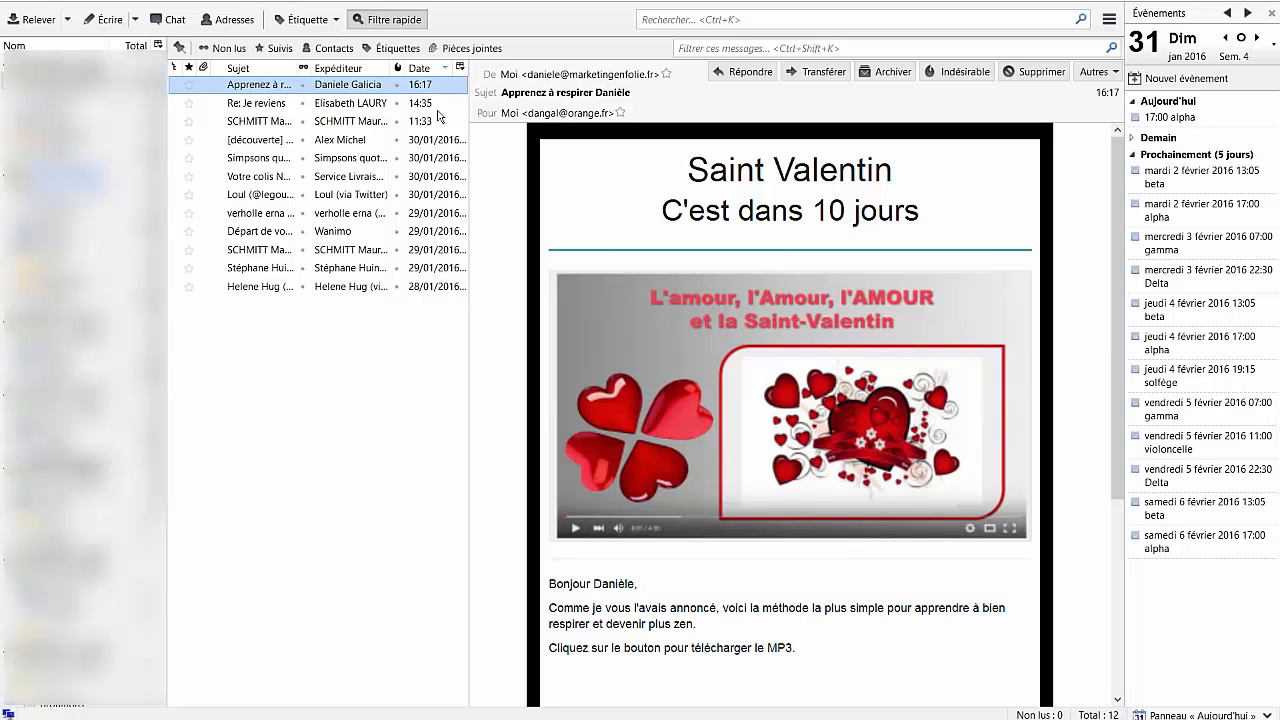
scroll(810, 425, "down", 5)
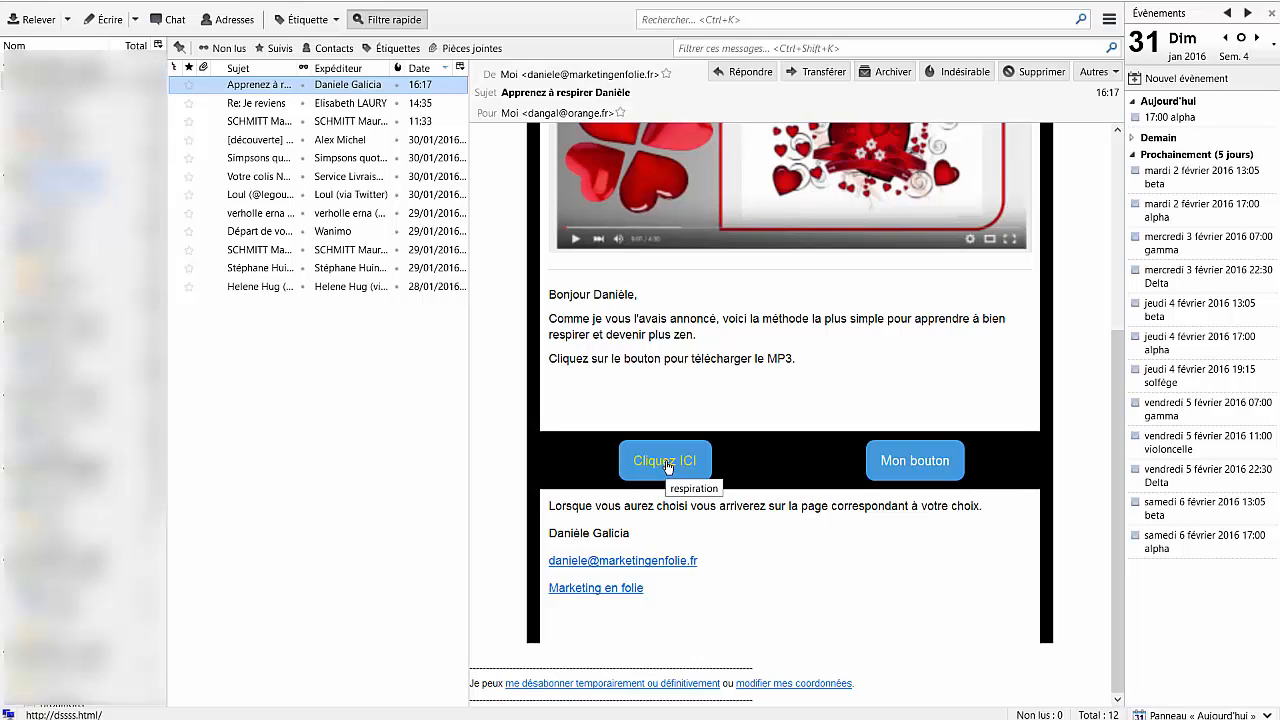
left_click(668, 465)
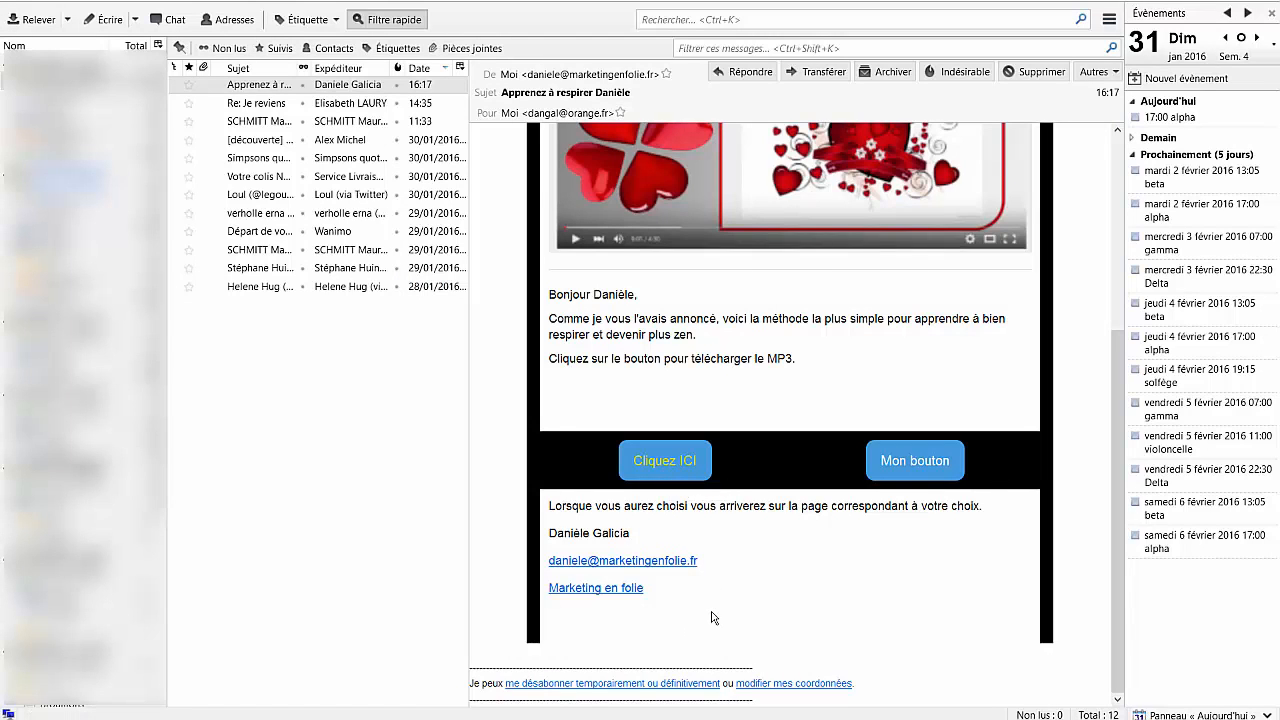
left_click(588, 591)
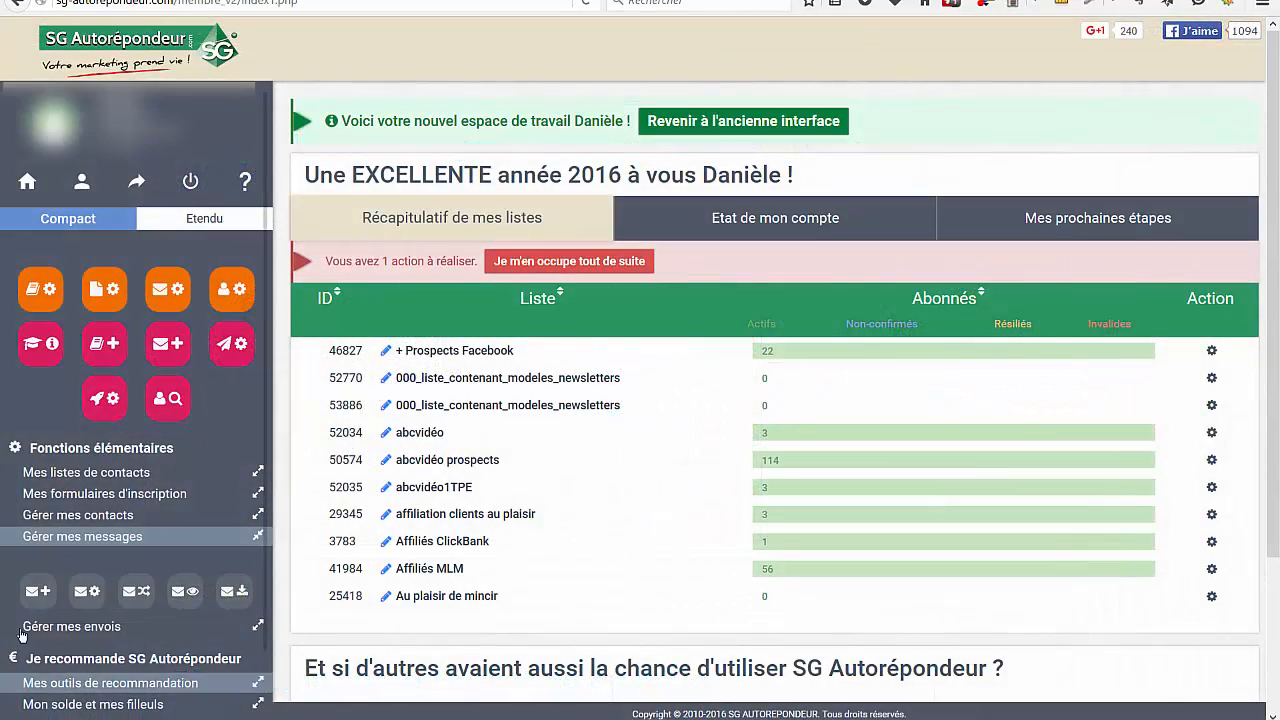
Switch back to SG Autorépondeur, open the test1 list's envoi1 respiration message for editing, and bring up its background colour picker
left_click(35, 592)
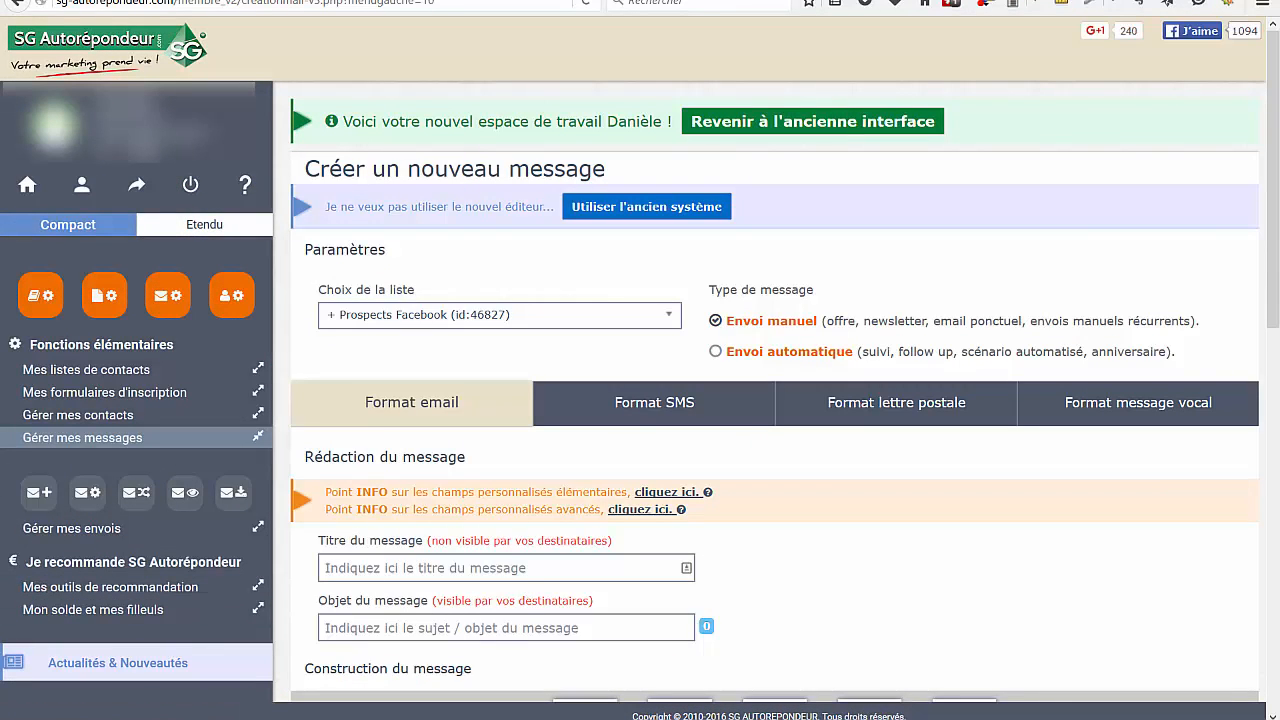
left_click(95, 493)
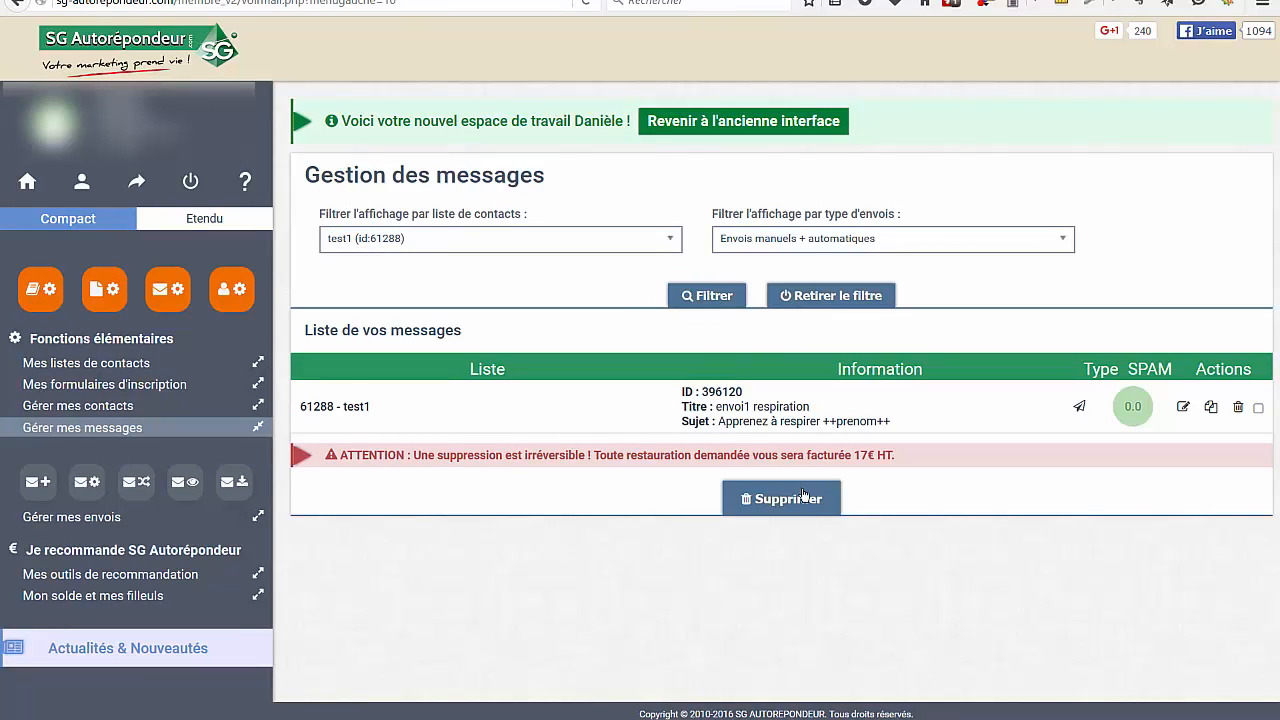
left_click(1185, 408)
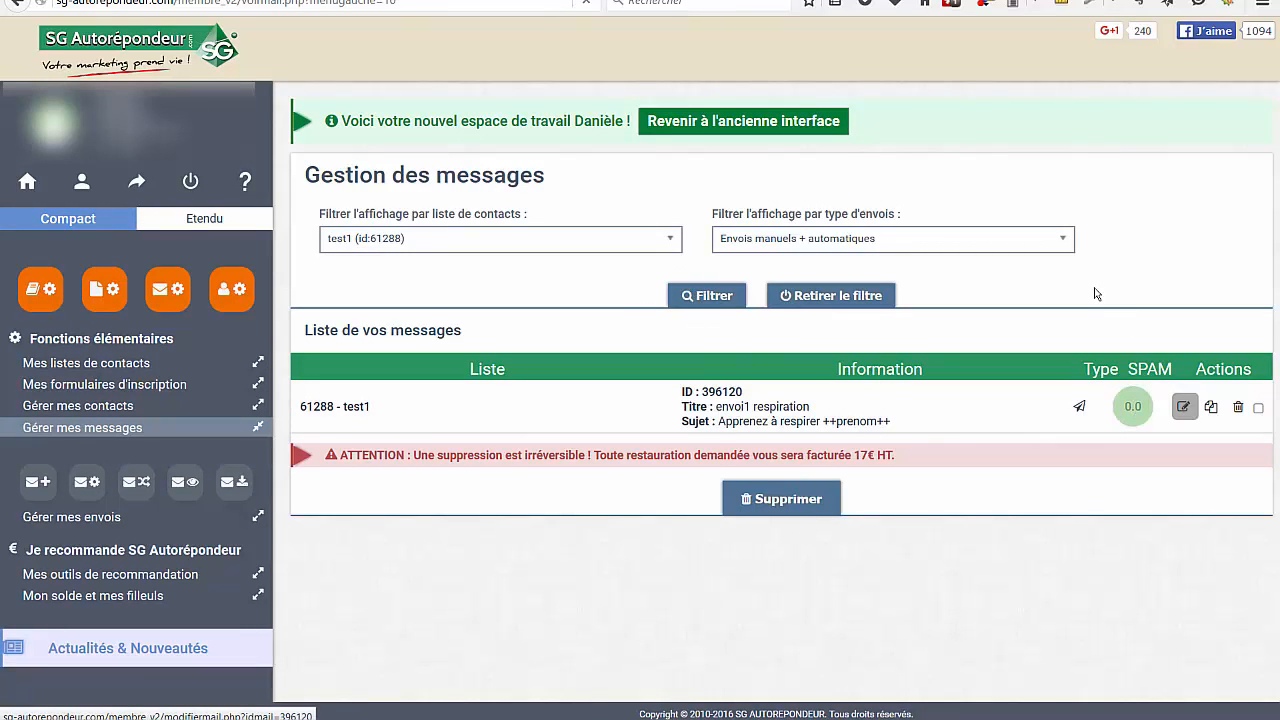
scroll(1068, 276, "down", 7)
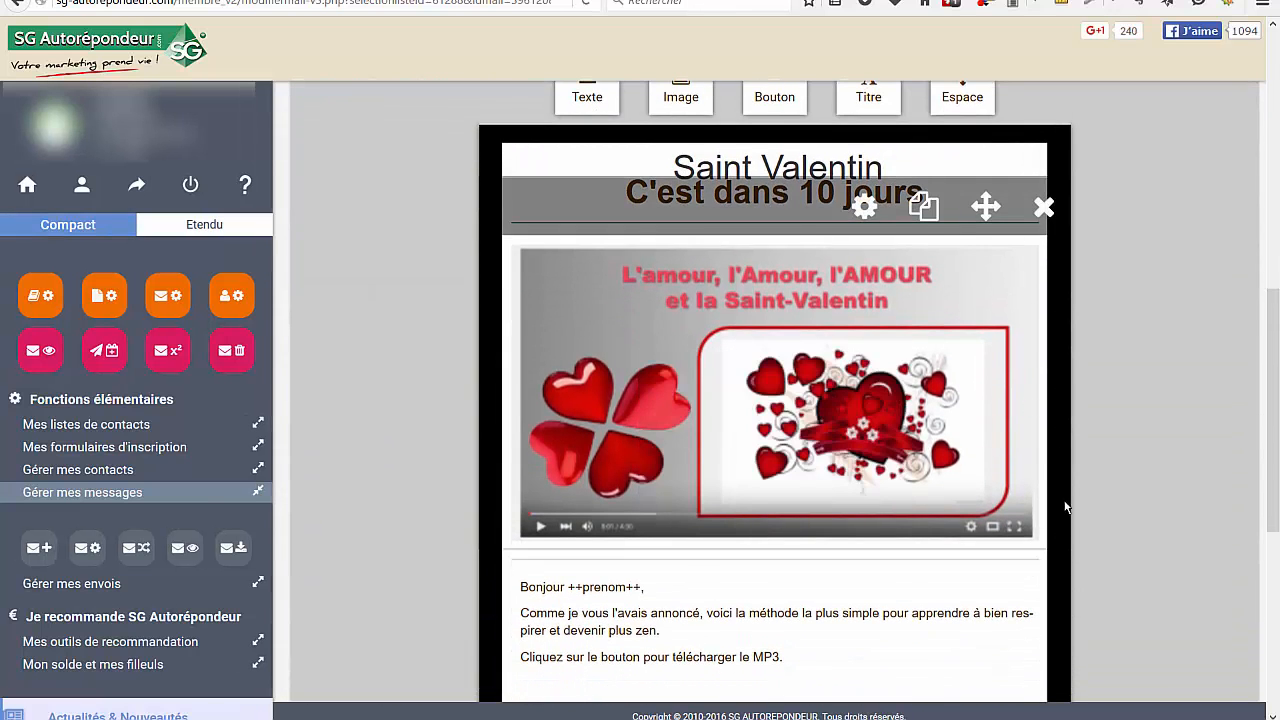
scroll(1149, 331, "down", 3)
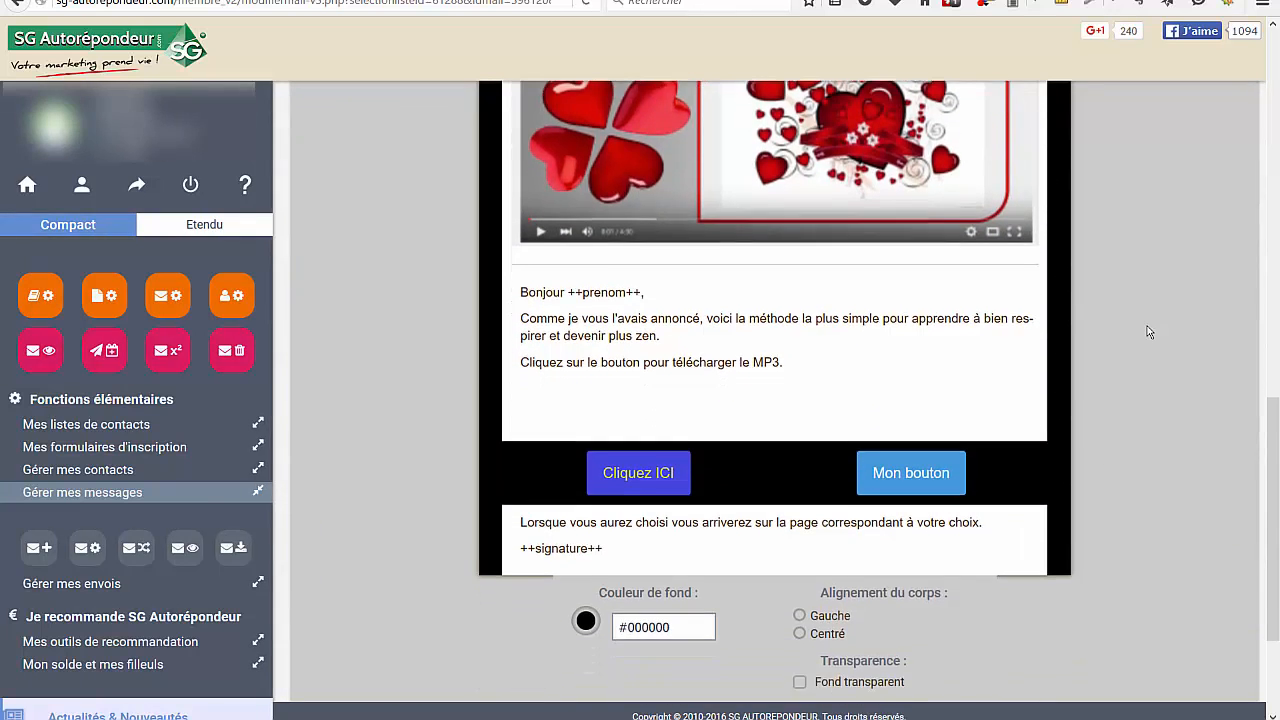
scroll(1149, 331, "down", 1)
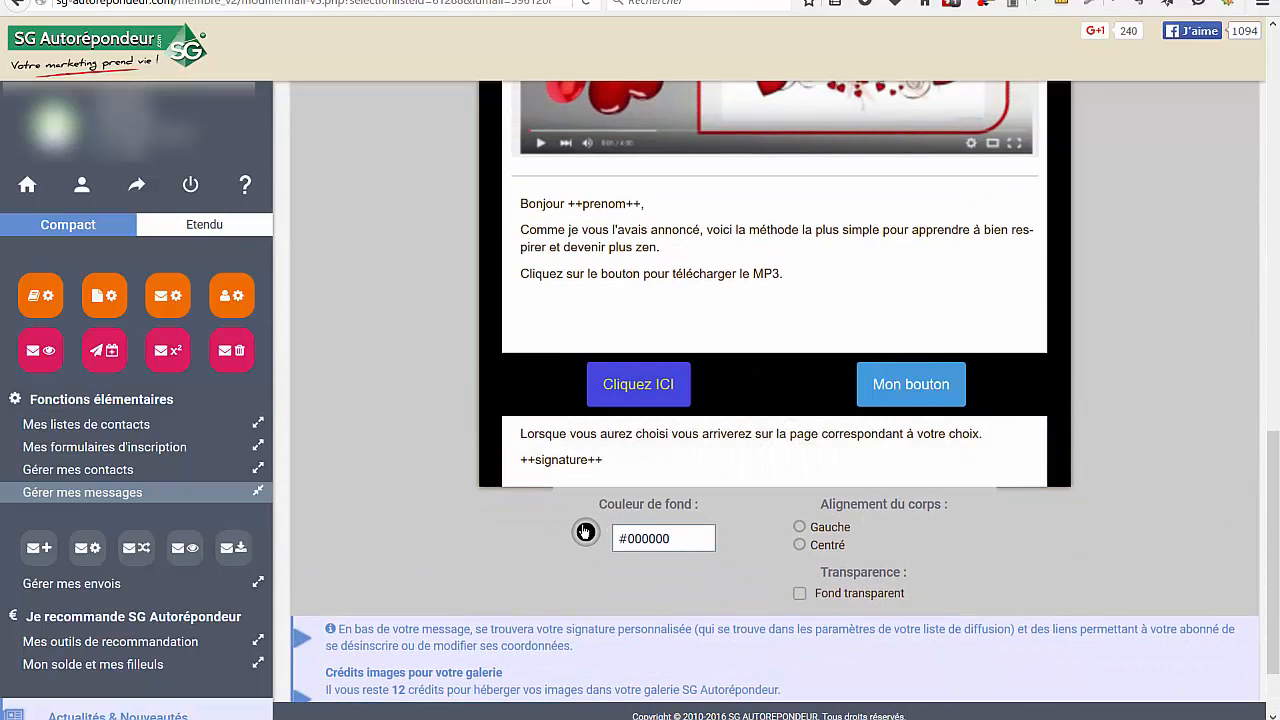
left_click(585, 531)
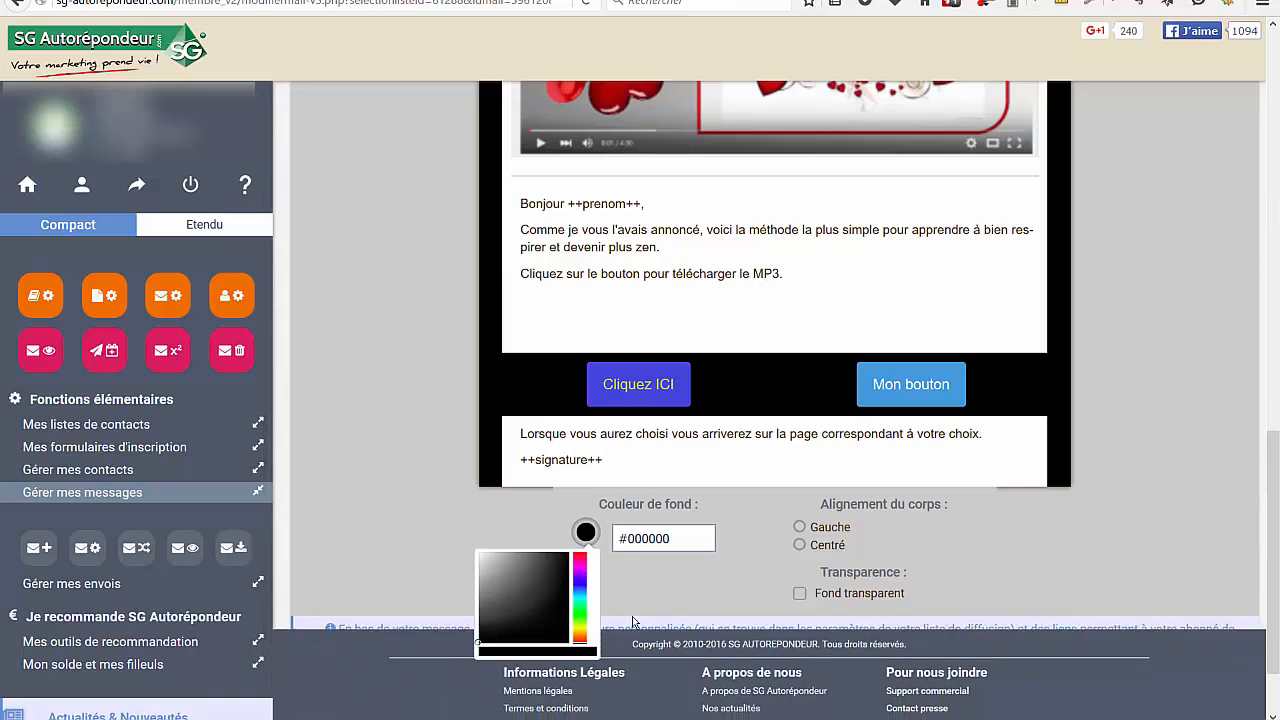
Try olive yellow #bbbc1d and pink #e2139e as the message's background colour
left_click(579, 629)
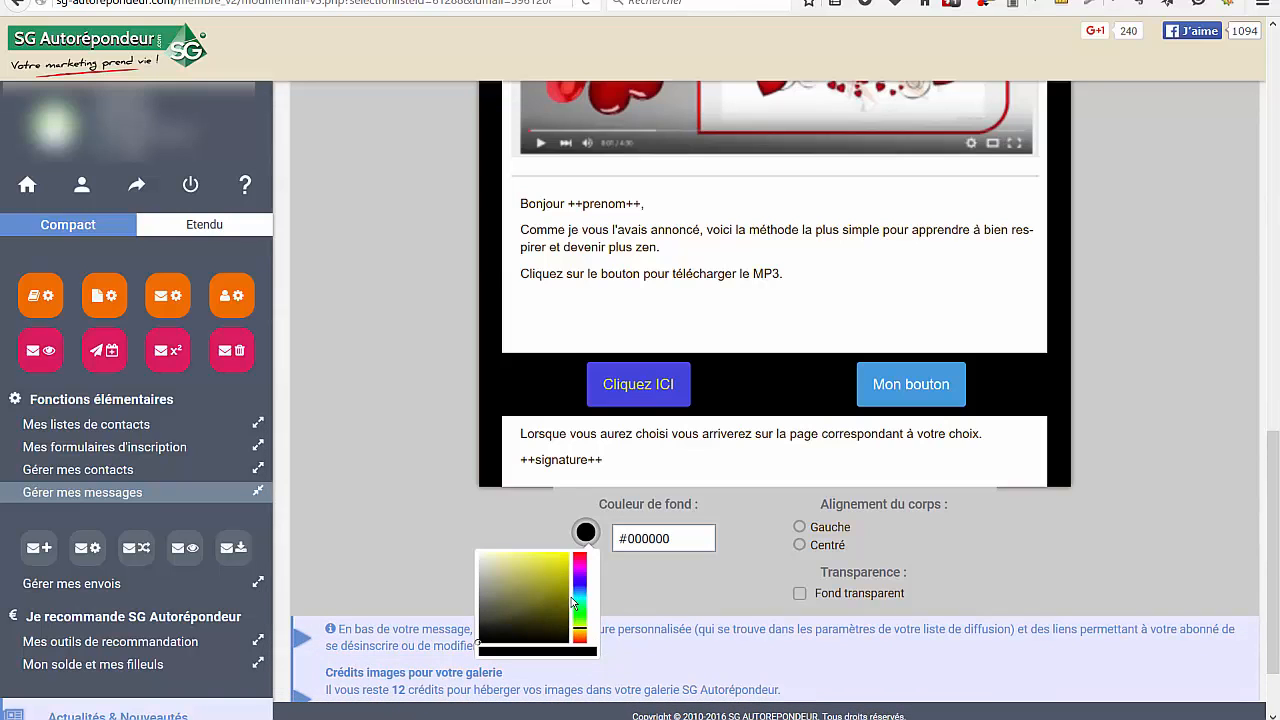
left_click(555, 583)
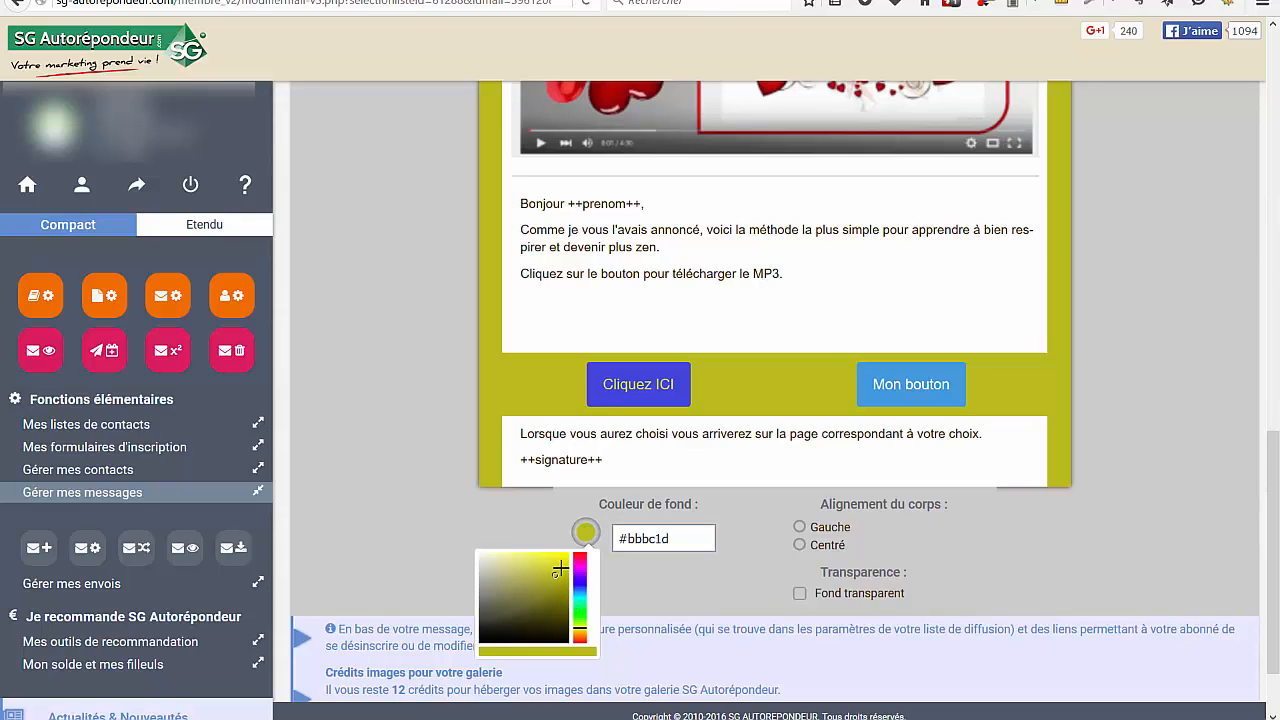
left_click(561, 563)
left_click(580, 559)
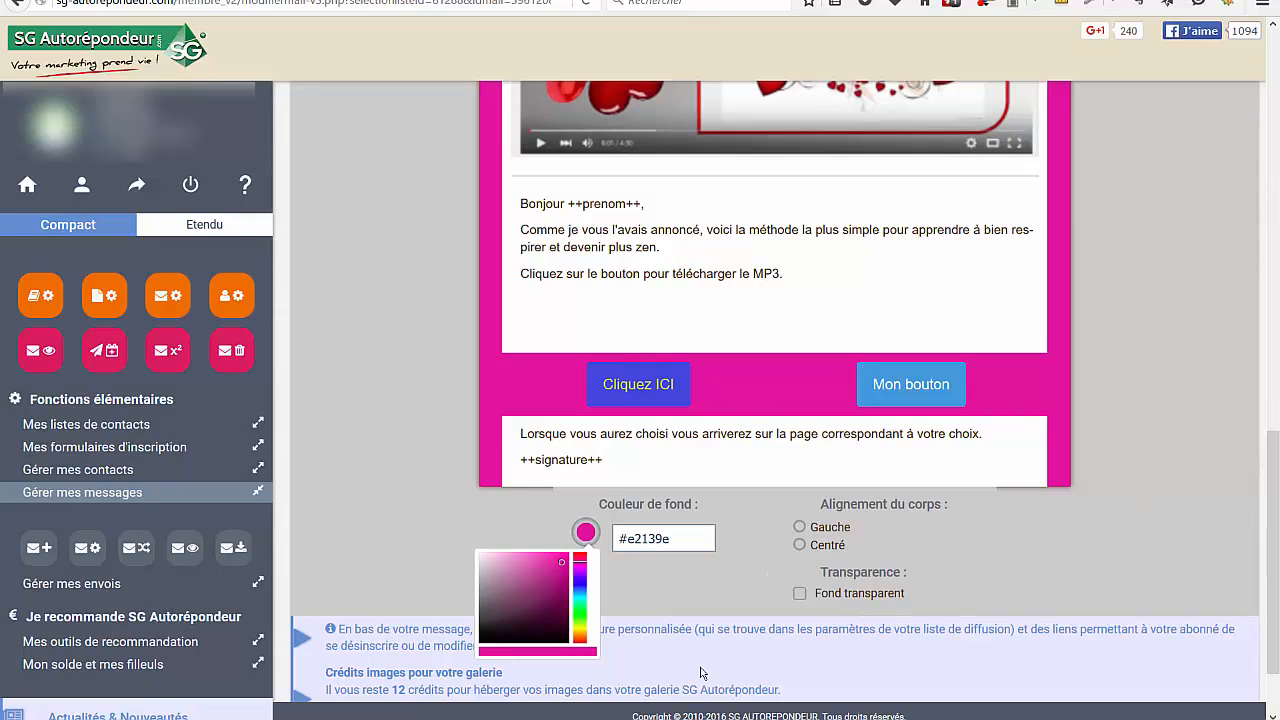
Set the message's background colour to dark teal #16635d and check it across the whole message
left_click(548, 607)
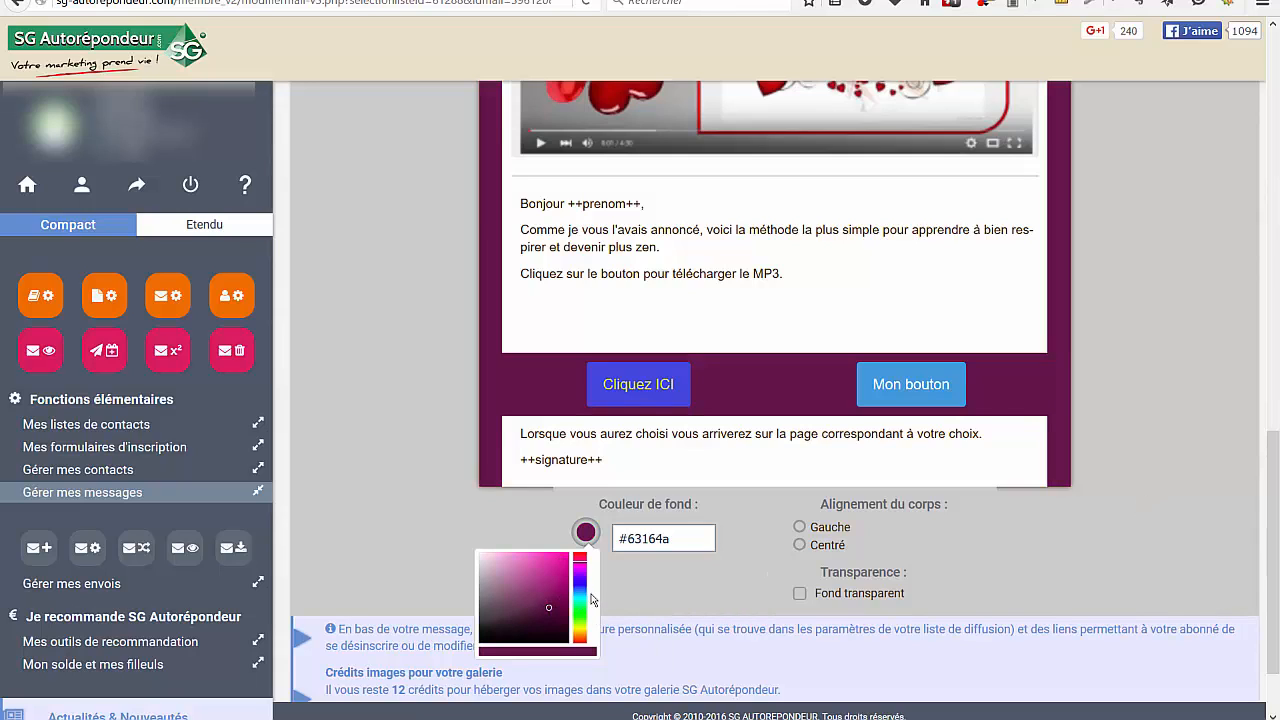
left_click(580, 600)
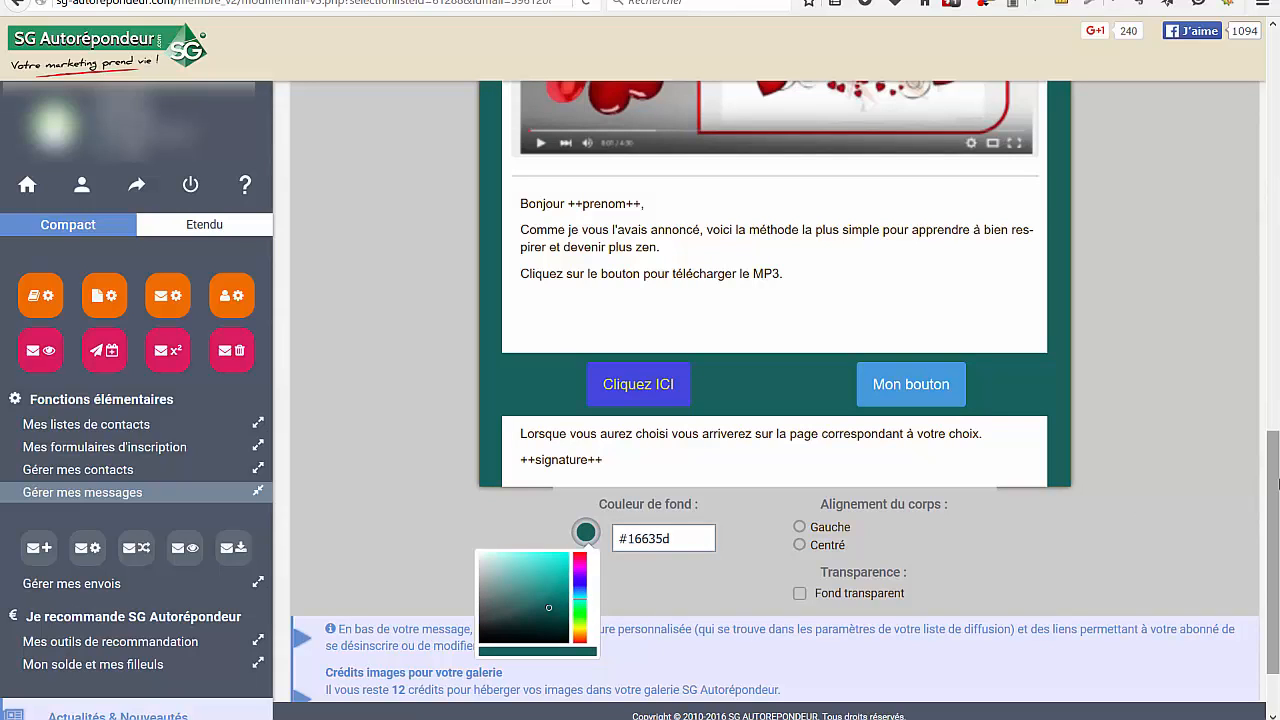
left_click(1159, 505)
scroll(1155, 497, "up", 6)
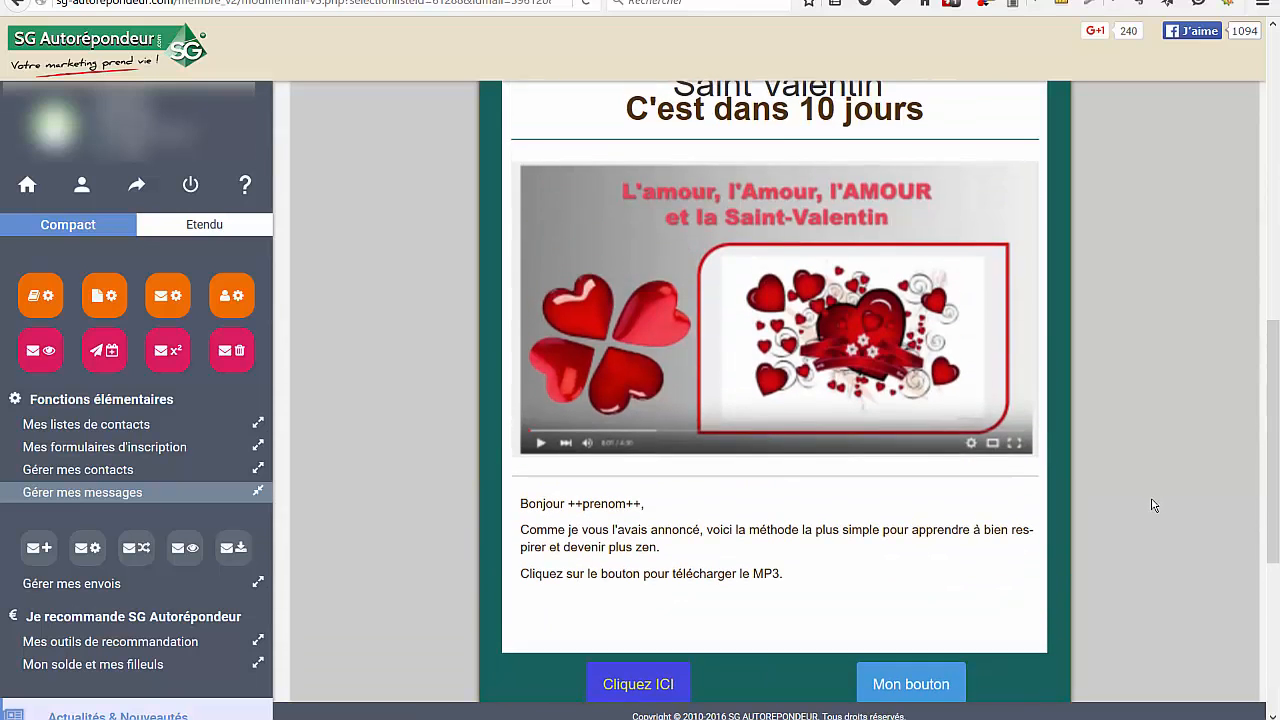
scroll(1148, 502, "up", 1)
scroll(1144, 508, "down", 4)
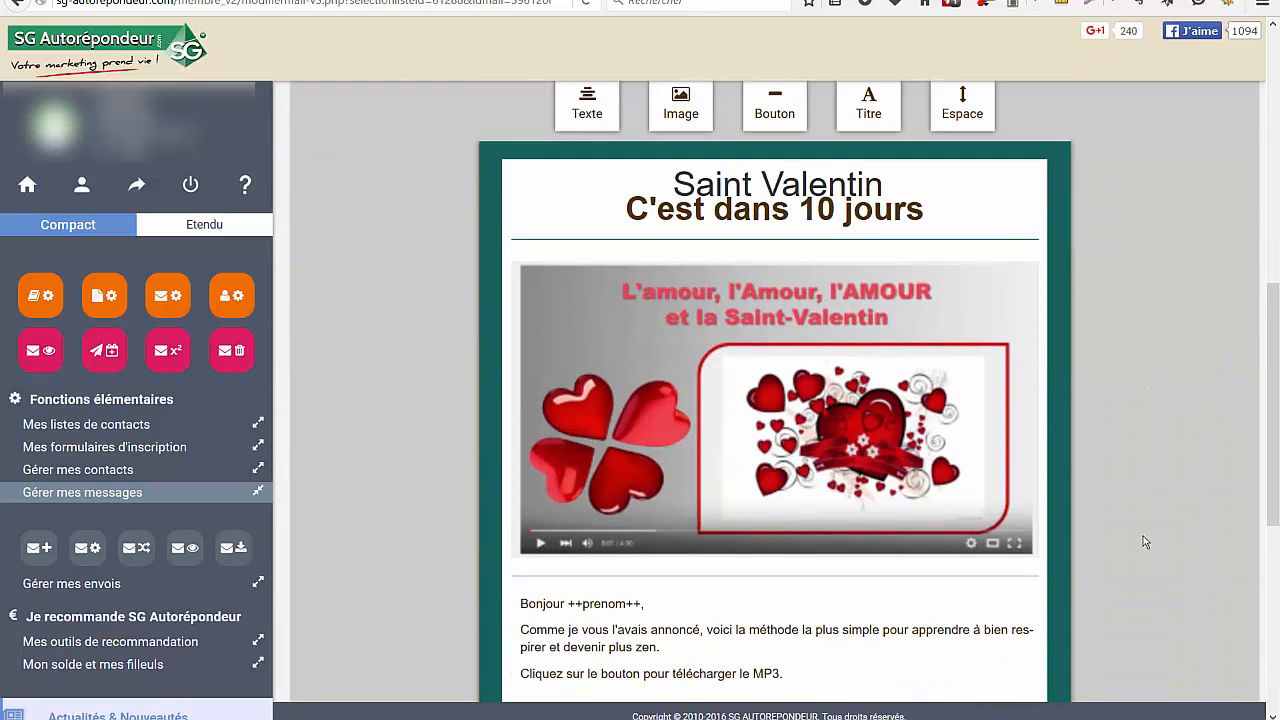
scroll(1154, 497, "down", 5)
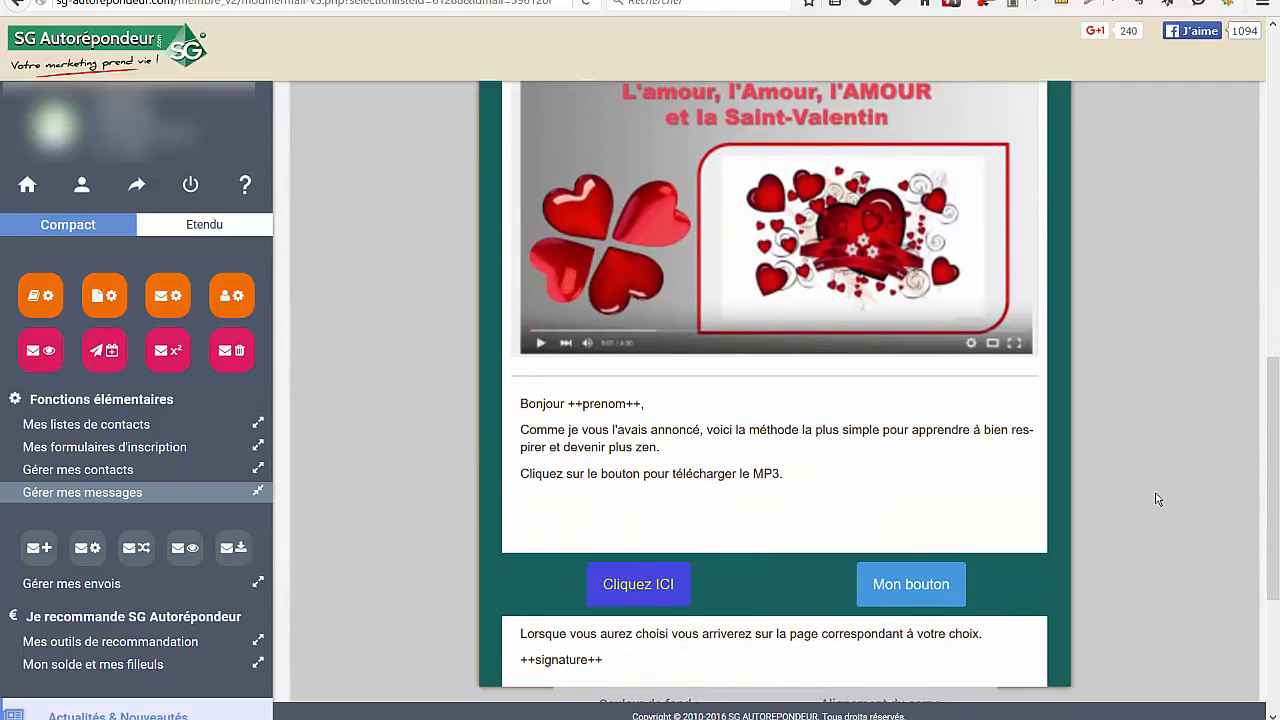